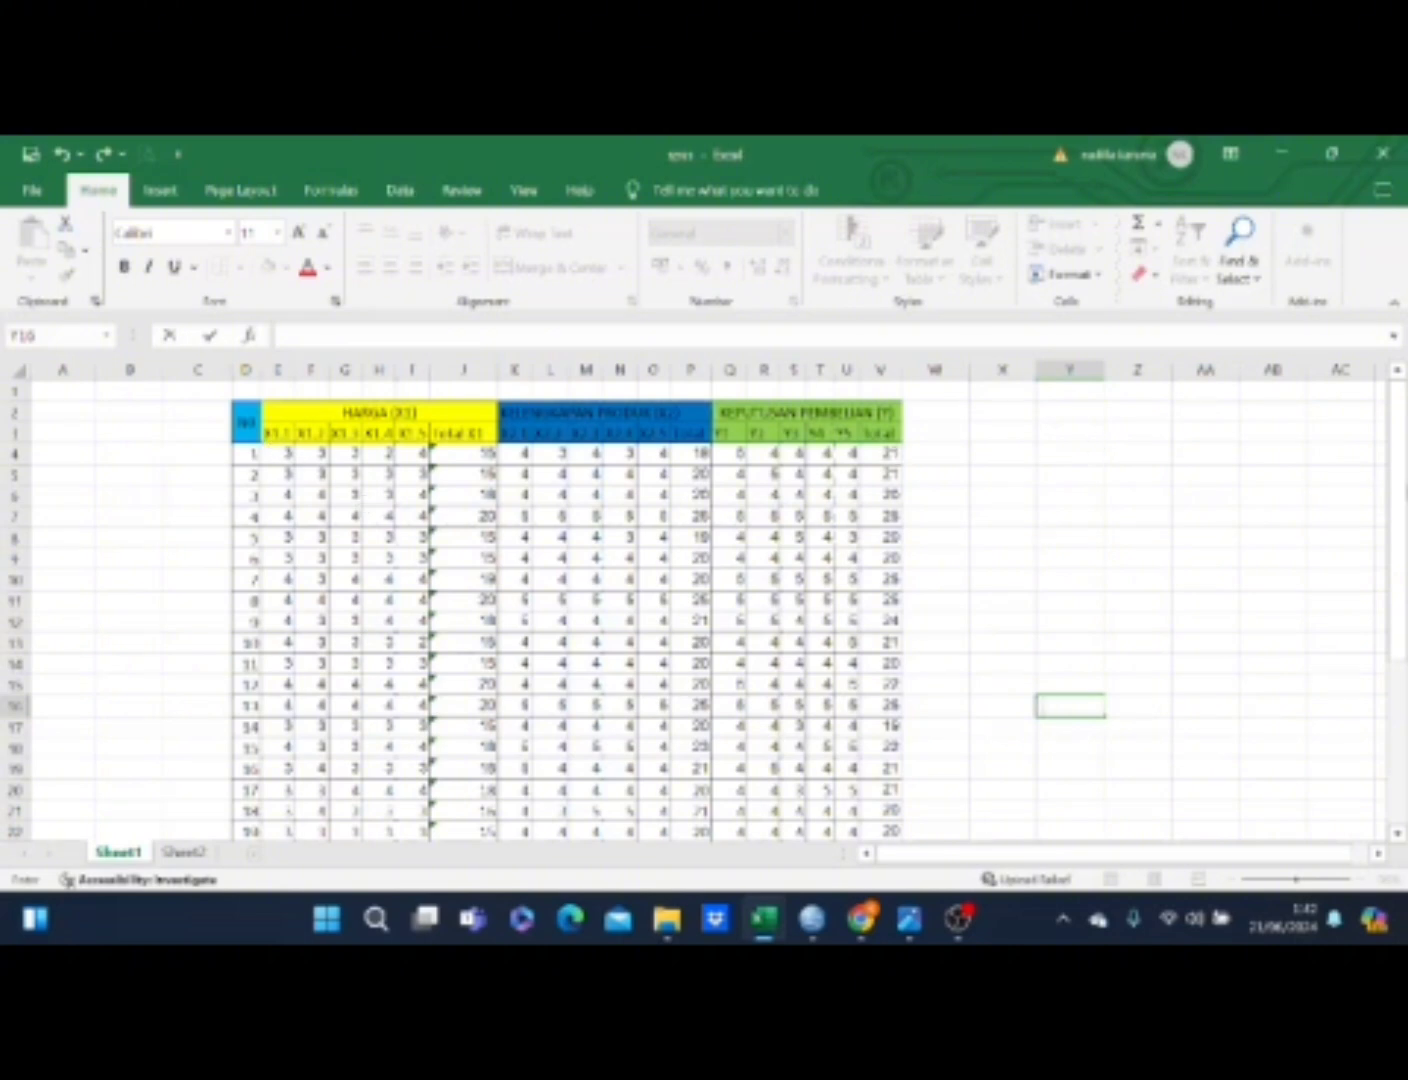
{"action": "mouse_move", "coordinate": [1400, 487]}
{"action": "left_mouse_down"}
{"action": "mouse_move", "coordinate": [1390, 700]}
{"action": "mouse_move", "coordinate": [1397, 467]}
{"action": "left_mouse_up"}
{"action": "left_click_drag", "start_coordinate": [285, 453], "coordinate": [462, 808]}
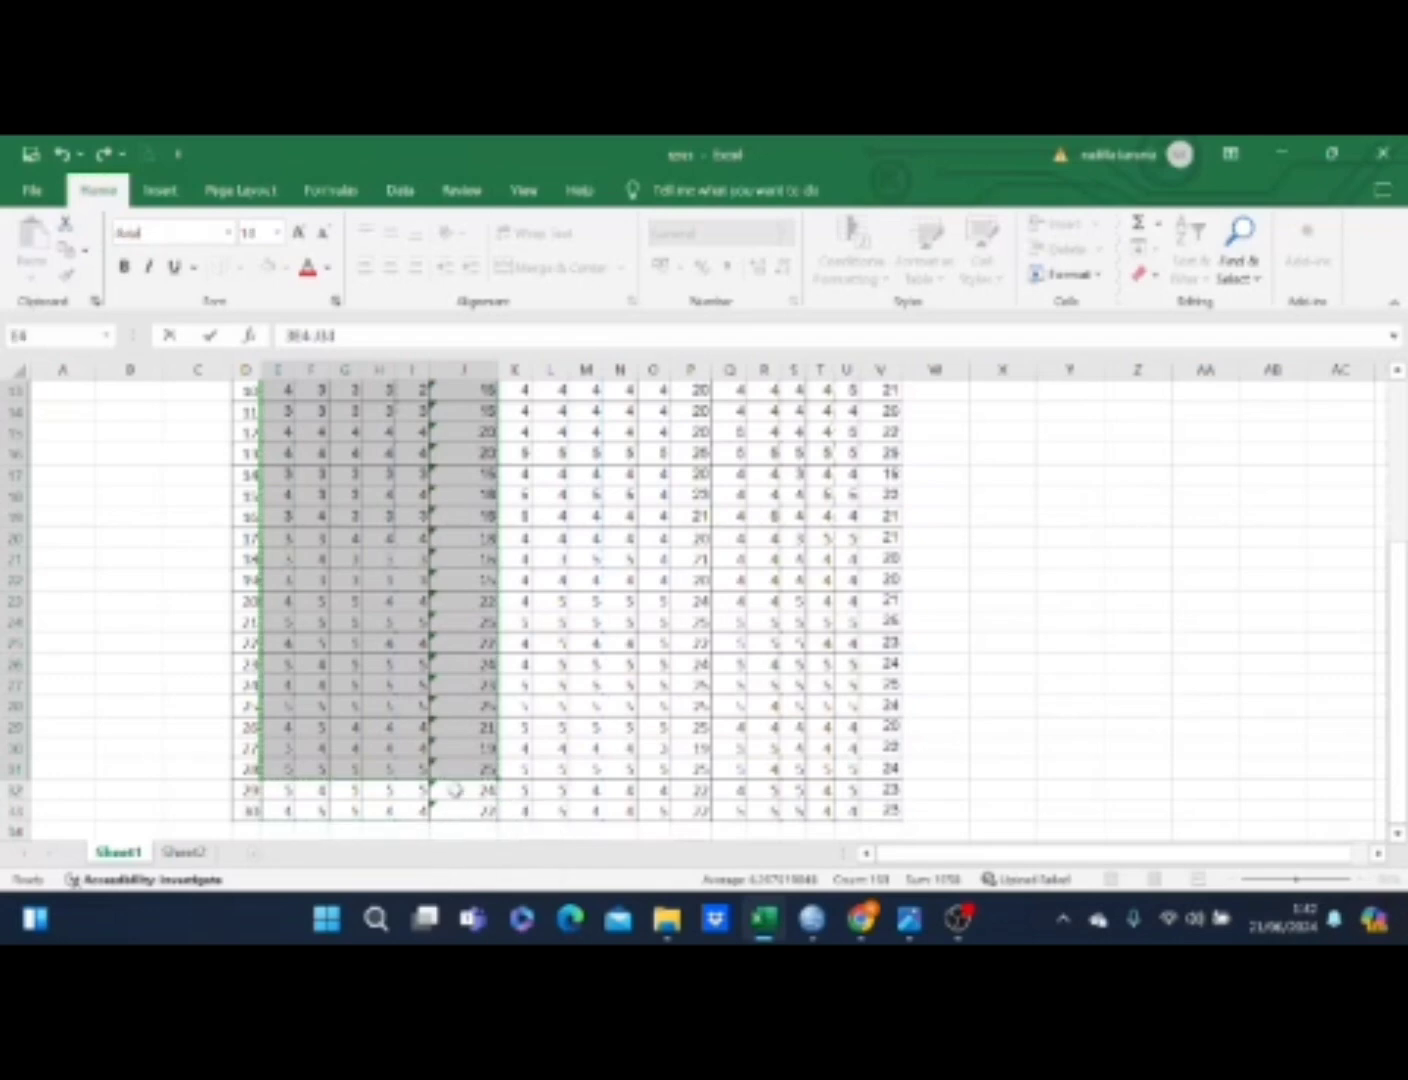
{"action": "left_click", "coordinate": [452, 790]}
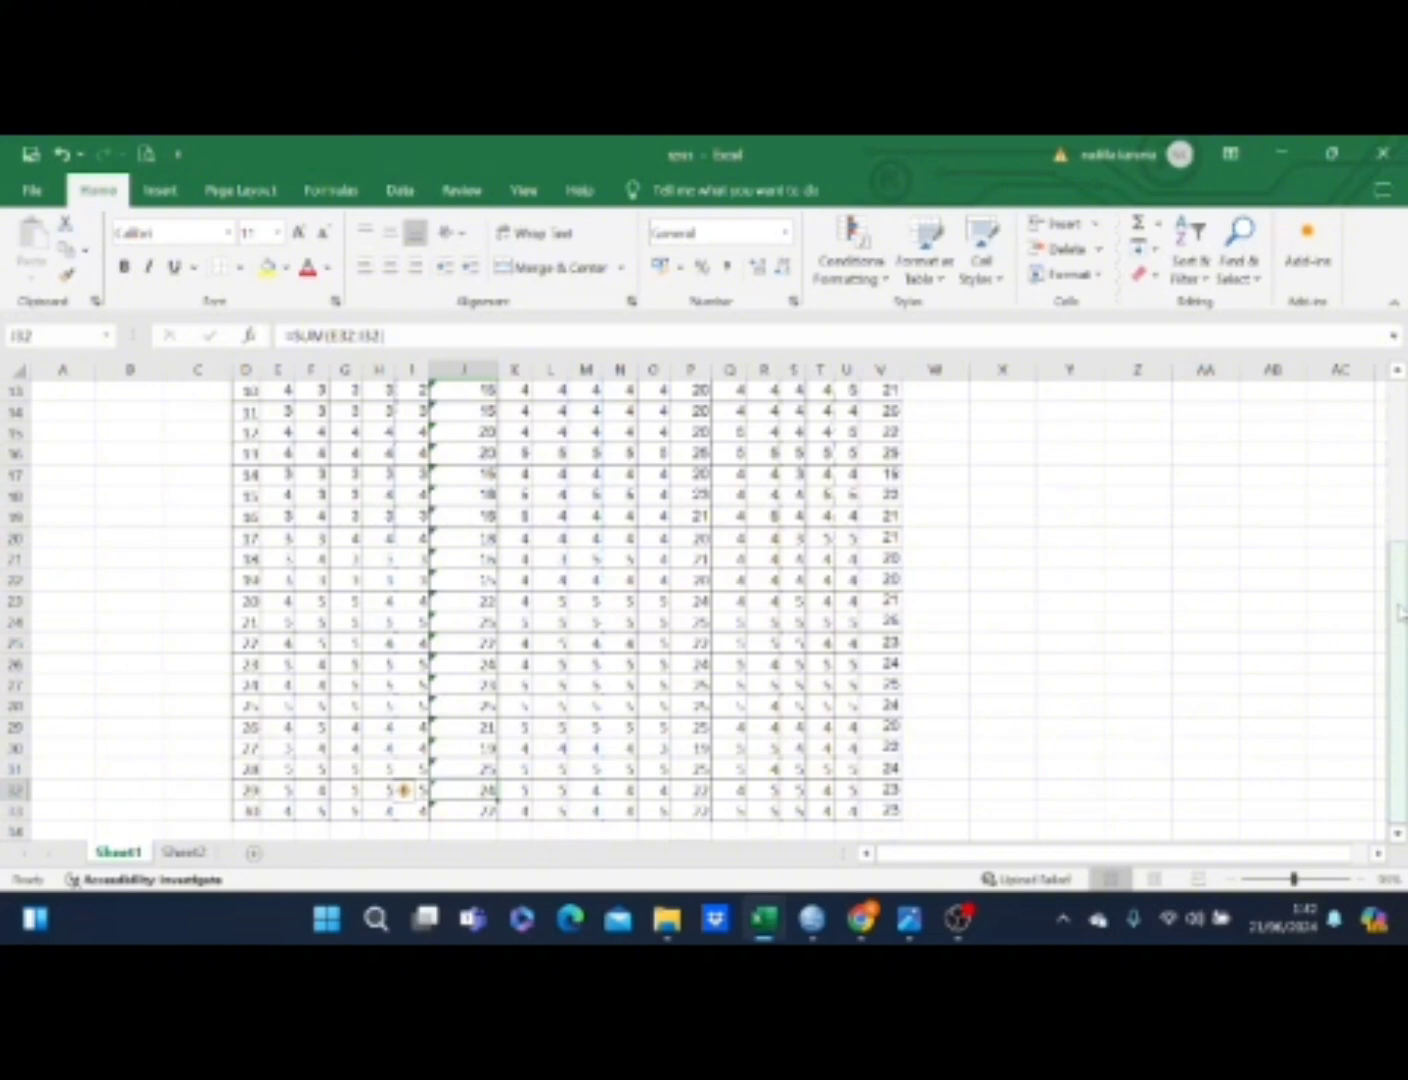
{"action": "left_click_drag", "start_coordinate": [1400, 620], "coordinate": [1400, 445]}
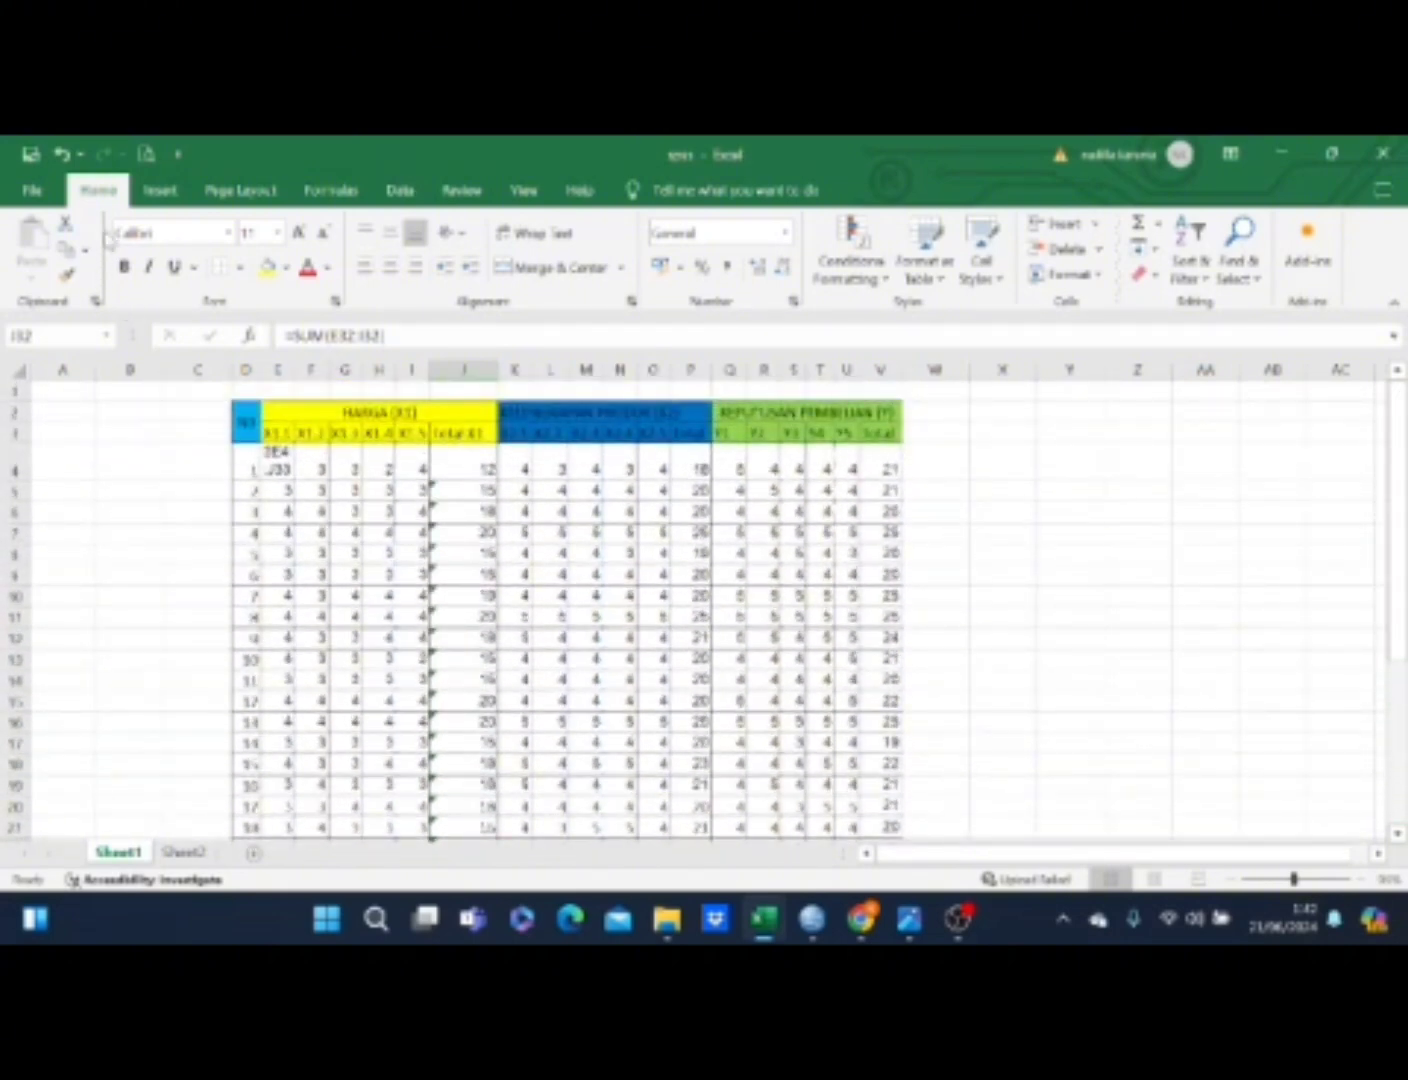
{"action": "left_click", "coordinate": [64, 154]}
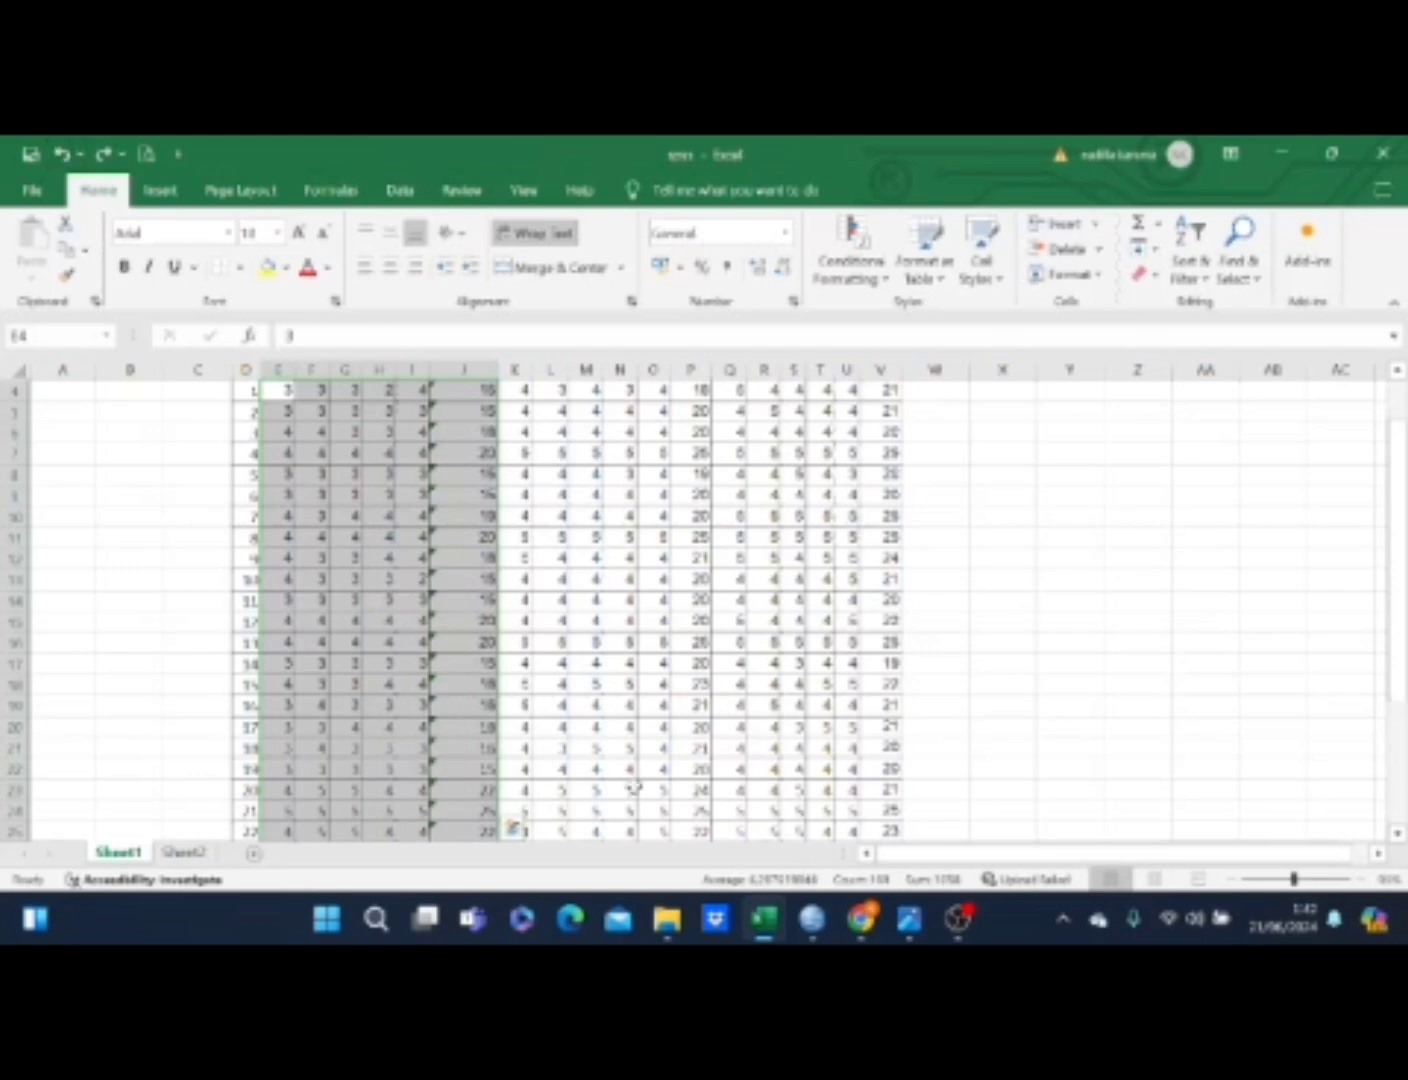
{"action": "left_click_drag", "start_coordinate": [1392, 577], "coordinate": [1392, 560]}
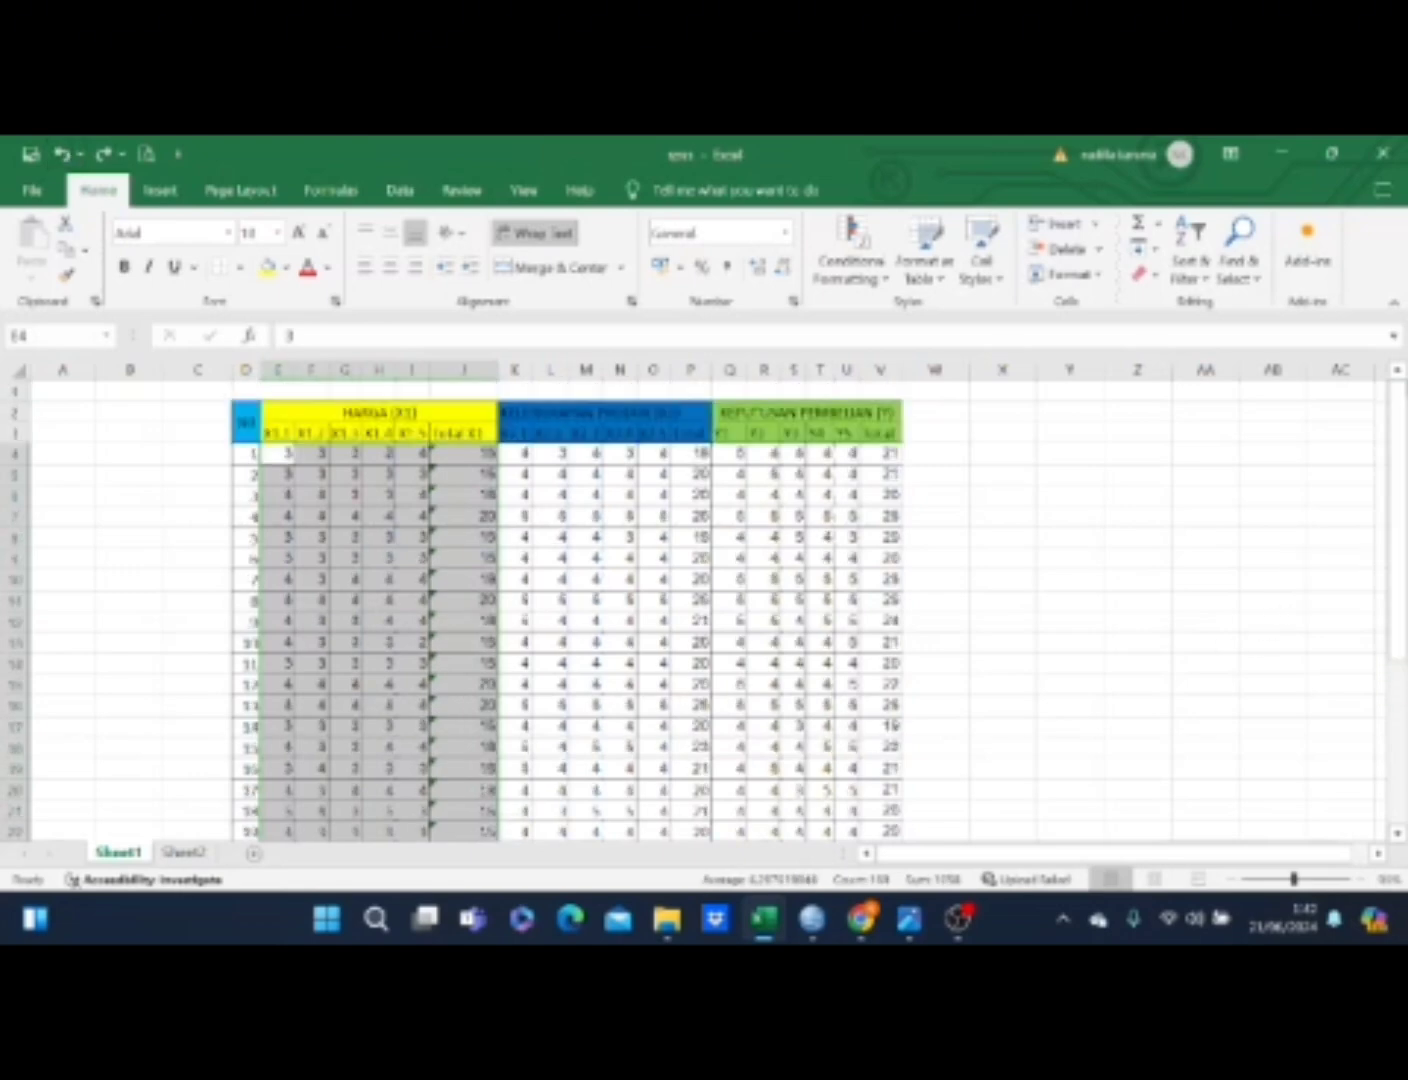
{"action": "left_click", "coordinate": [286, 452]}
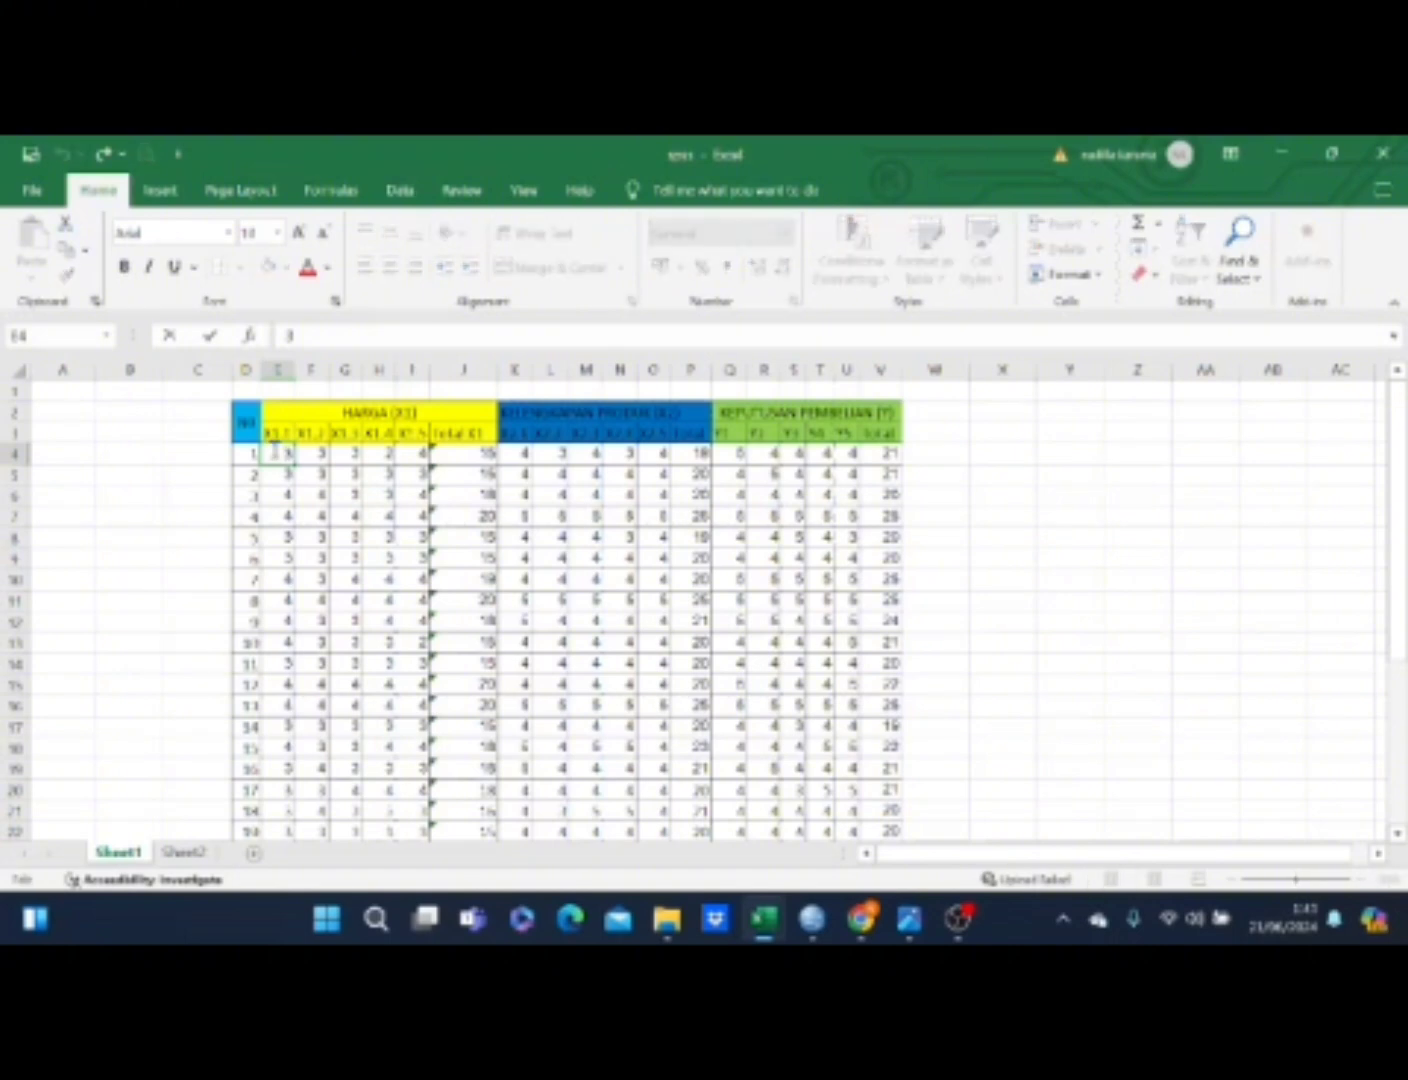
{"action": "left_click", "coordinate": [190, 468]}
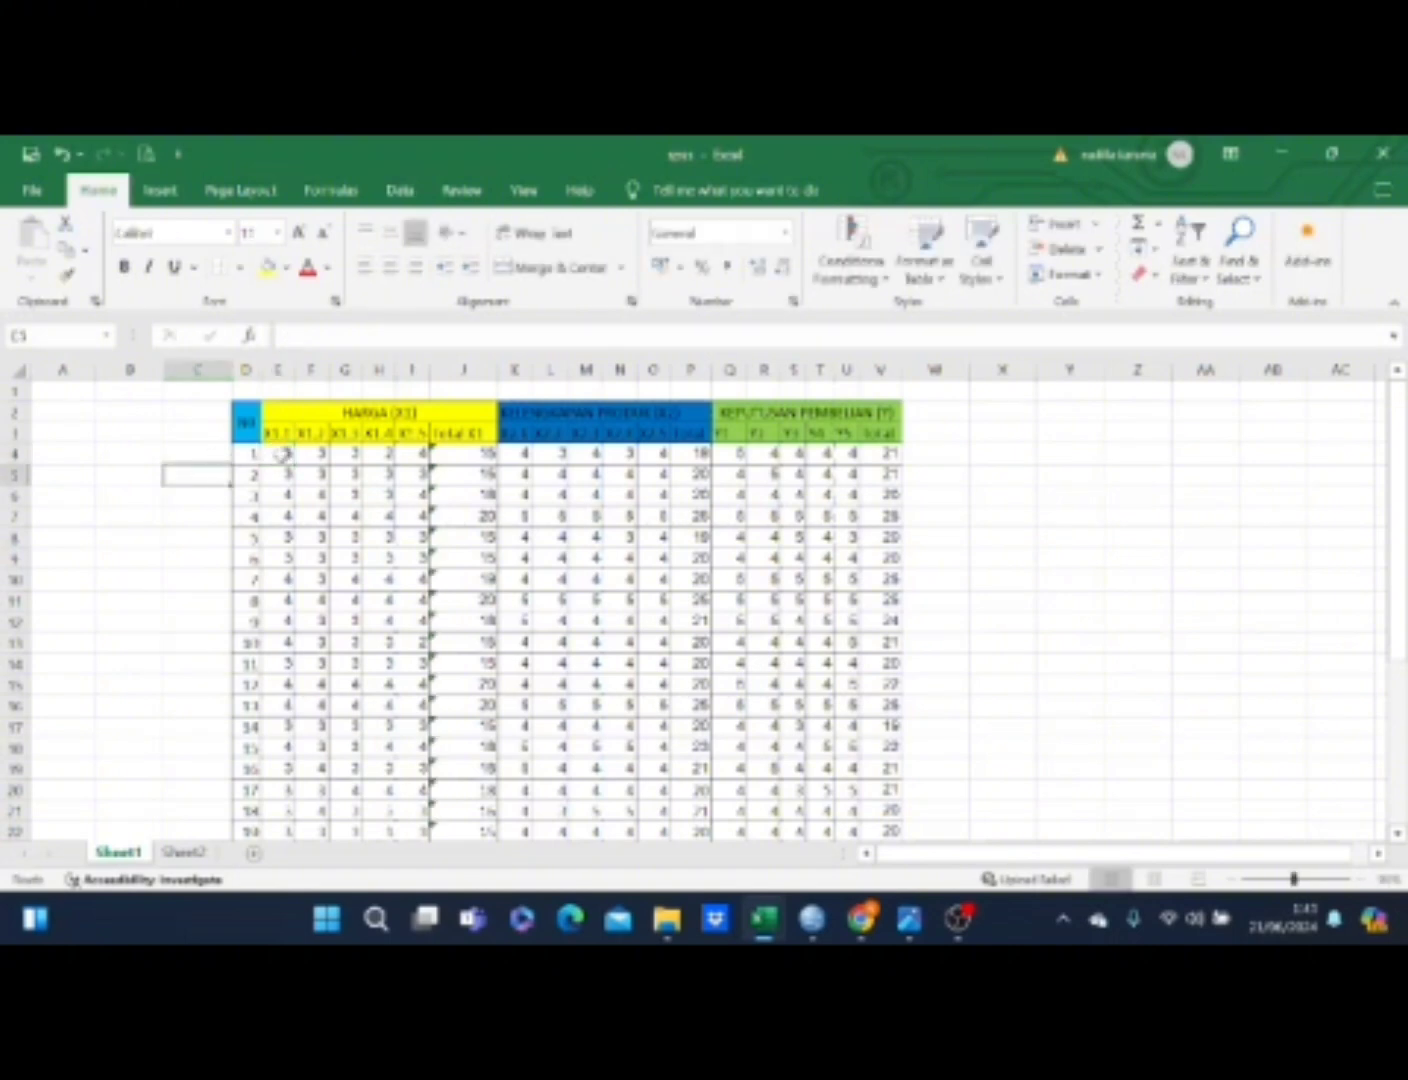
Step: Copy the HARGA (X1) response data including the Total X1 column, cells E4 to J33, without the headers
{"action": "left_click_drag", "start_coordinate": [280, 453], "coordinate": [466, 795]}
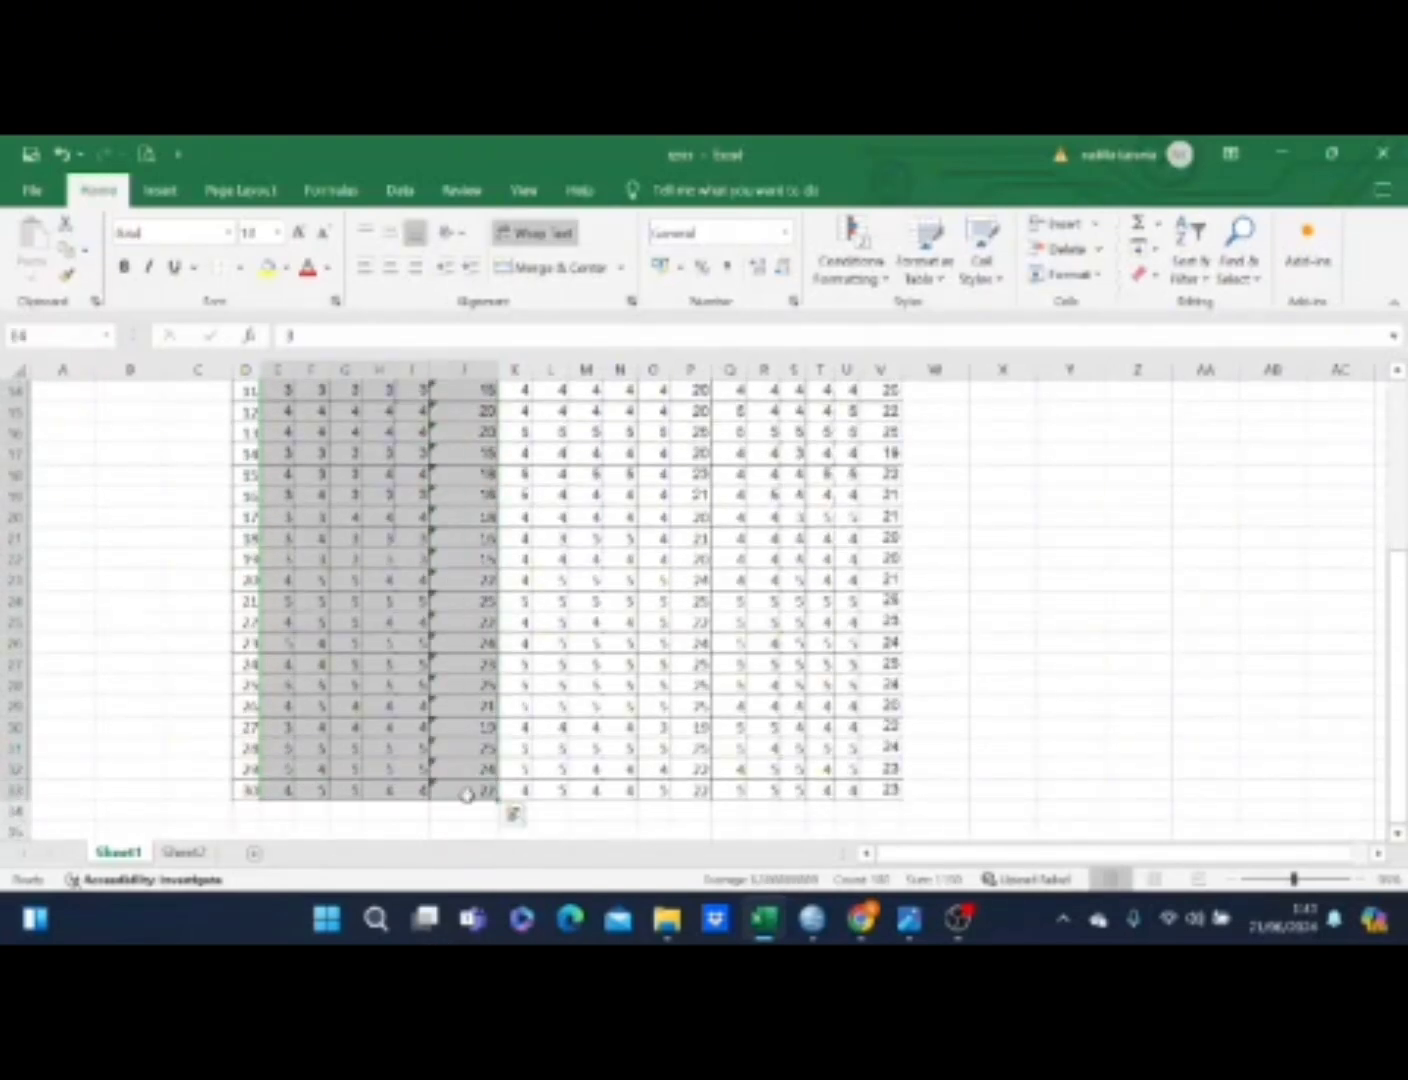
{"action": "right_click", "coordinate": [347, 645]}
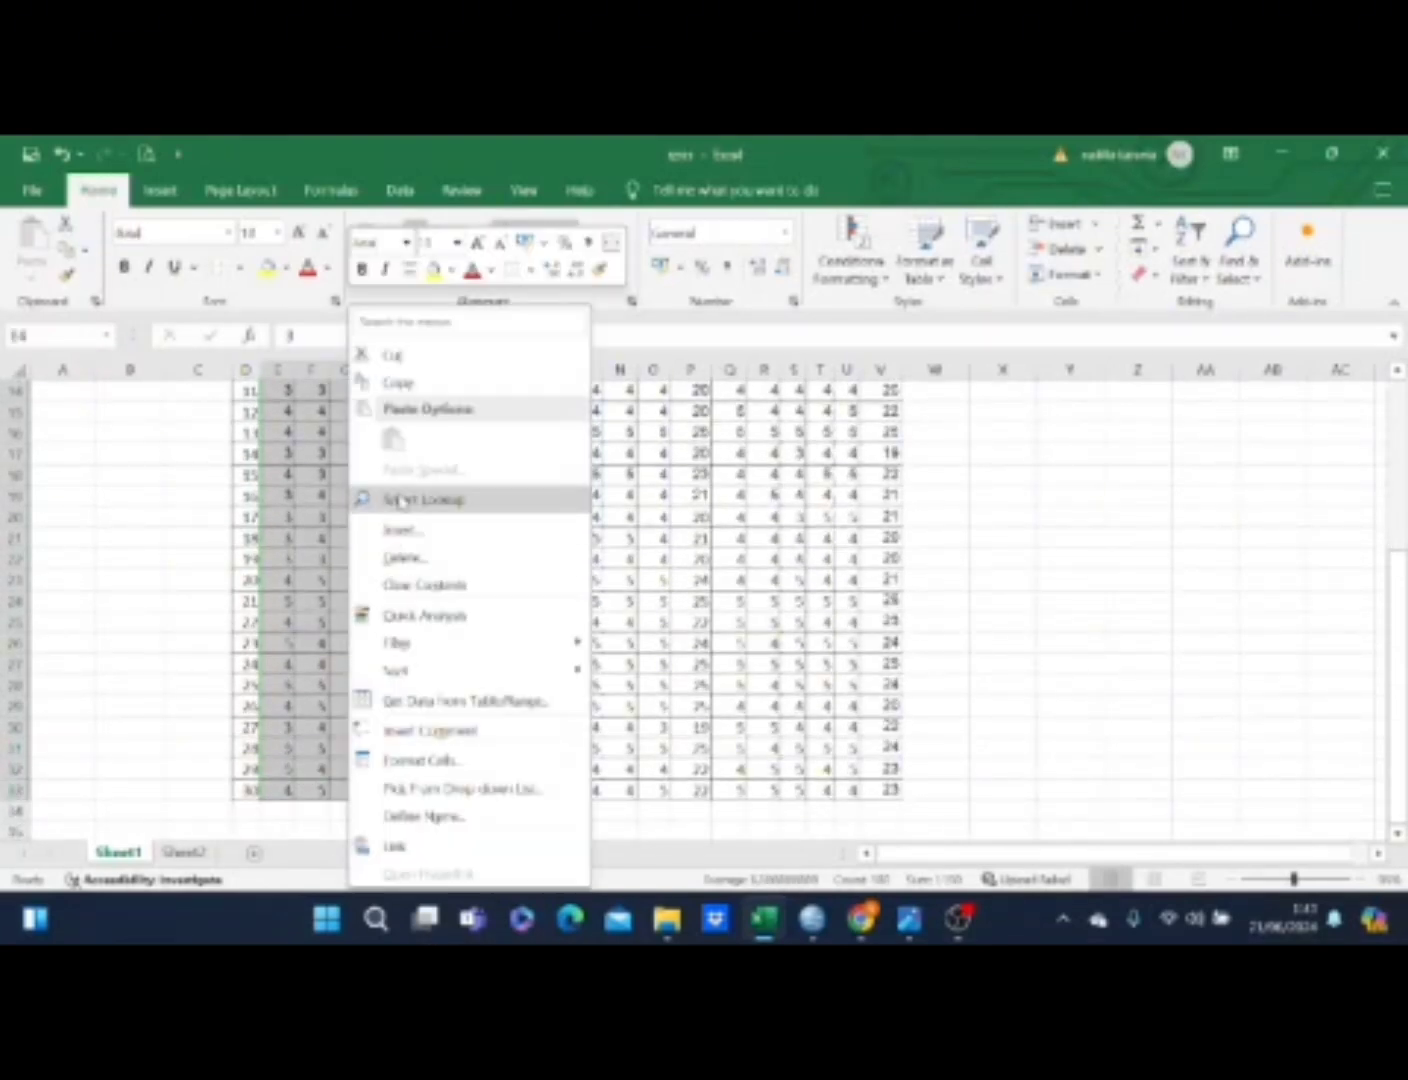
{"action": "left_click", "coordinate": [443, 392]}
{"action": "scroll", "coordinate": [443, 392], "scroll_direction": "up", "scroll_amount": 5}
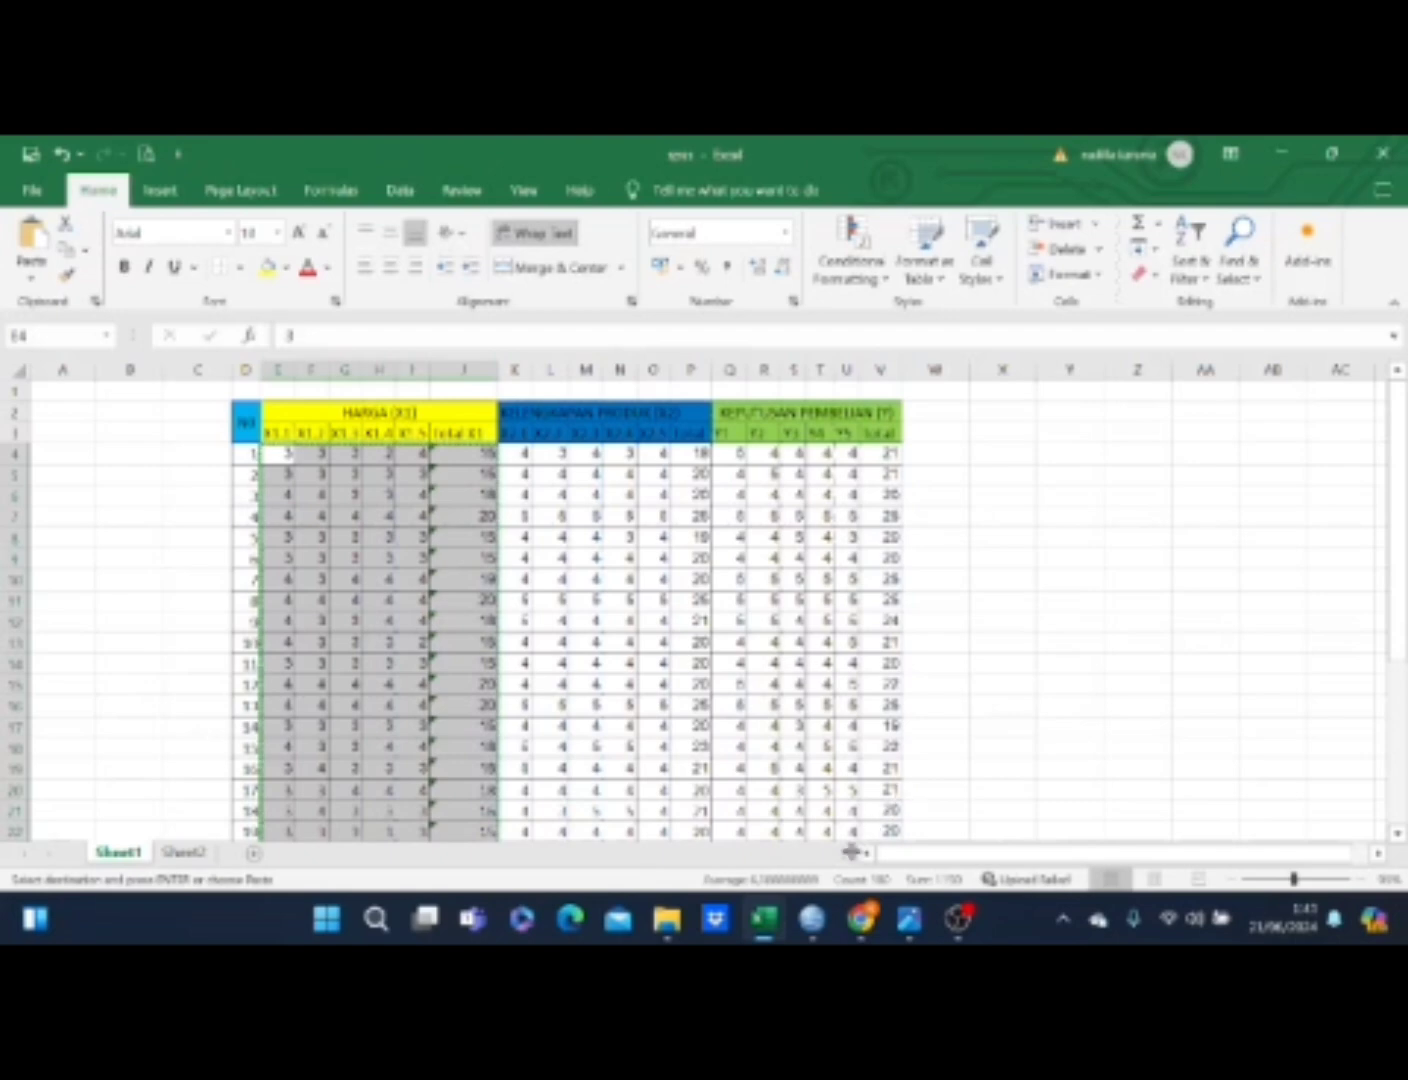
Step: Switch to SPSS, paste the copied data starting at the first row of the first column, and check the last rows
{"action": "mouse_move", "coordinate": [811, 922]}
{"action": "left_click", "coordinate": [797, 825]}
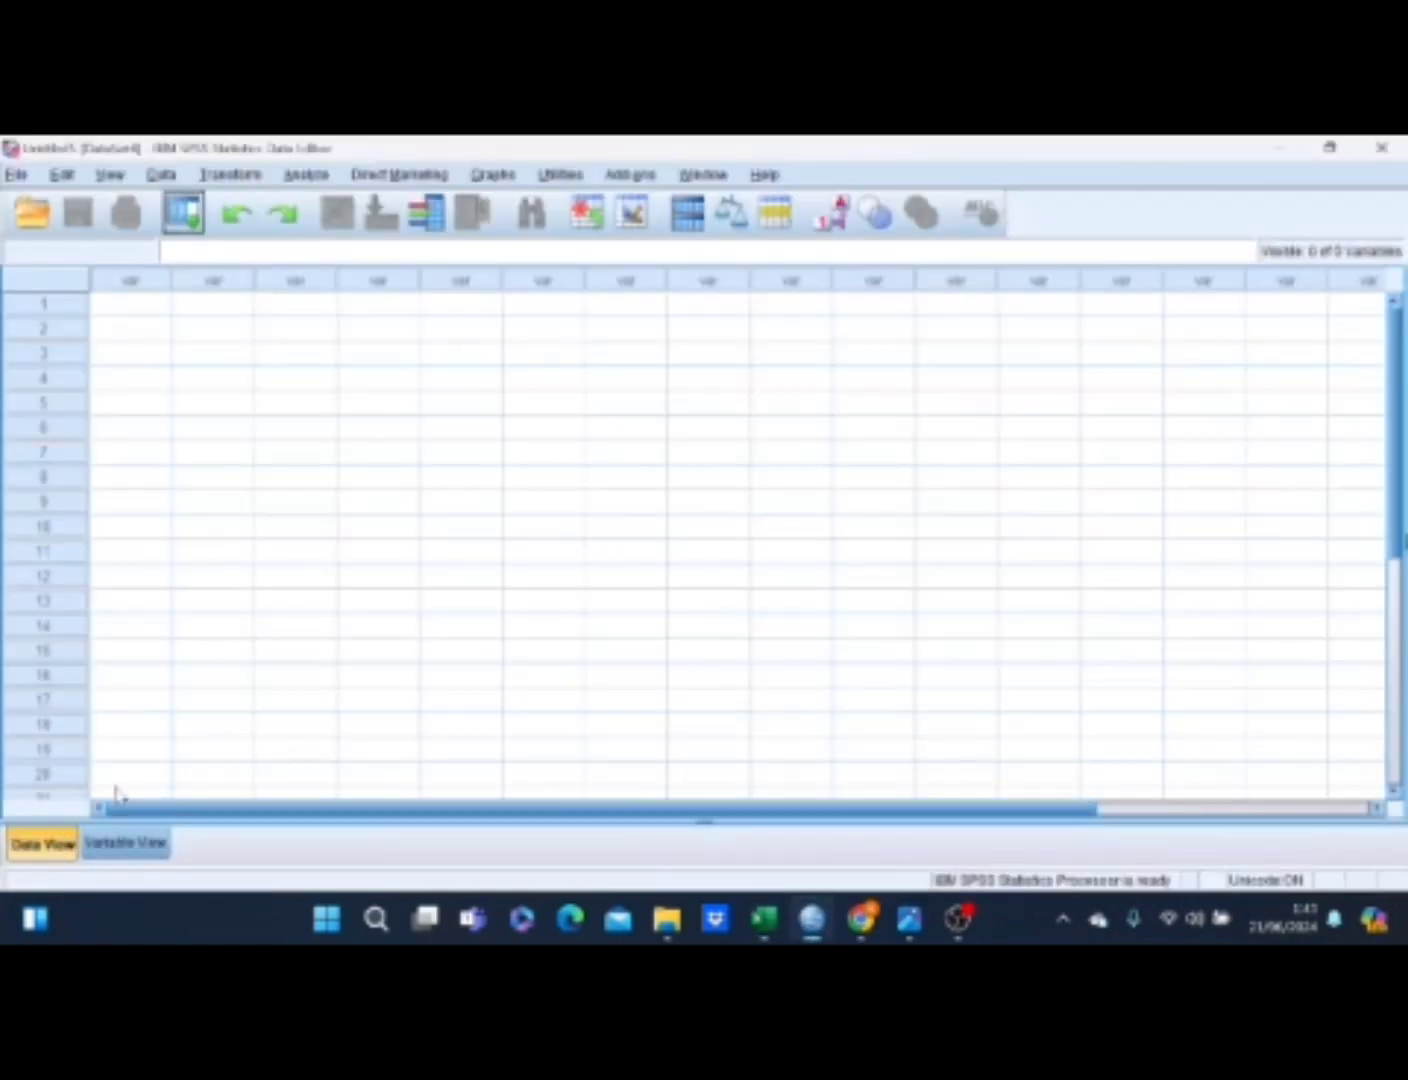
{"action": "left_click", "coordinate": [137, 309]}
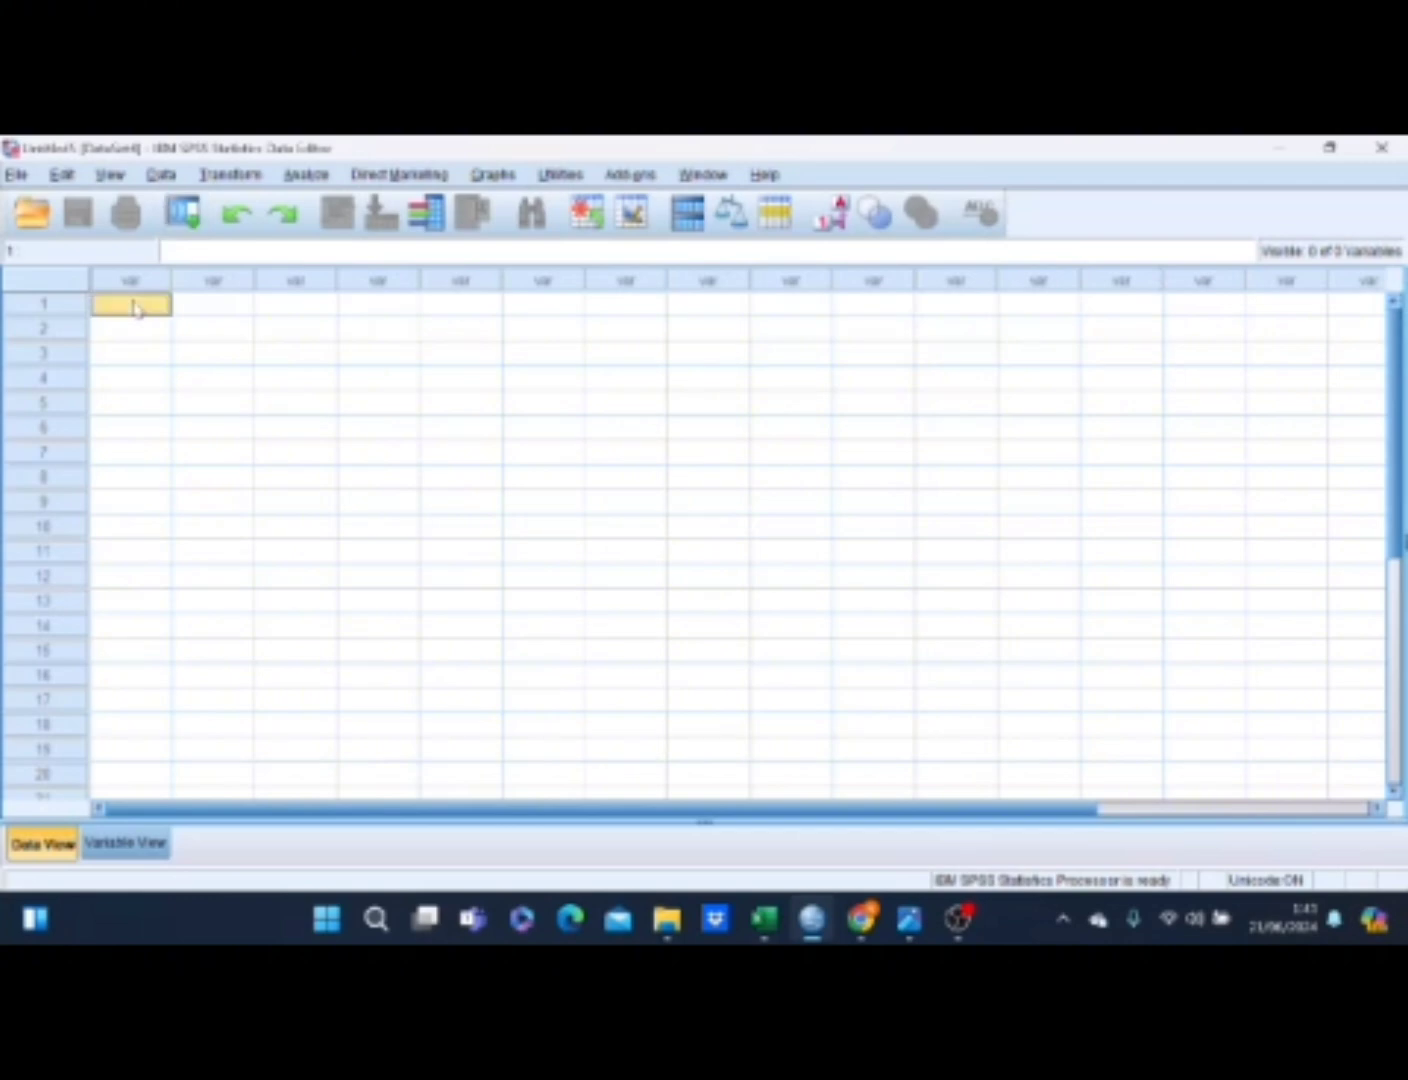
{"action": "right_click", "coordinate": [137, 308]}
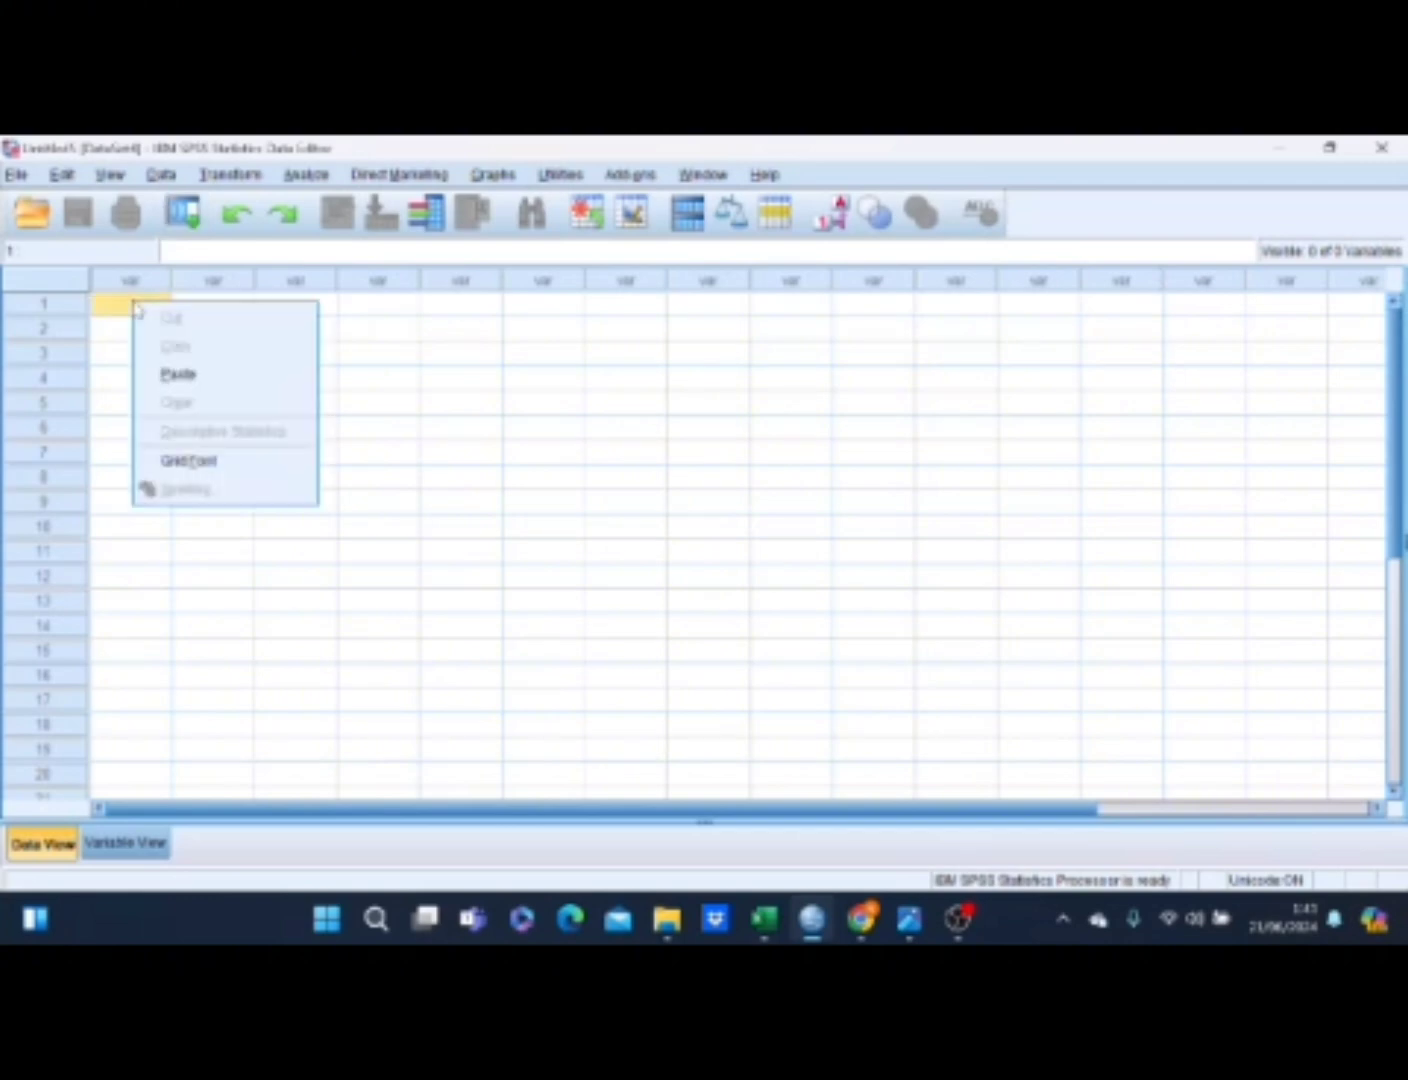
{"action": "left_click", "coordinate": [180, 375]}
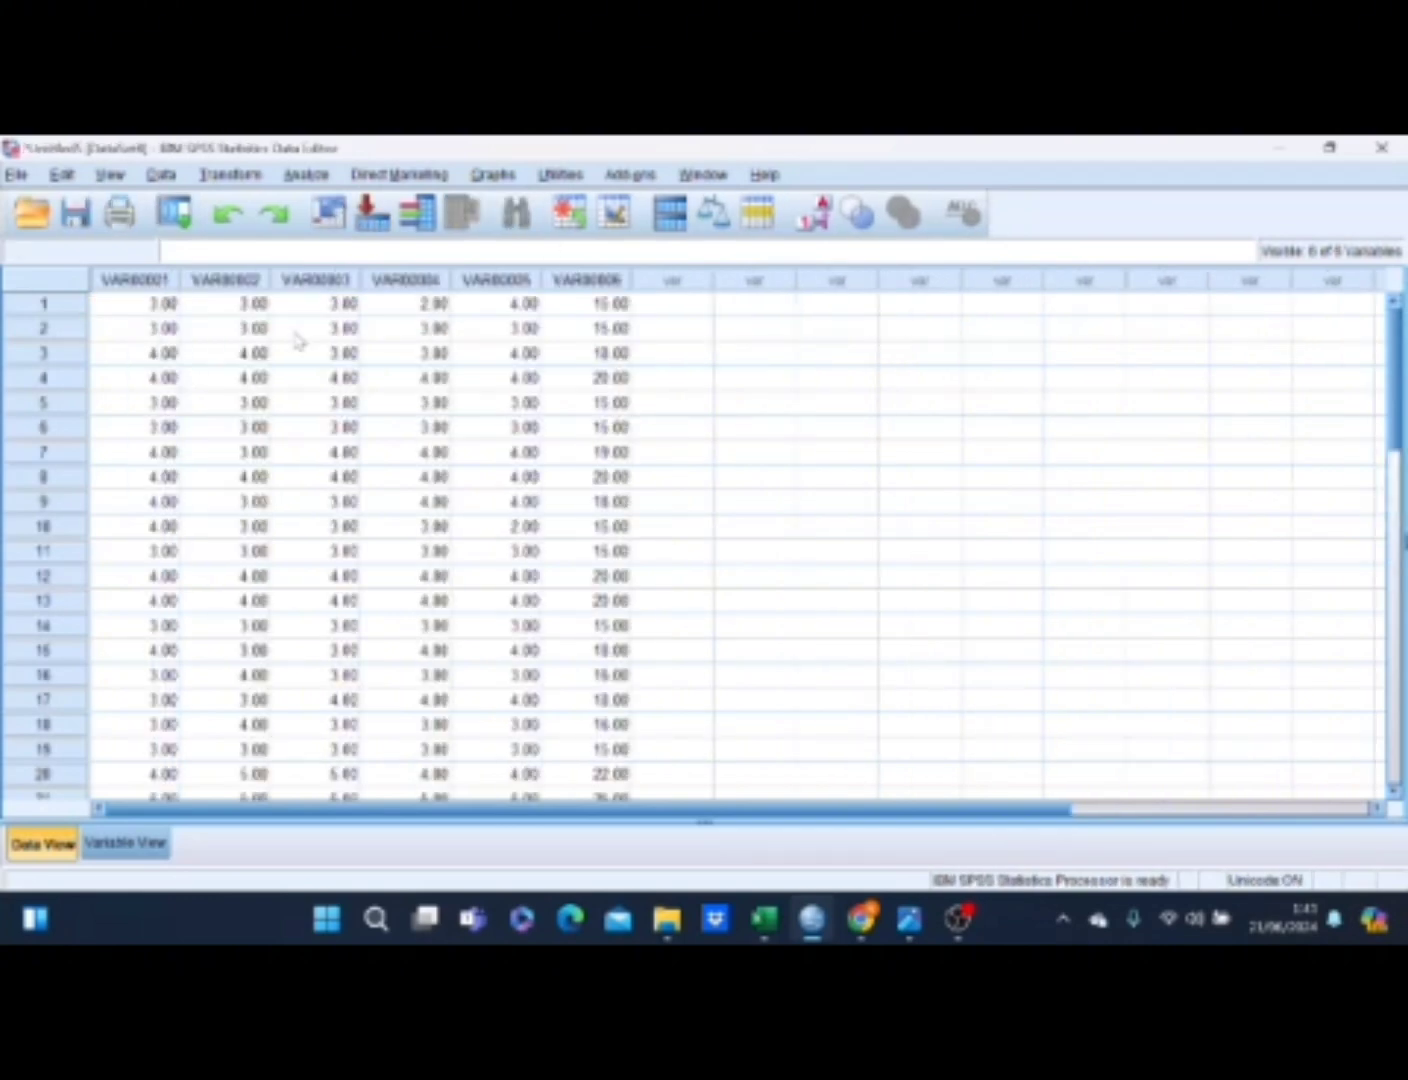
{"action": "left_click_drag", "start_coordinate": [1396, 350], "coordinate": [1386, 514]}
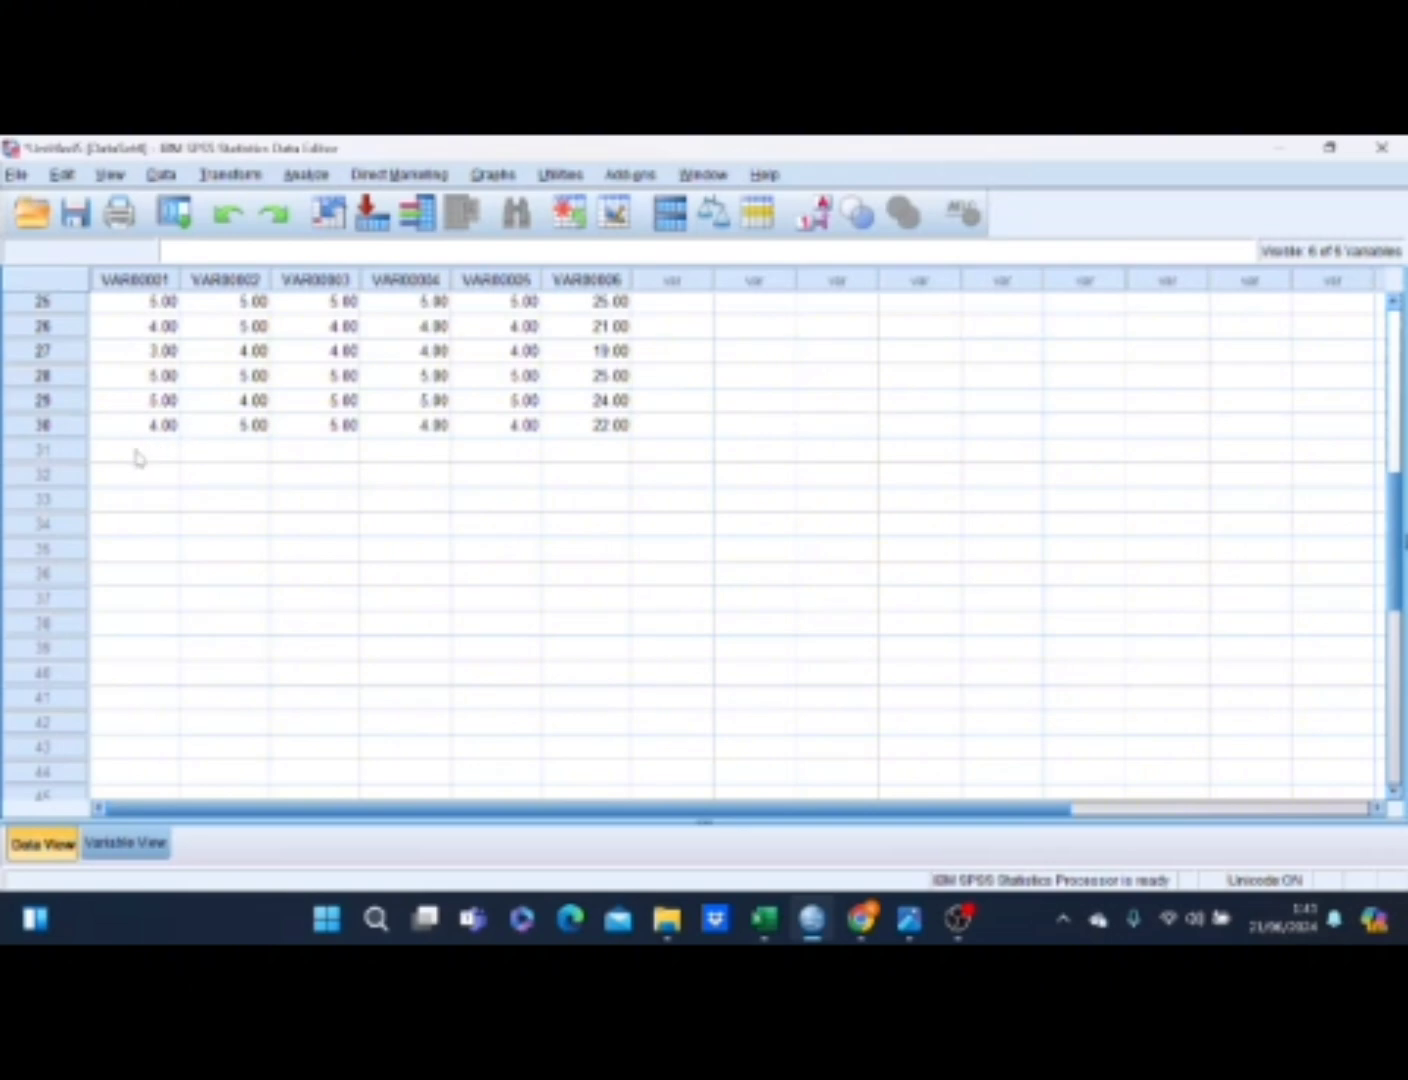
Step: In the variable definitions, rename the first variable harga_1 and the second variable harga_2
{"action": "left_click", "coordinate": [131, 845]}
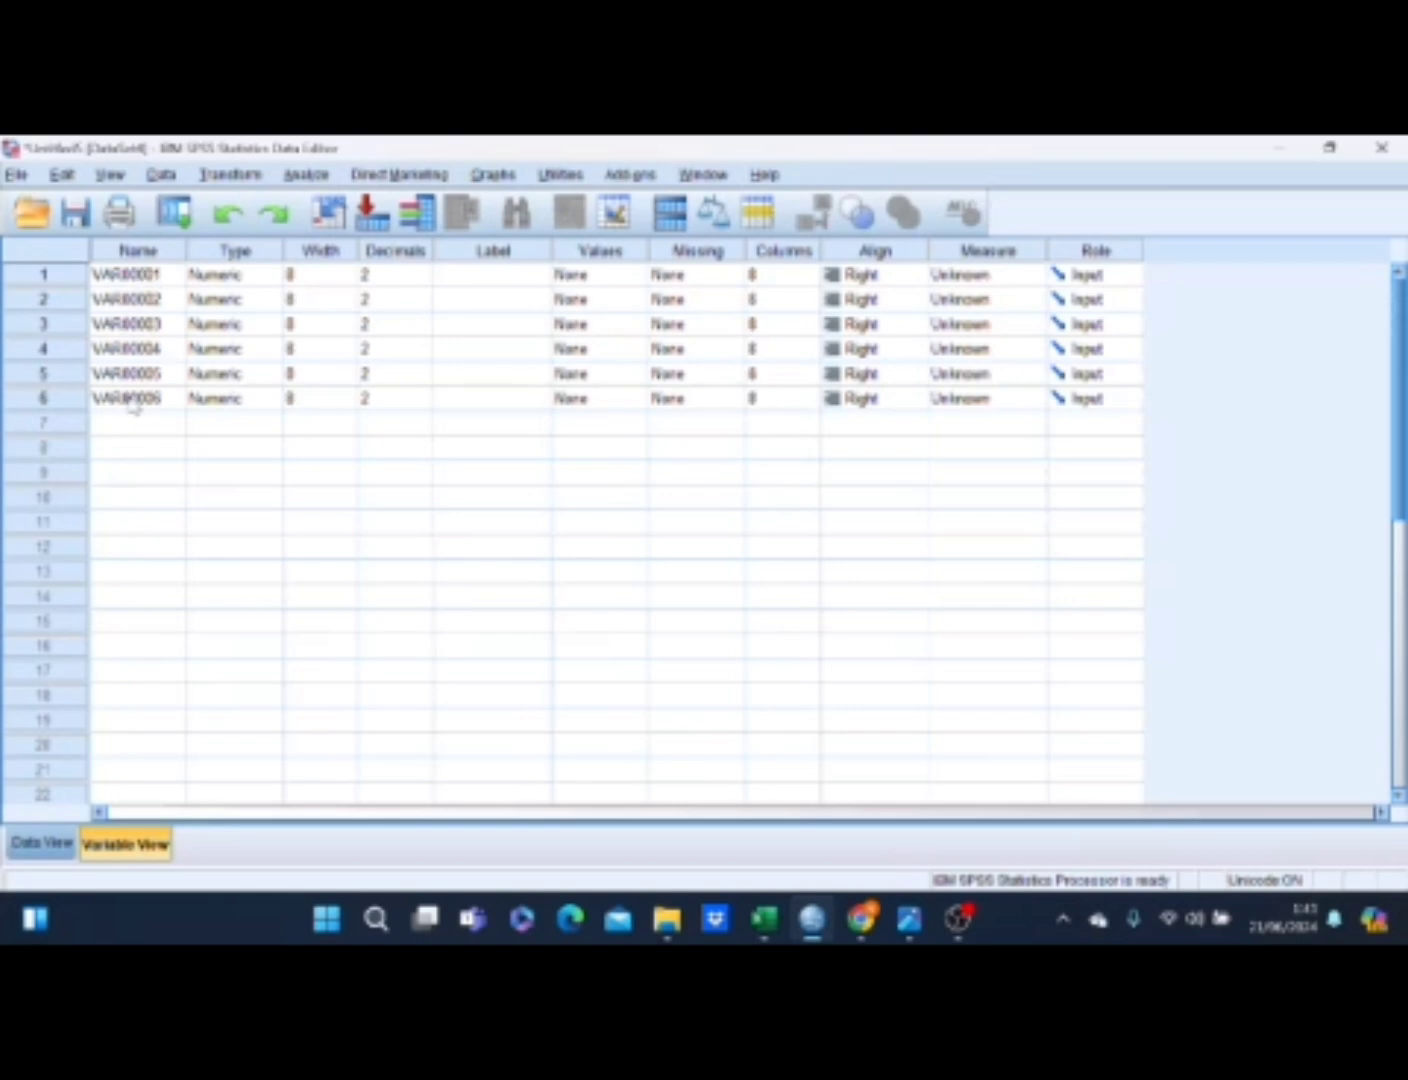
{"action": "left_click", "coordinate": [170, 276]}
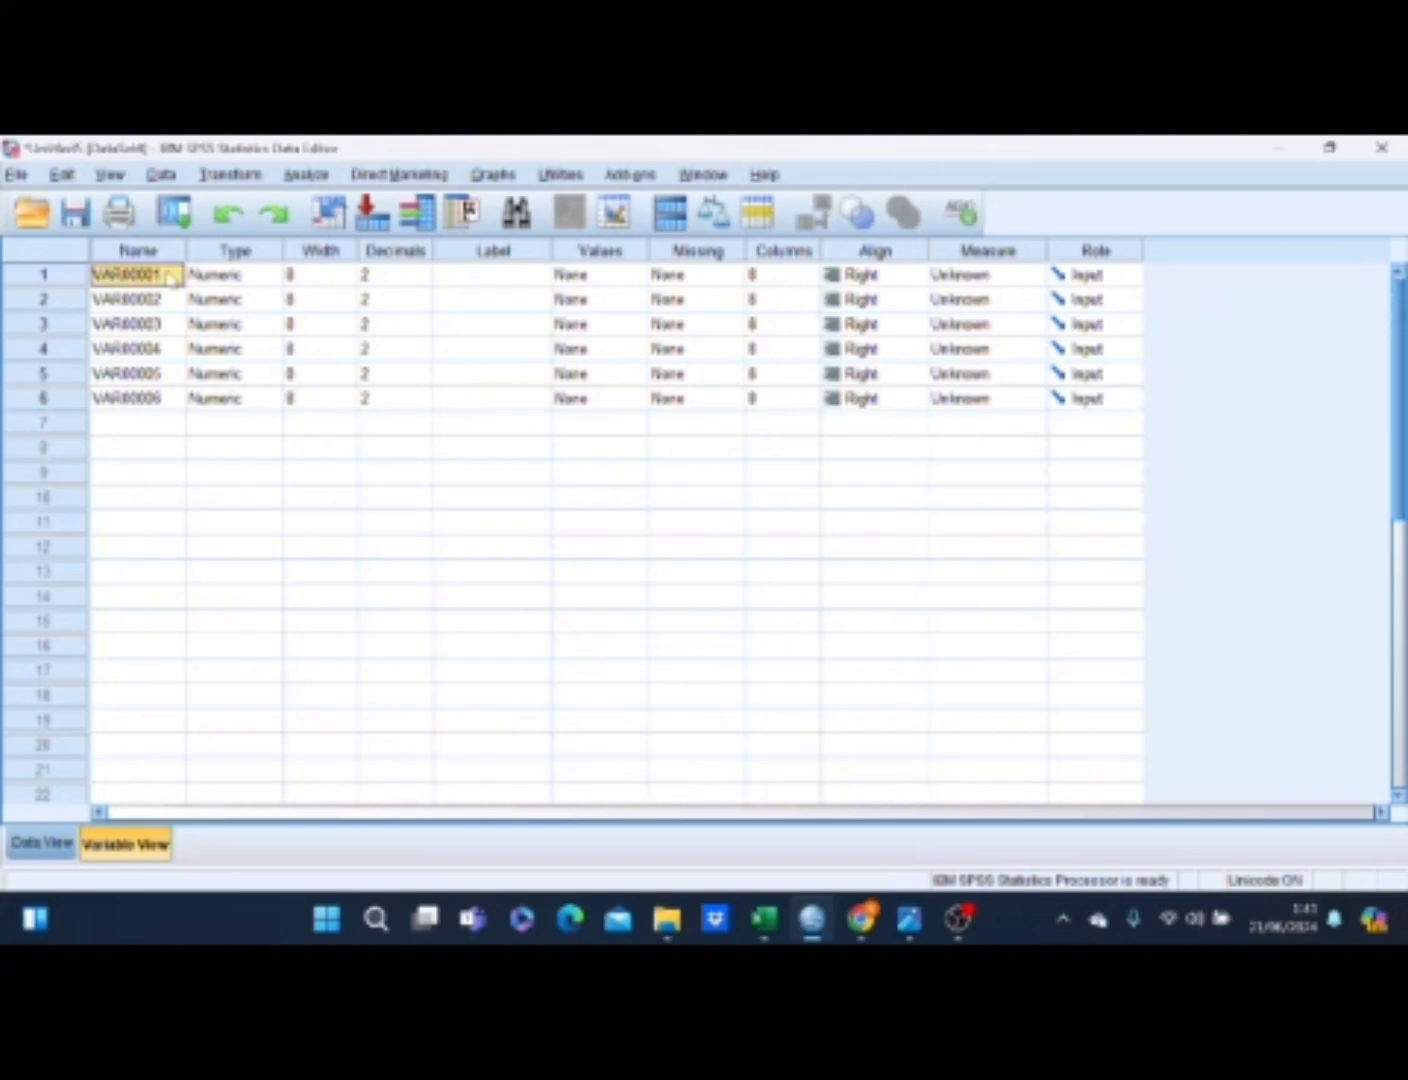
{"action": "key", "text": "BackSpace"}
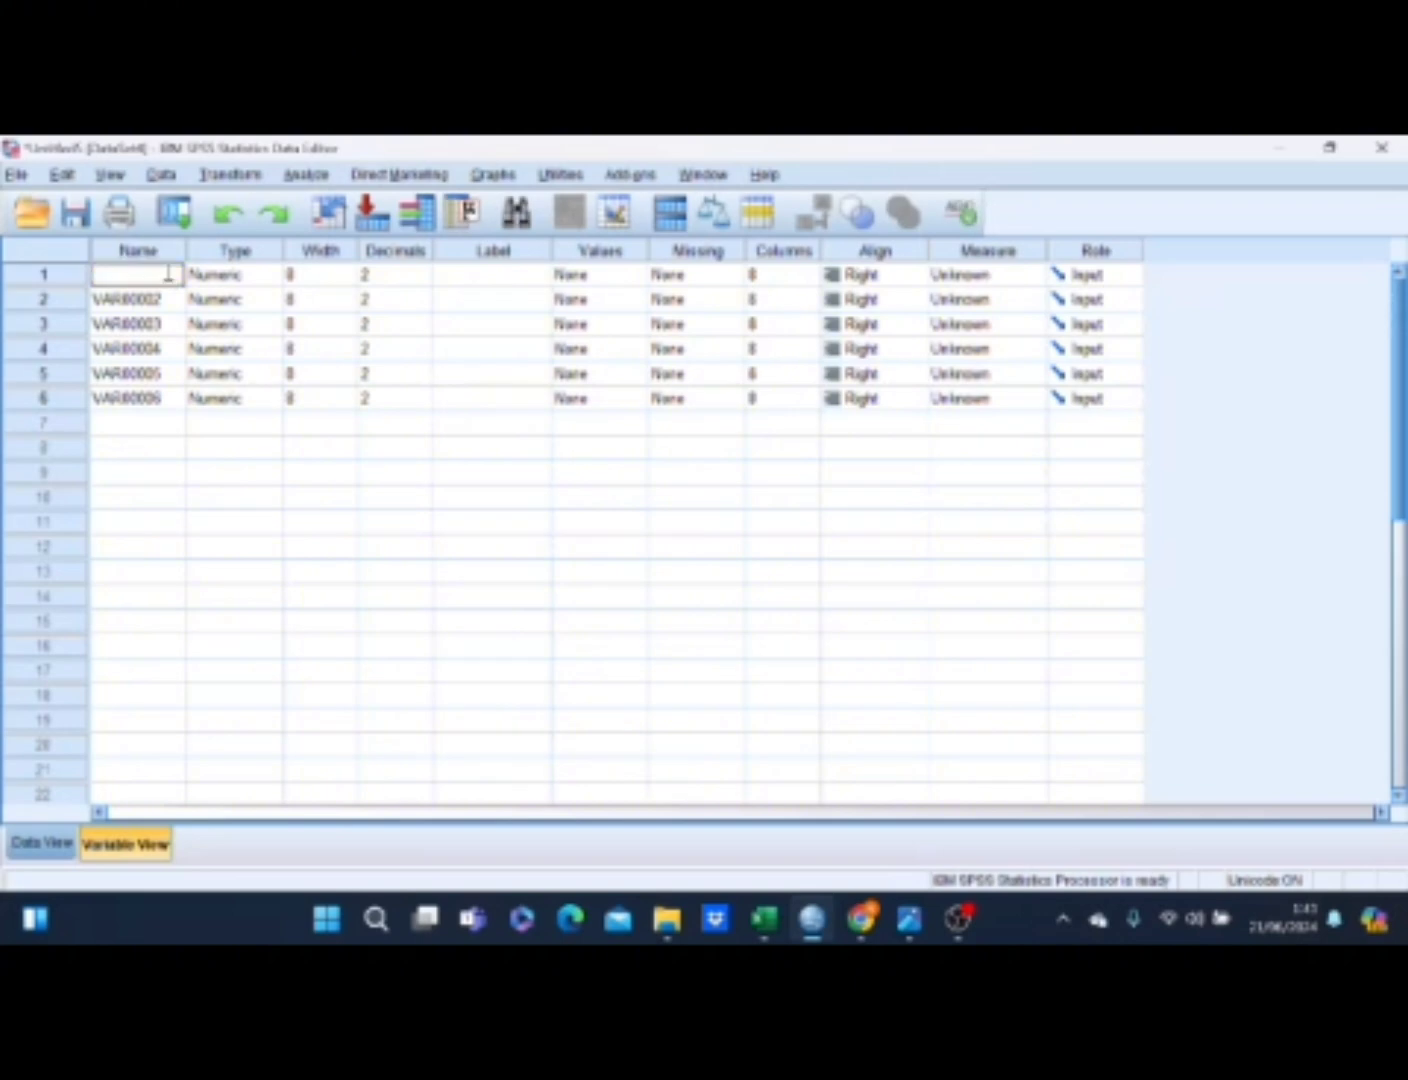
{"action": "type", "text": "harga_1"}
{"action": "key", "text": "Return"}
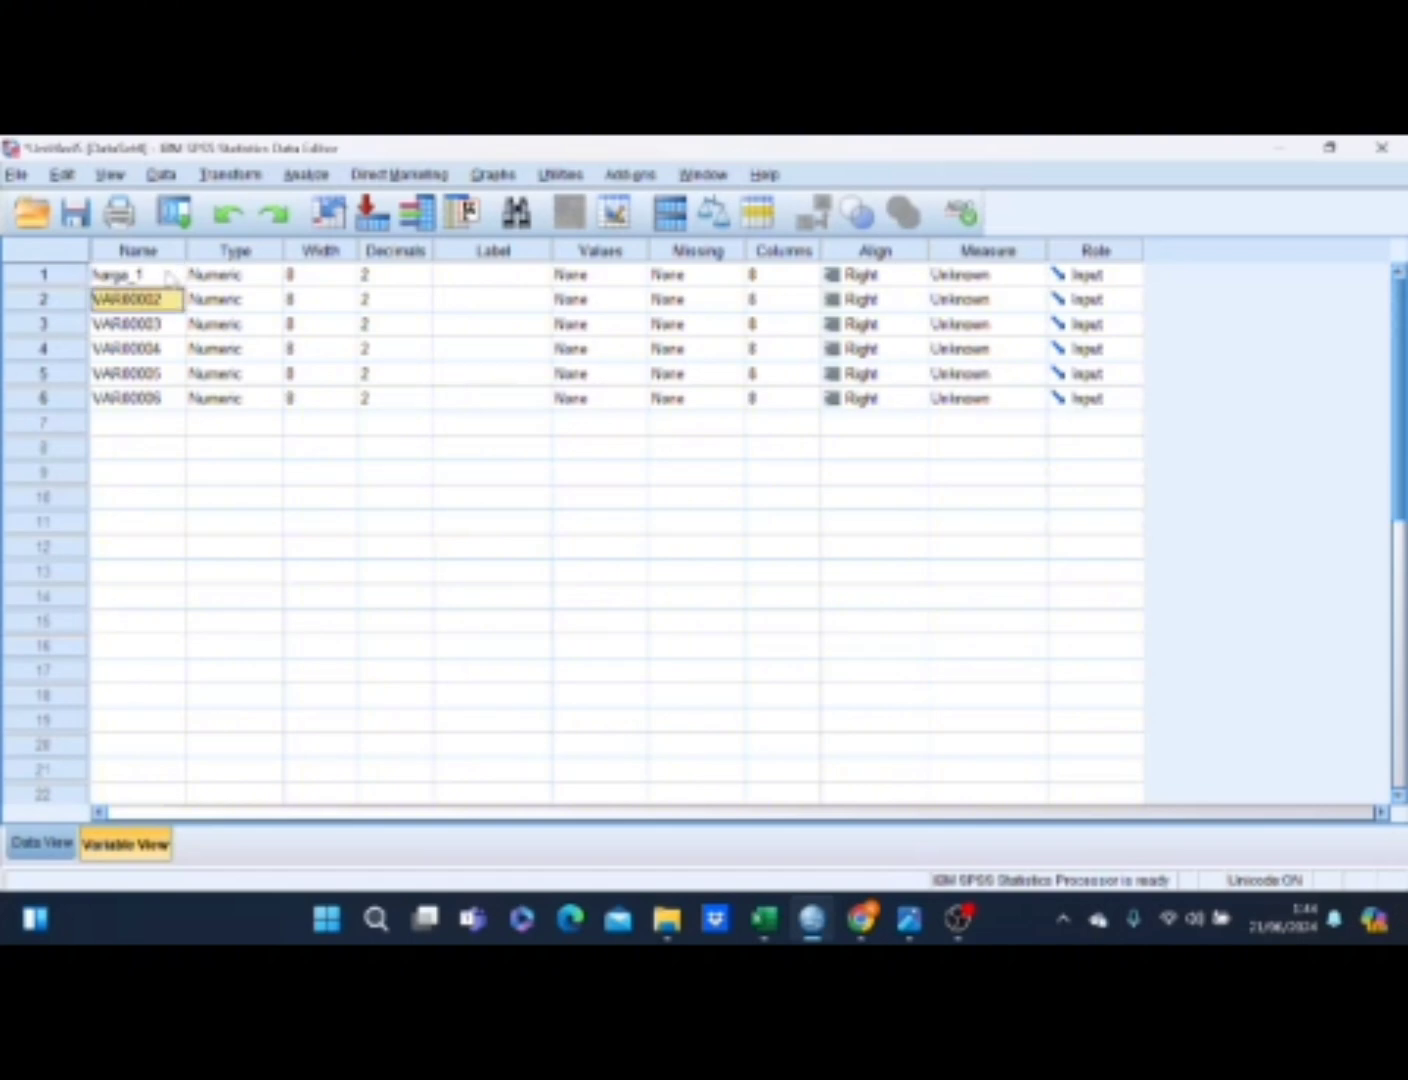
{"action": "type", "text": "harga"}
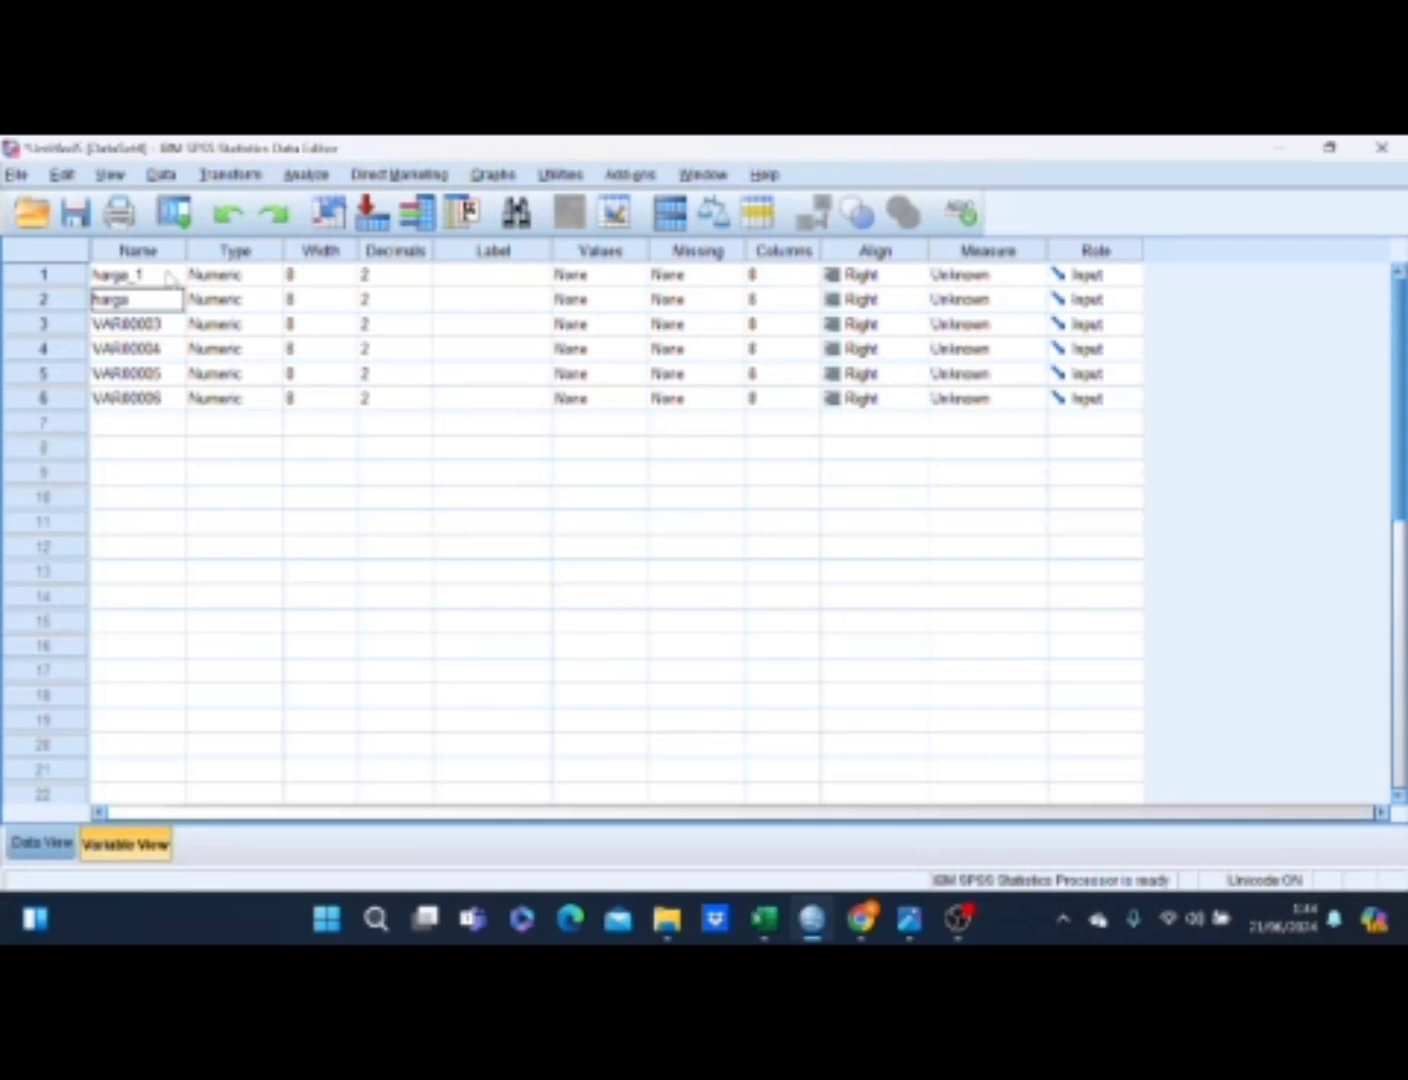
{"action": "type", "text": "_2"}
{"action": "key", "text": "Return"}
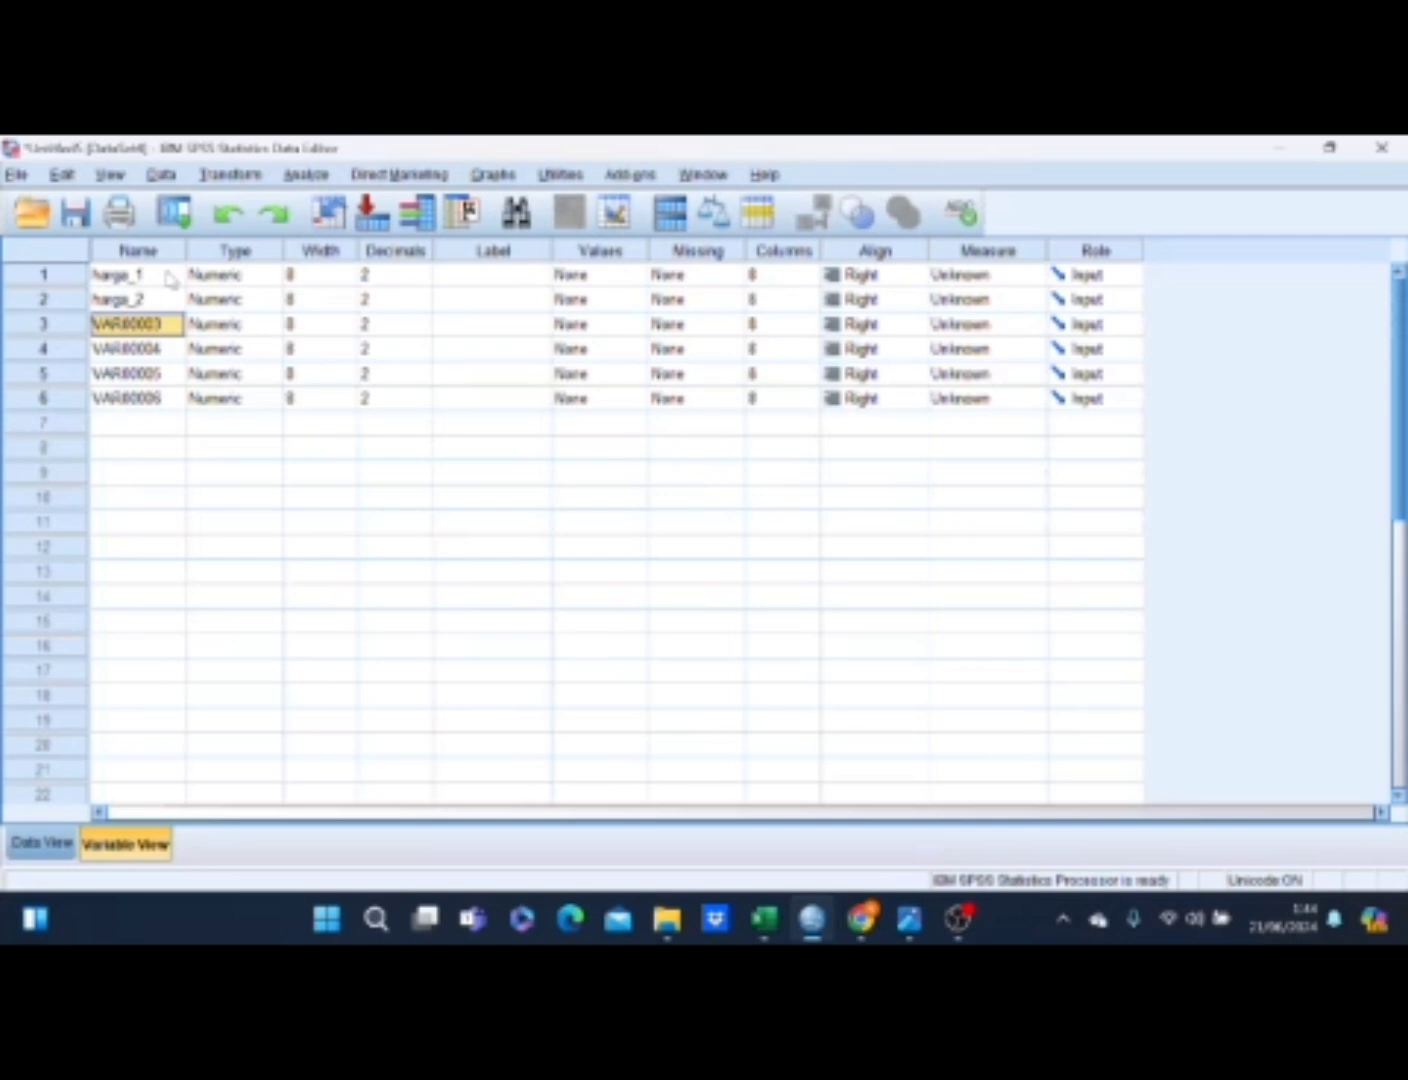
Step: Rename the third variable harga_3 and the fourth variable harga_4
{"action": "type", "text": "ha"}
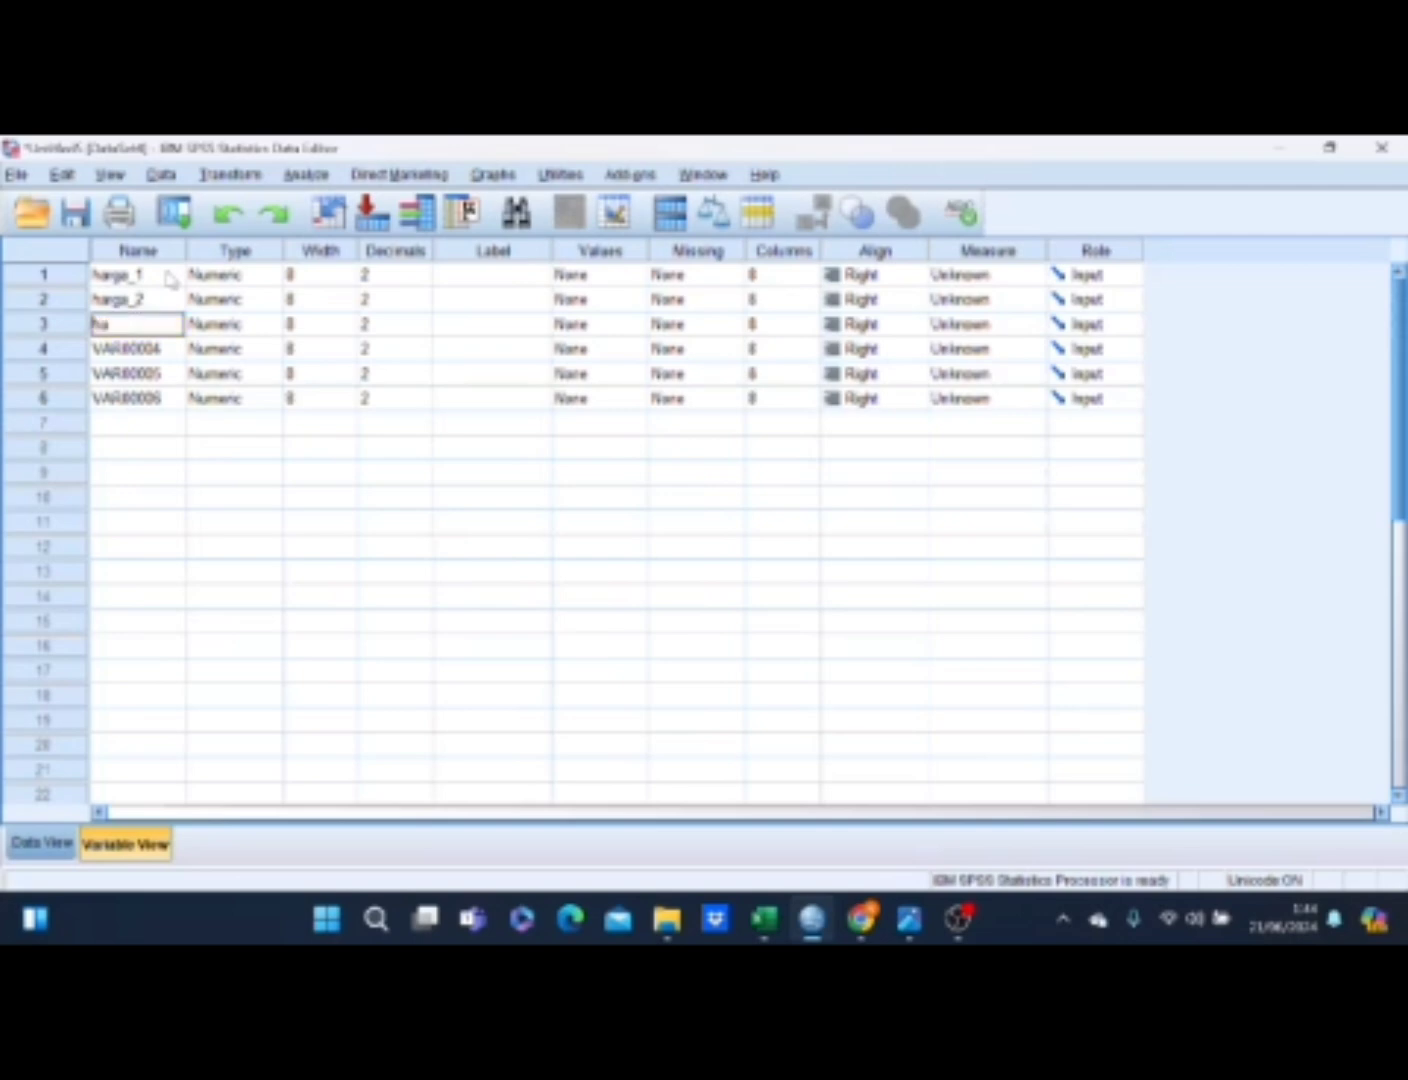
{"action": "type", "text": "rga_3"}
{"action": "left_click", "coordinate": [148, 352]}
{"action": "type", "text": "harg"}
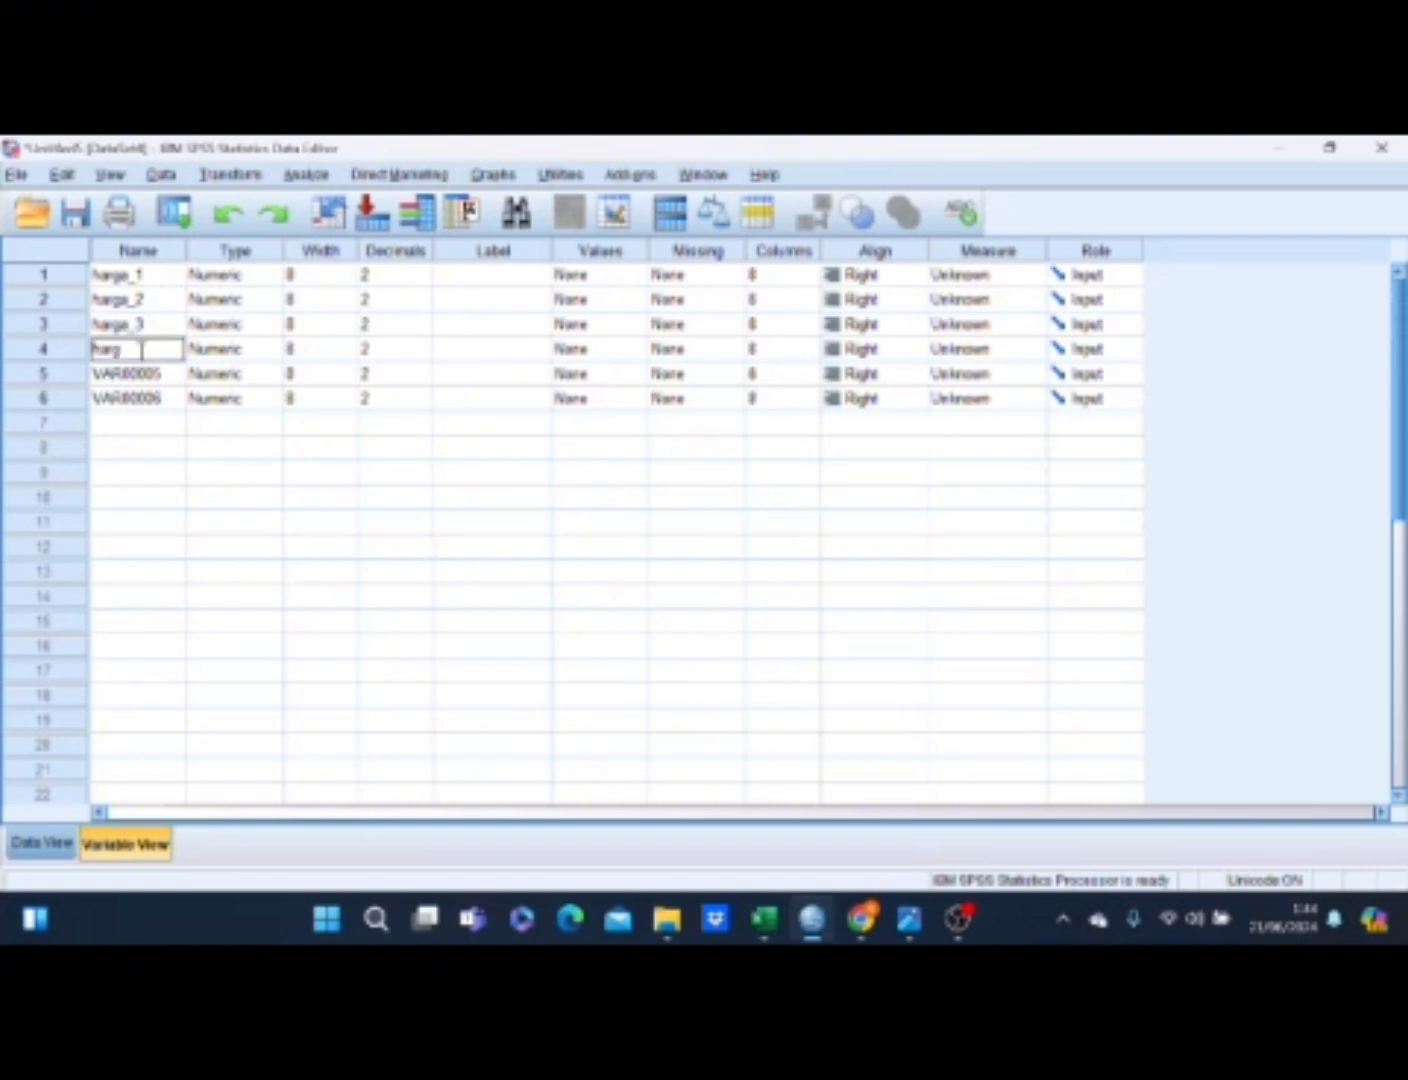
{"action": "type", "text": "a_4"}
{"action": "key", "text": "Return"}
Step: Rename the fifth variable harga_5 and the sixth variable harga_total
{"action": "type", "text": "harga"}
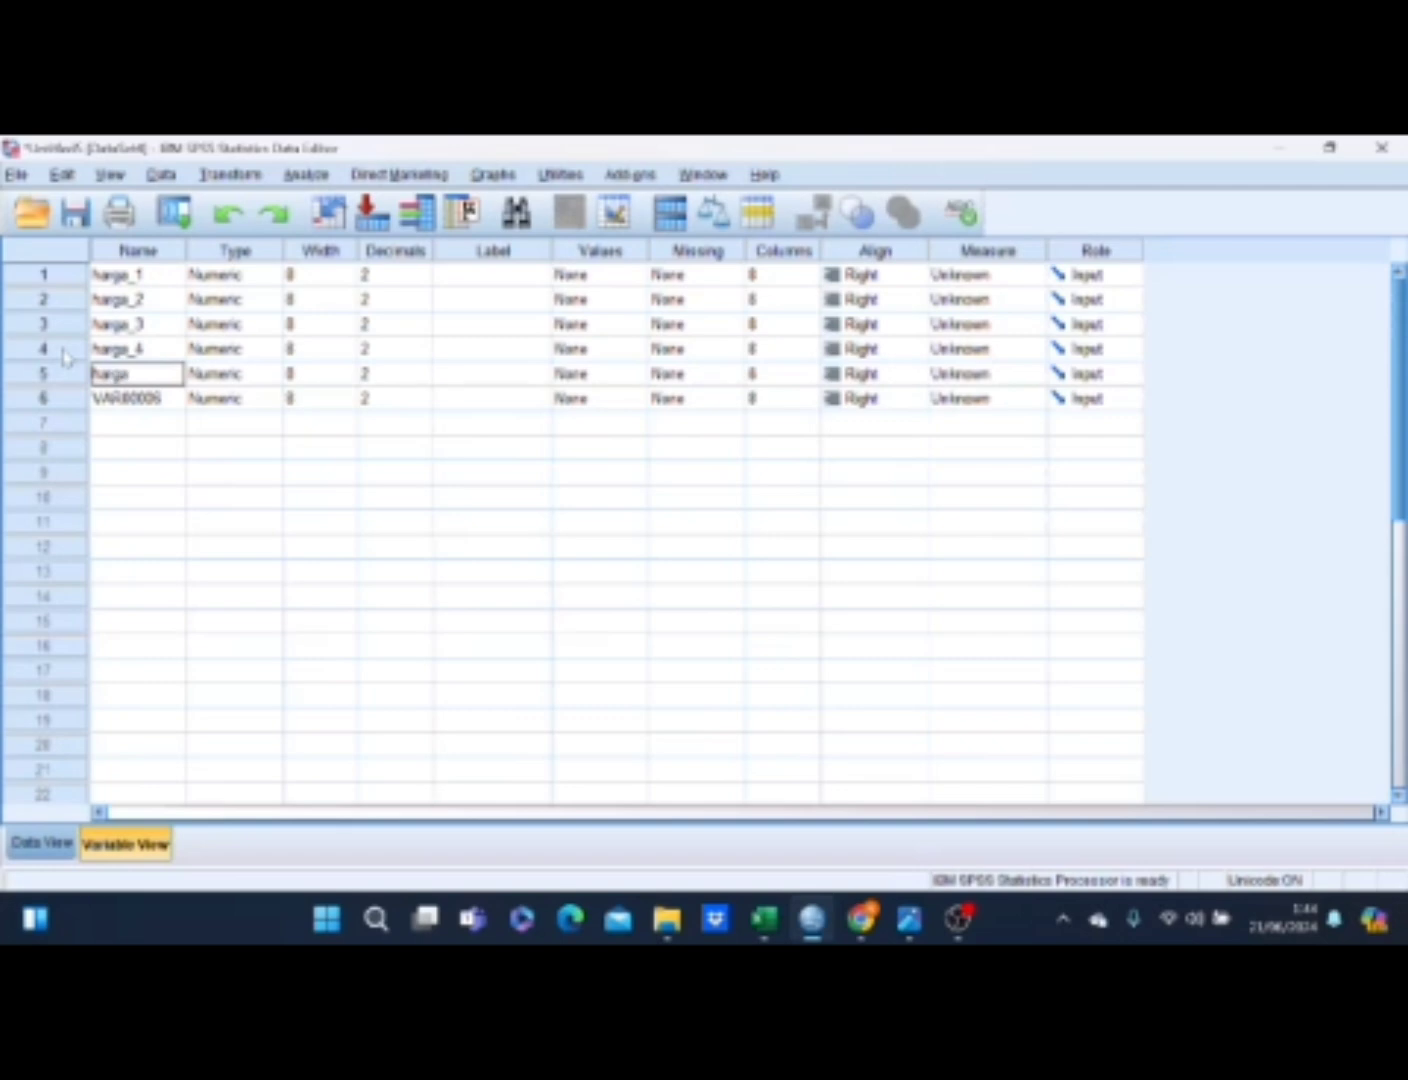
{"action": "type", "text": "_5"}
{"action": "key", "text": "Return"}
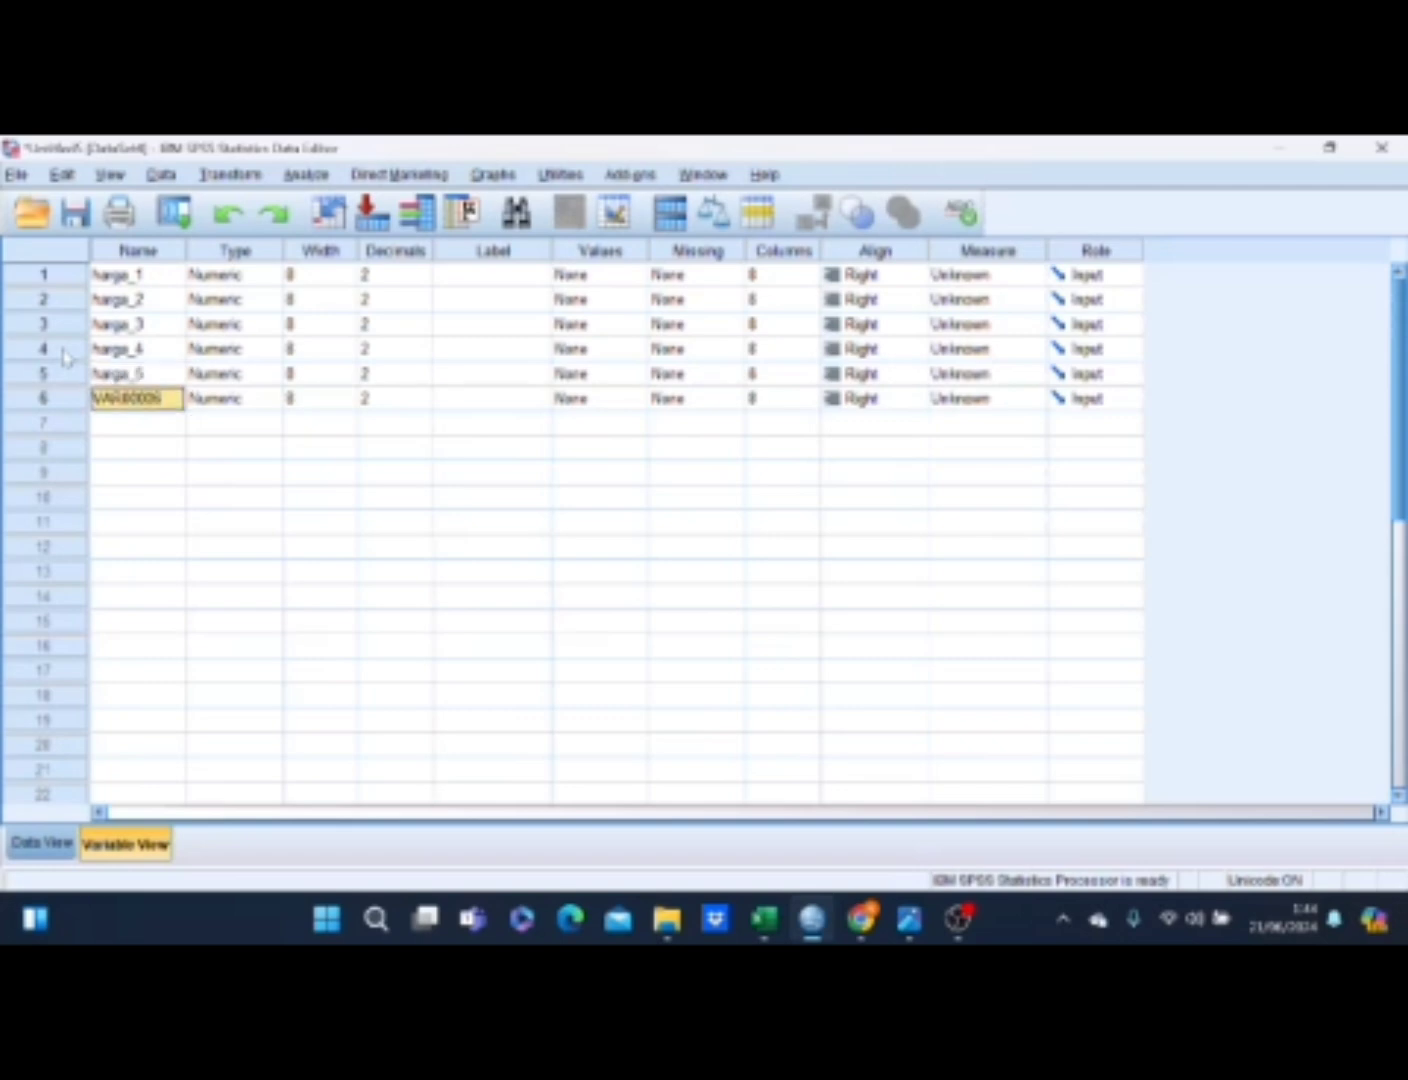
{"action": "type", "text": "harga_"}
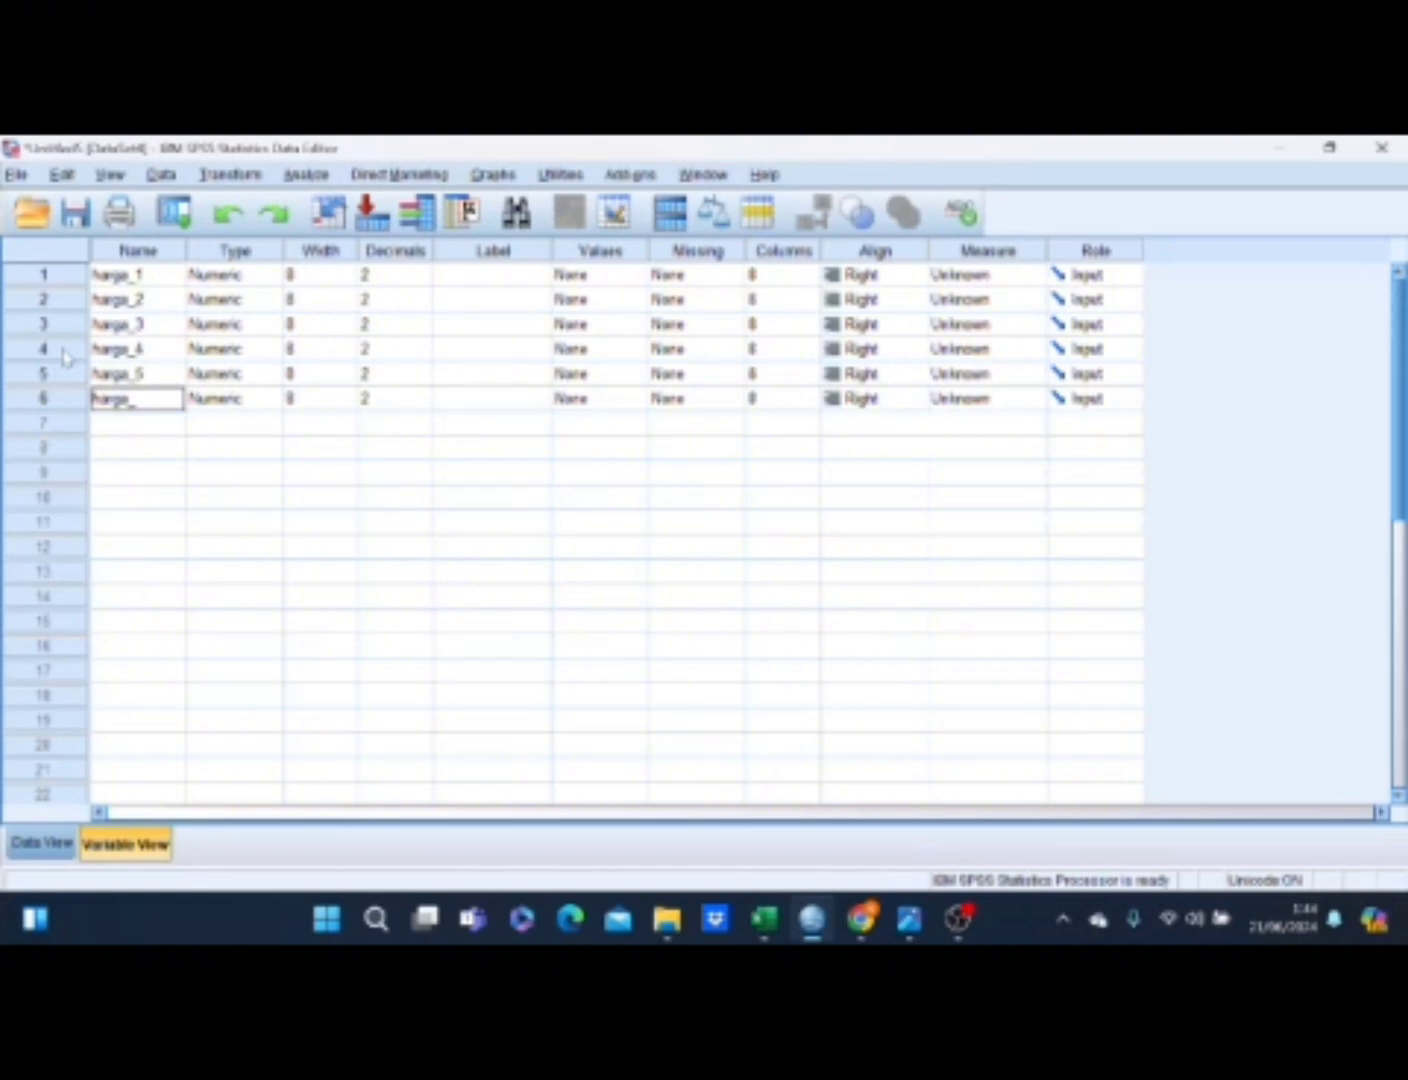
{"action": "type", "text": "total"}
Step: Set the measurement level of harga_1, harga_2 and harga_3 to Ordinal
{"action": "left_click", "coordinate": [990, 276]}
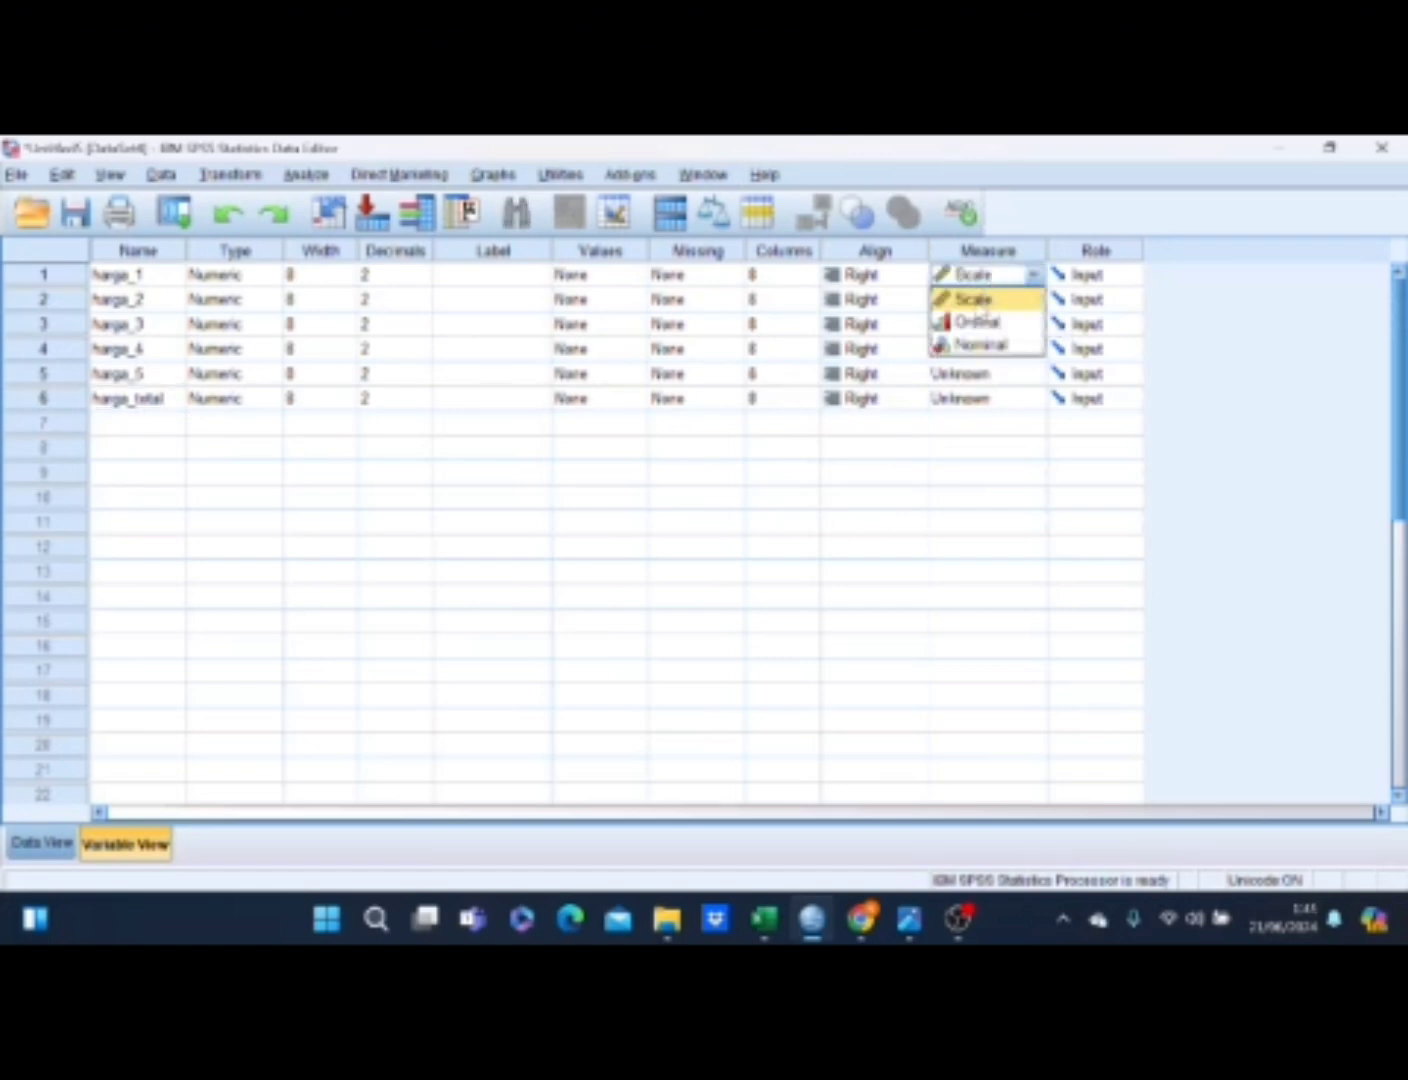
{"action": "left_click", "coordinate": [976, 322]}
{"action": "left_click", "coordinate": [990, 300]}
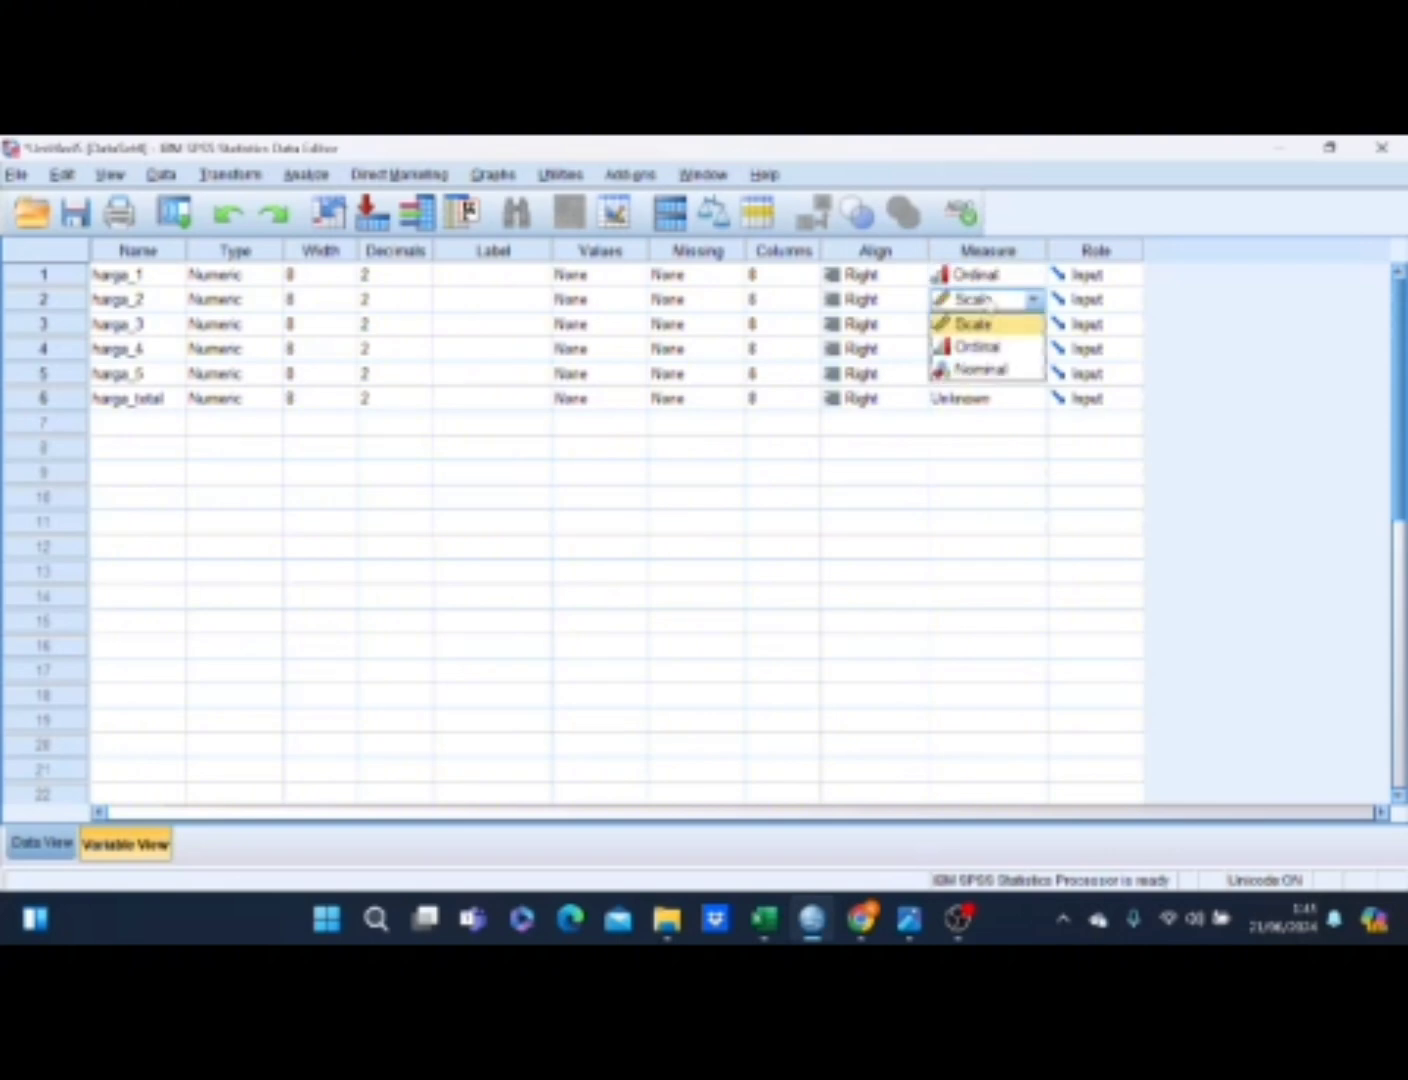
{"action": "left_click", "coordinate": [985, 347]}
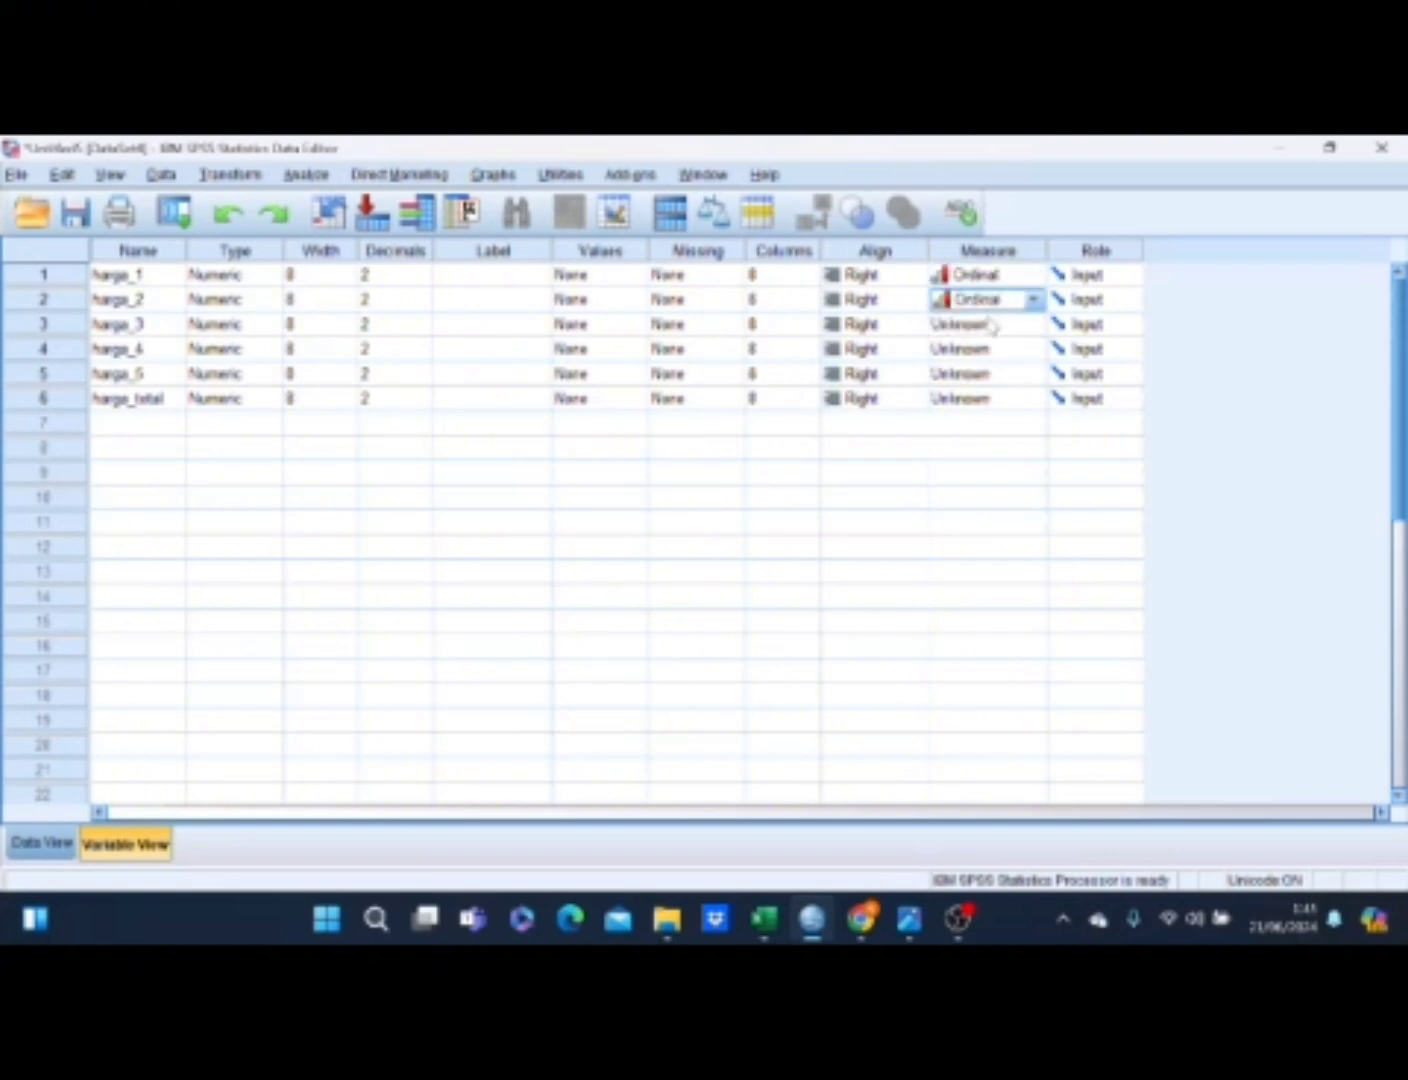
{"action": "left_click", "coordinate": [993, 326]}
{"action": "left_click", "coordinate": [986, 372]}
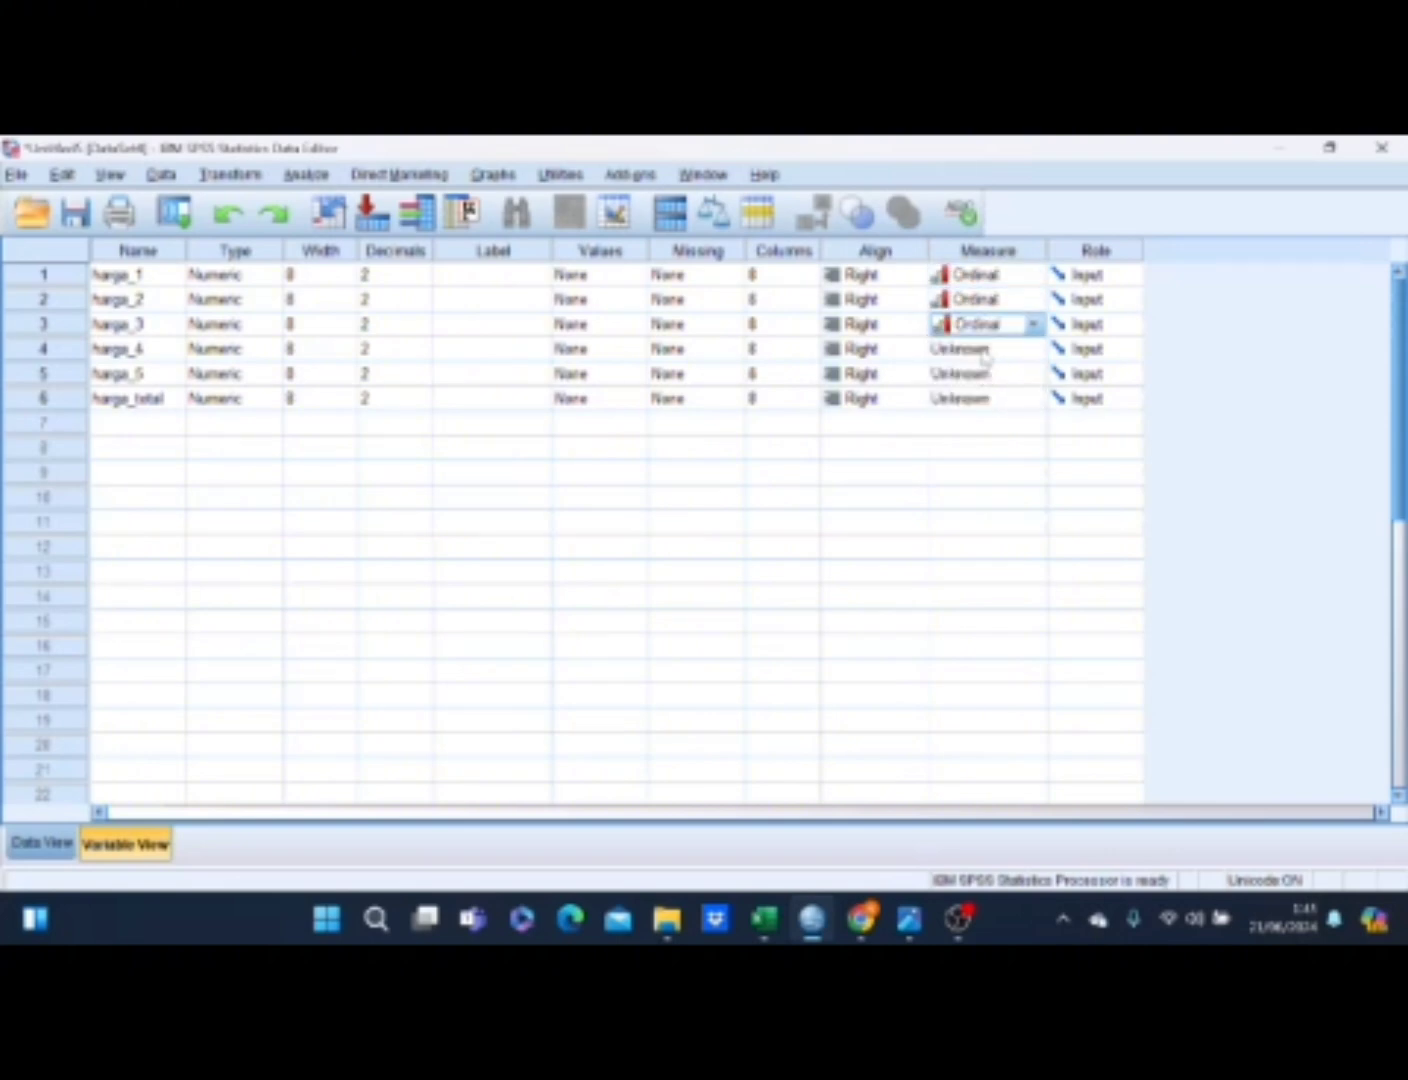
Step: Set the measurement level of harga_4, harga_5 and harga_total to Ordinal and return to the data values
{"action": "mouse_move", "coordinate": [981, 356]}
{"action": "left_mouse_down"}
{"action": "mouse_move", "coordinate": [974, 387]}
{"action": "mouse_move", "coordinate": [973, 360]}
{"action": "left_mouse_up"}
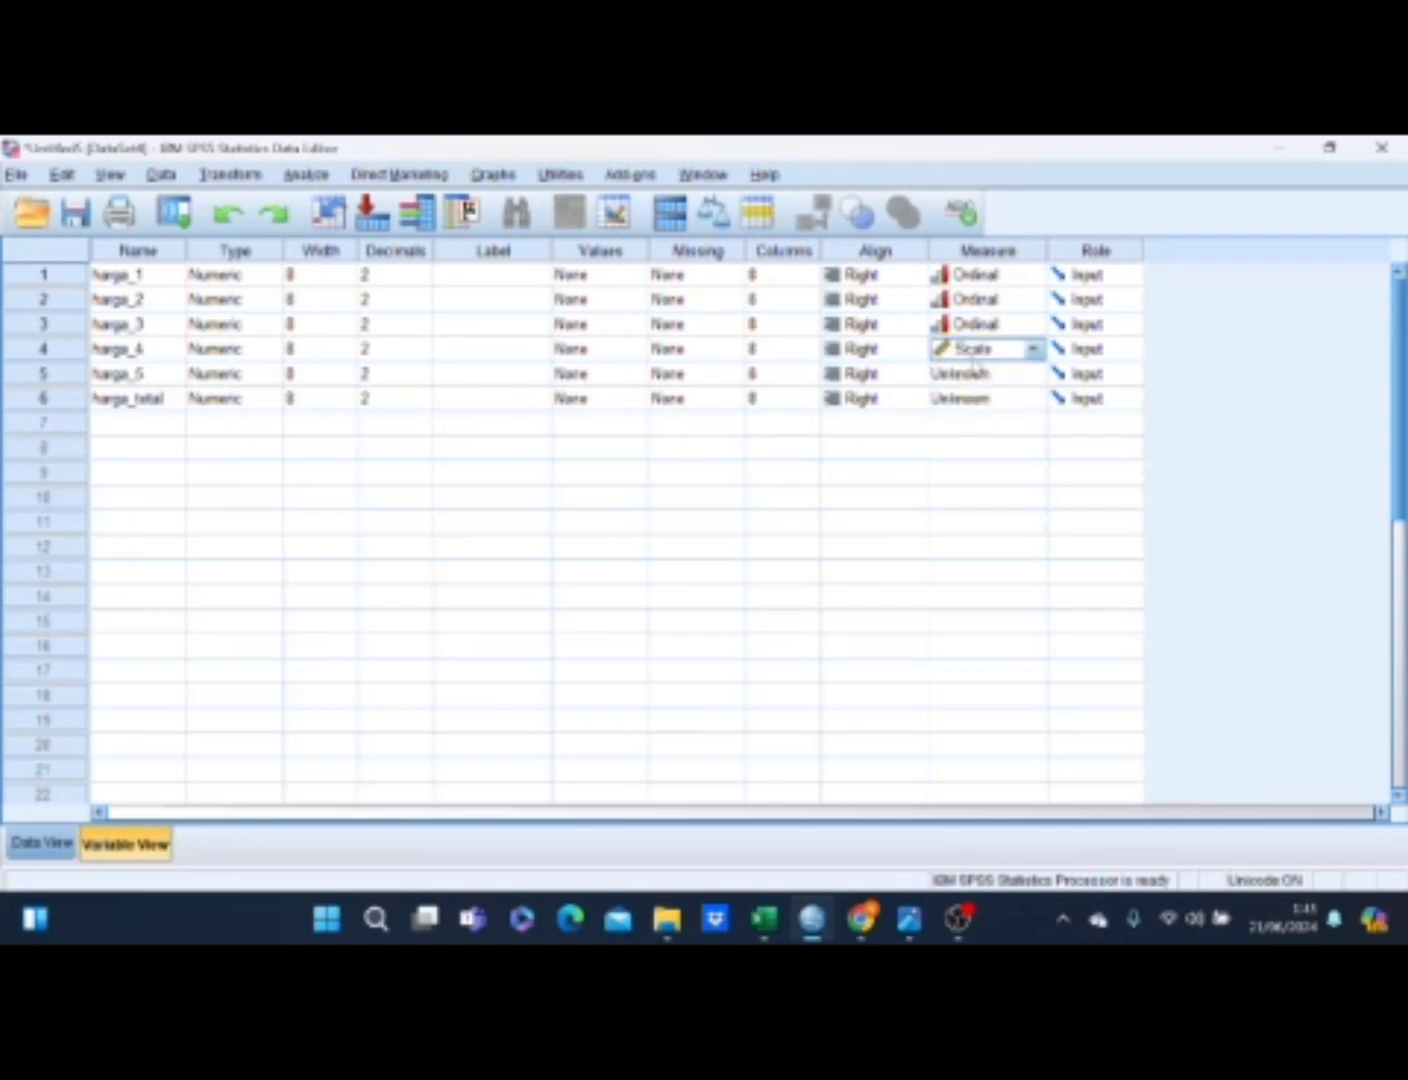
{"action": "left_click", "coordinate": [975, 352]}
{"action": "left_click", "coordinate": [970, 397]}
{"action": "left_click", "coordinate": [975, 374]}
{"action": "left_click", "coordinate": [975, 397]}
{"action": "mouse_move", "coordinate": [977, 380]}
{"action": "left_mouse_down"}
{"action": "mouse_move", "coordinate": [980, 402]}
{"action": "mouse_move", "coordinate": [974, 380]}
{"action": "left_mouse_up"}
{"action": "left_click", "coordinate": [972, 380]}
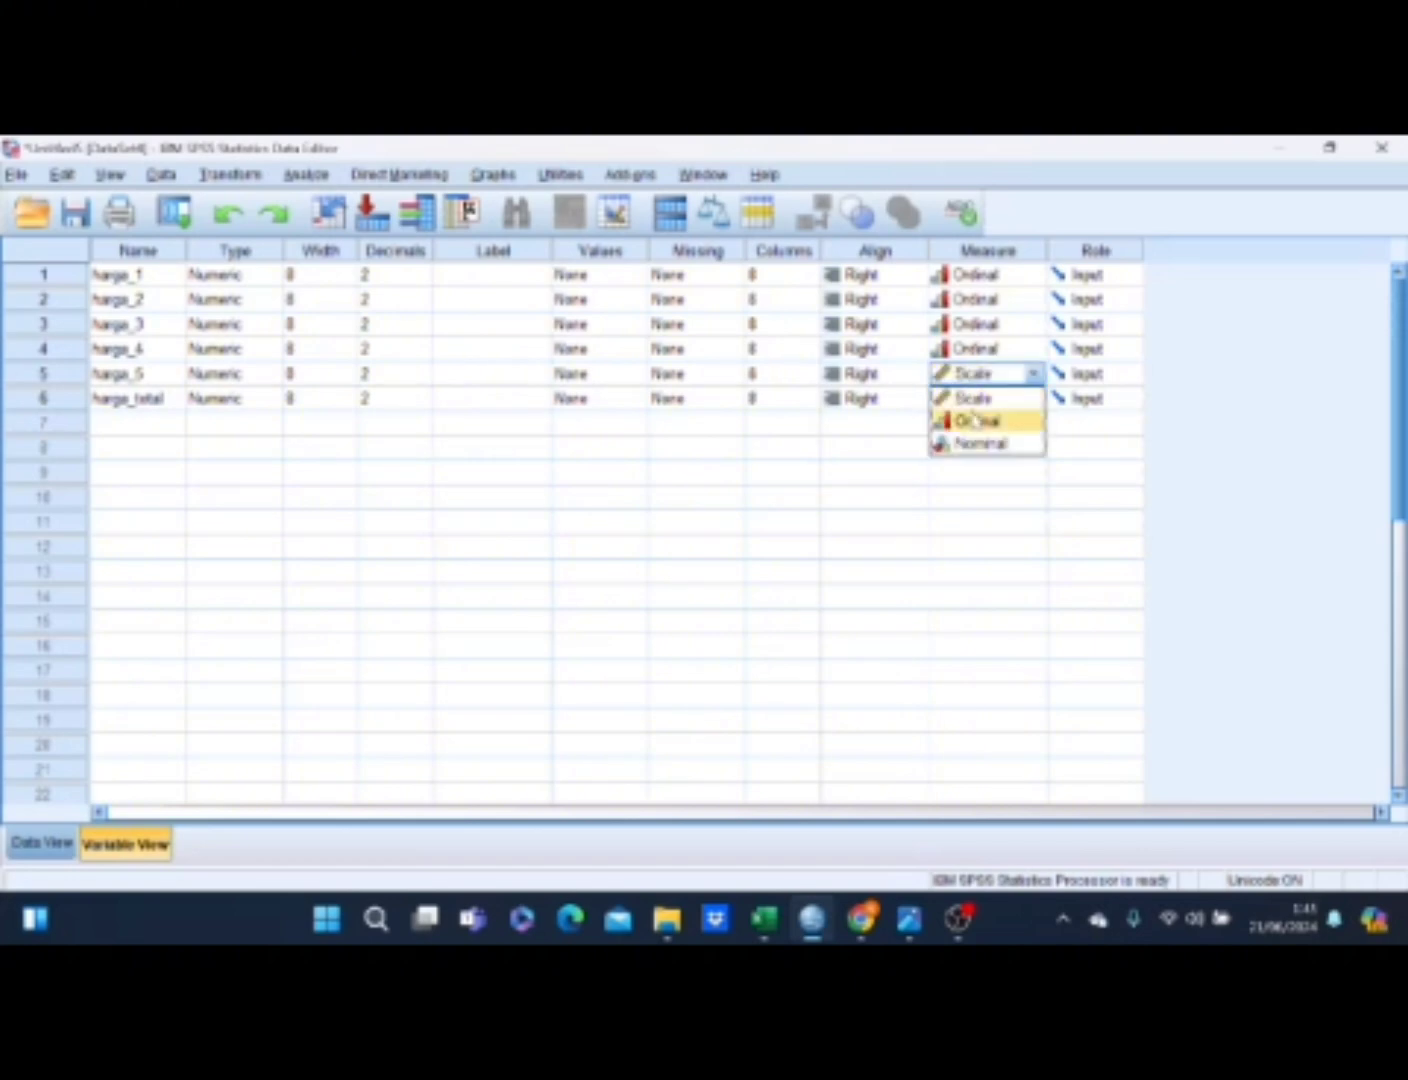
{"action": "left_click", "coordinate": [975, 421]}
{"action": "left_click", "coordinate": [973, 401]}
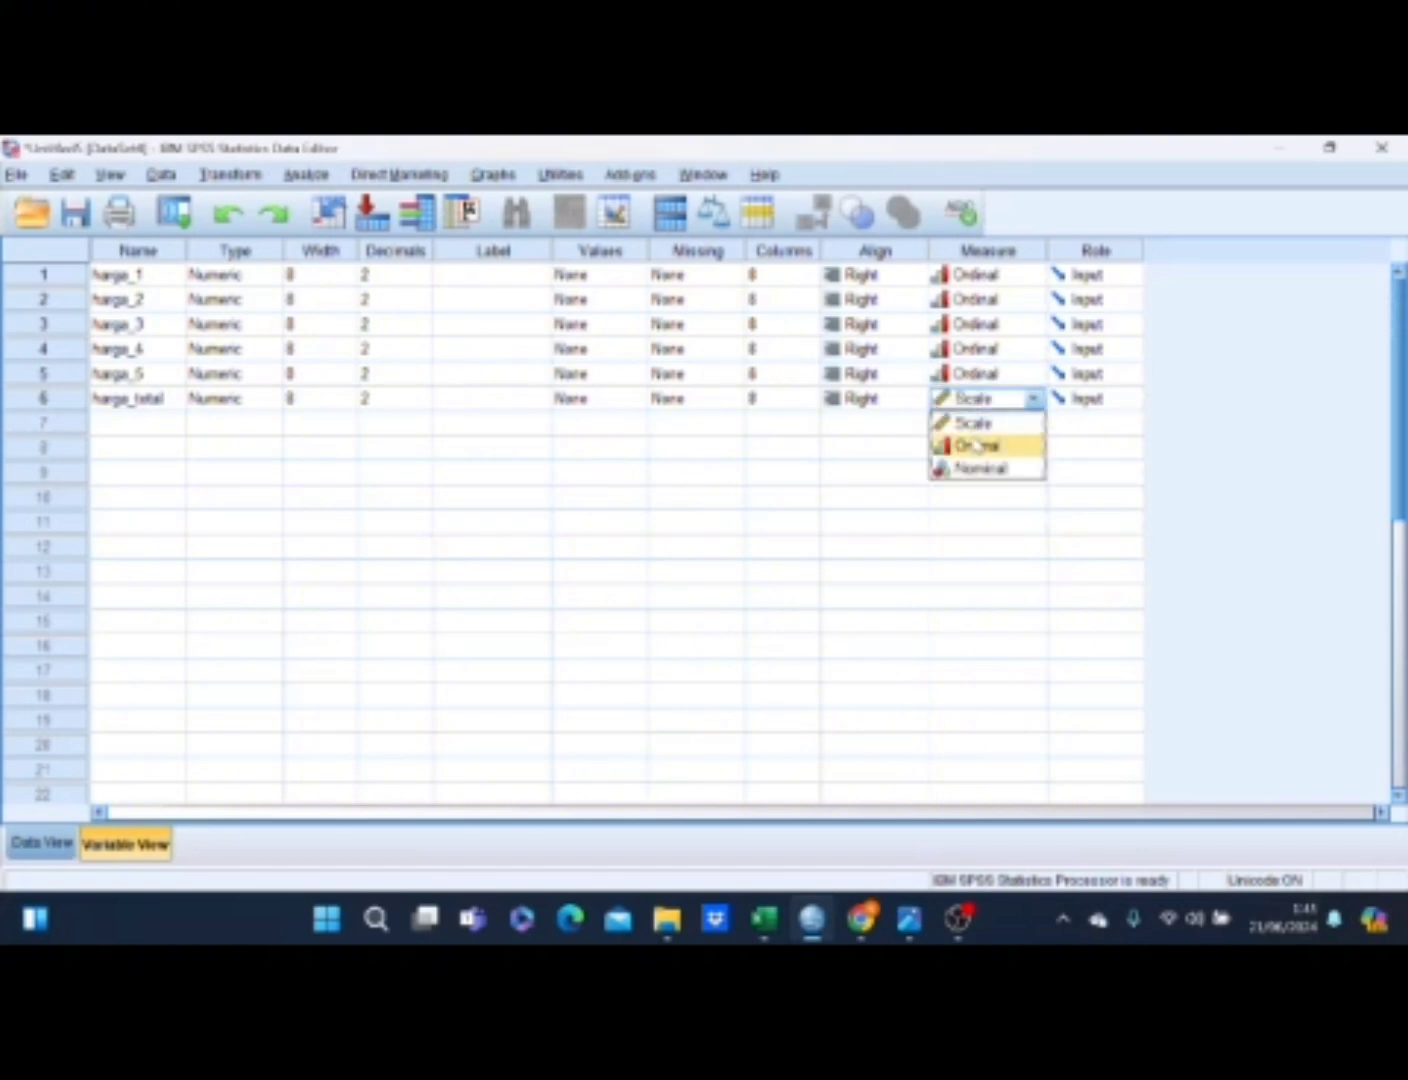
{"action": "left_click", "coordinate": [976, 446]}
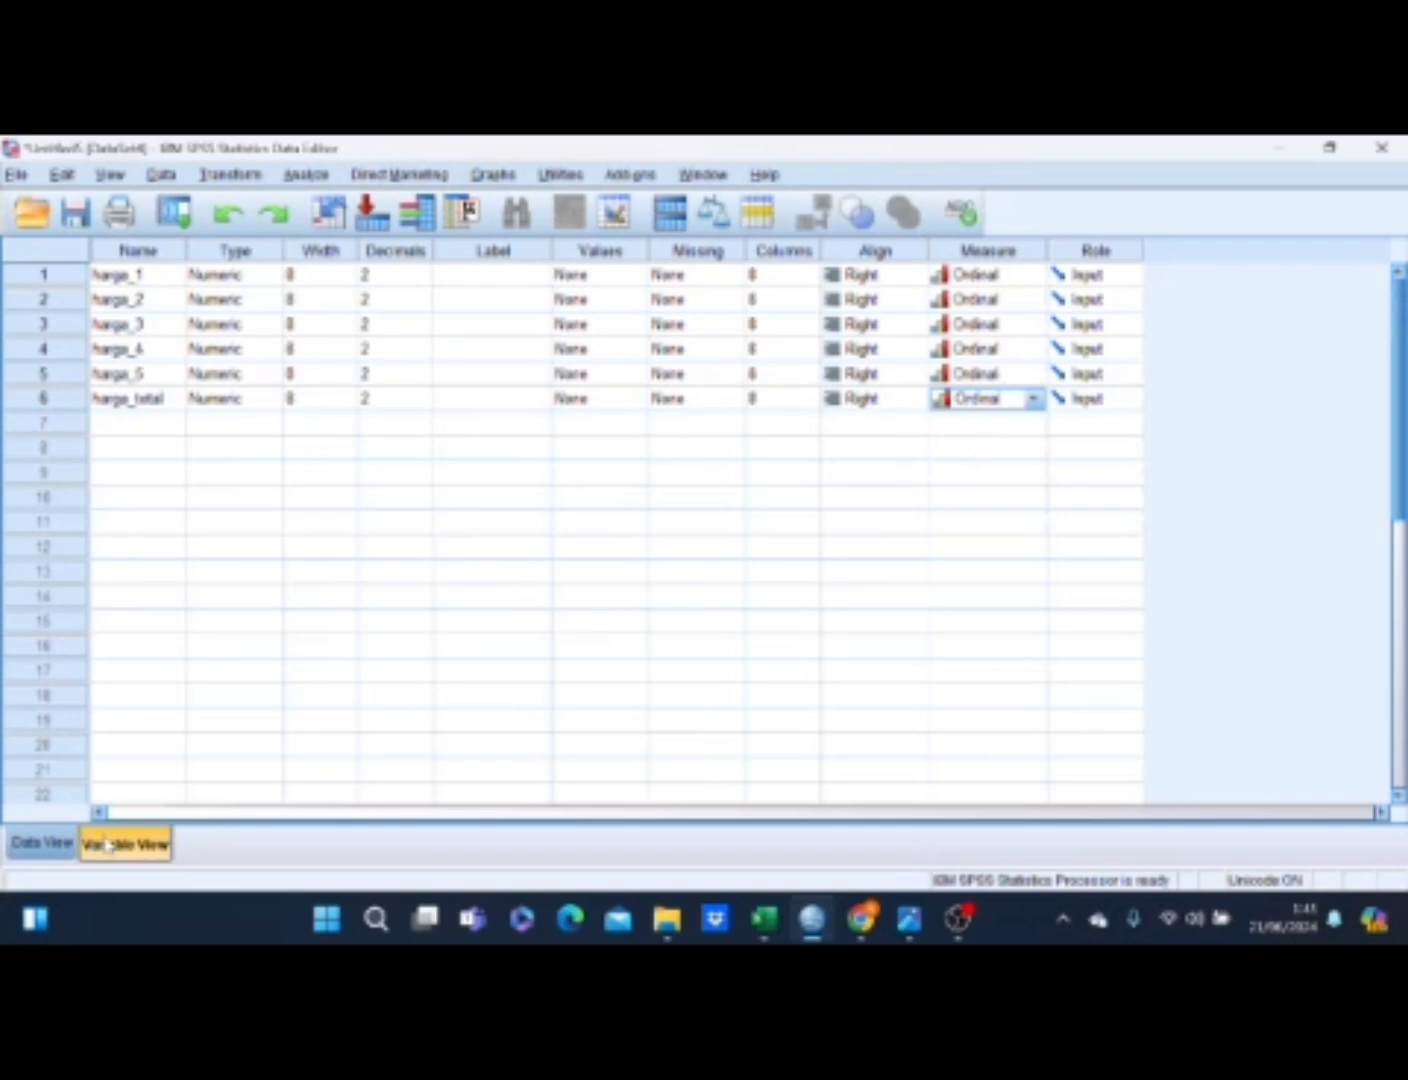
{"action": "left_click", "coordinate": [62, 845]}
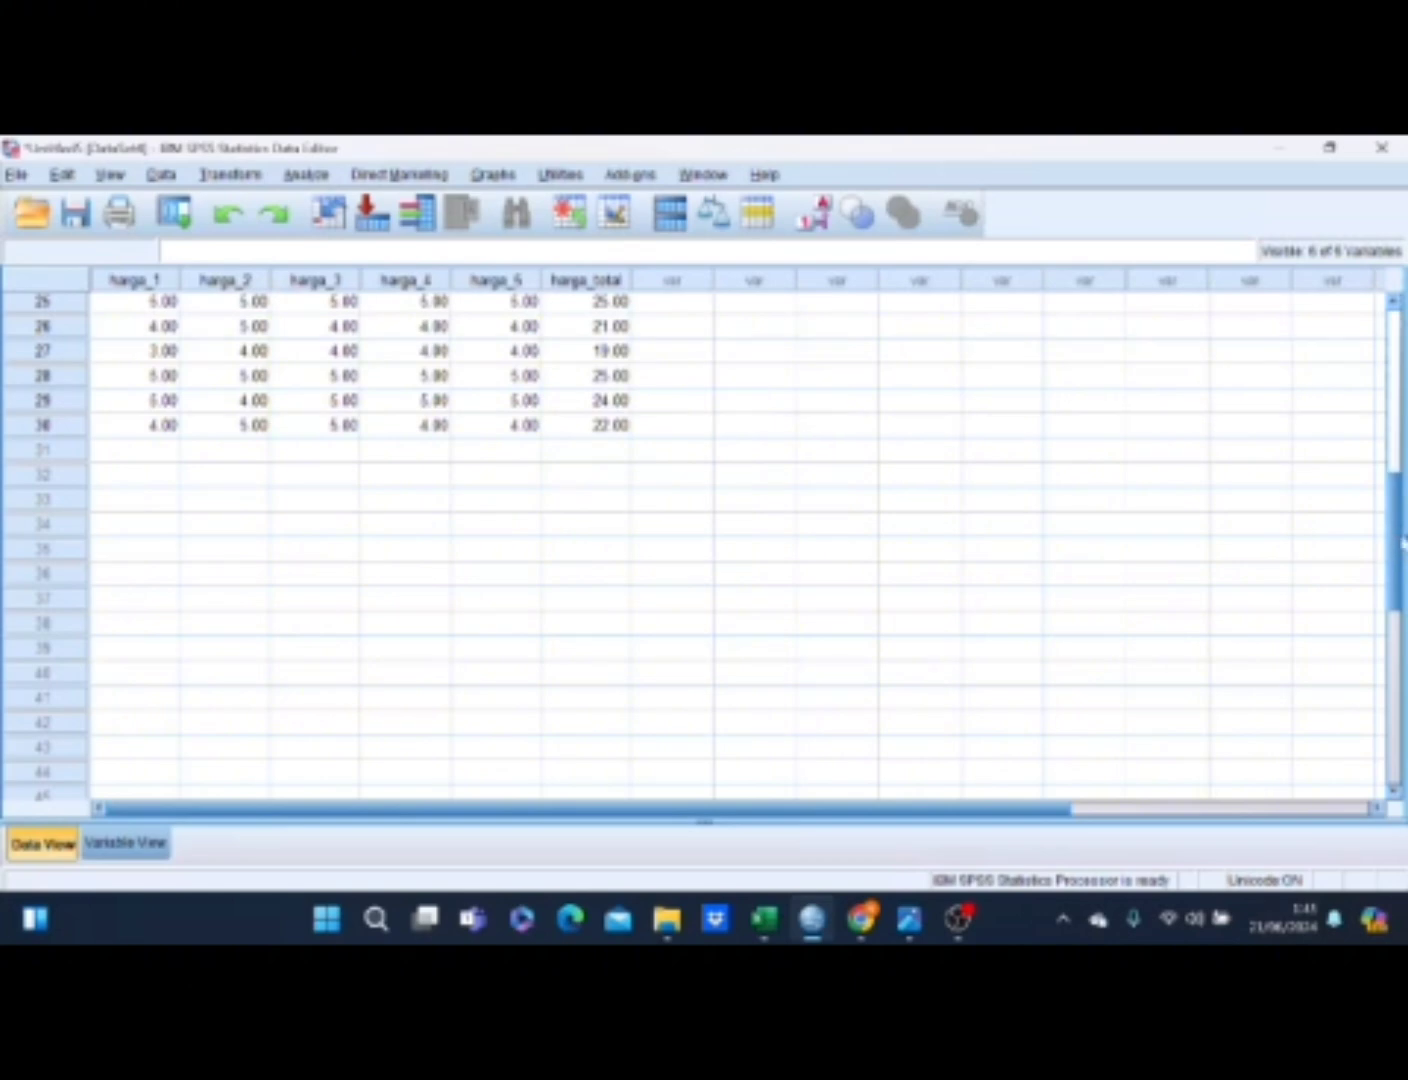
Step: Open a Bivariate Correlations analysis and add harga_1 to harga_5 and harga_total as its variables
{"action": "left_click_drag", "start_coordinate": [1398, 543], "coordinate": [1373, 377]}
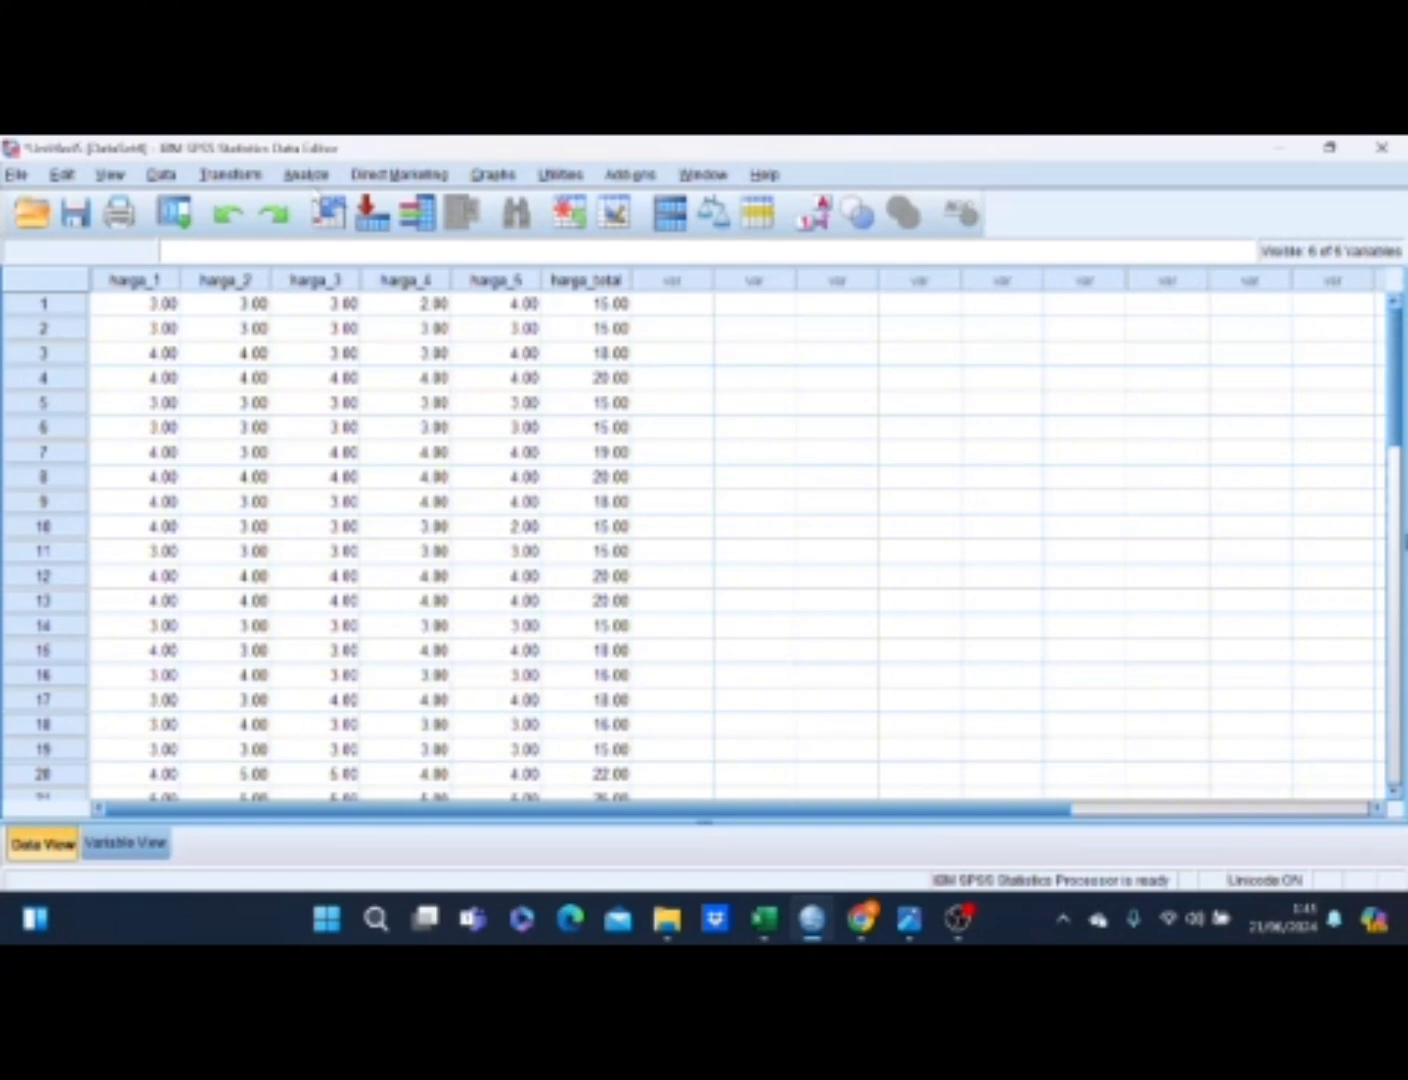
{"action": "left_click", "coordinate": [305, 176]}
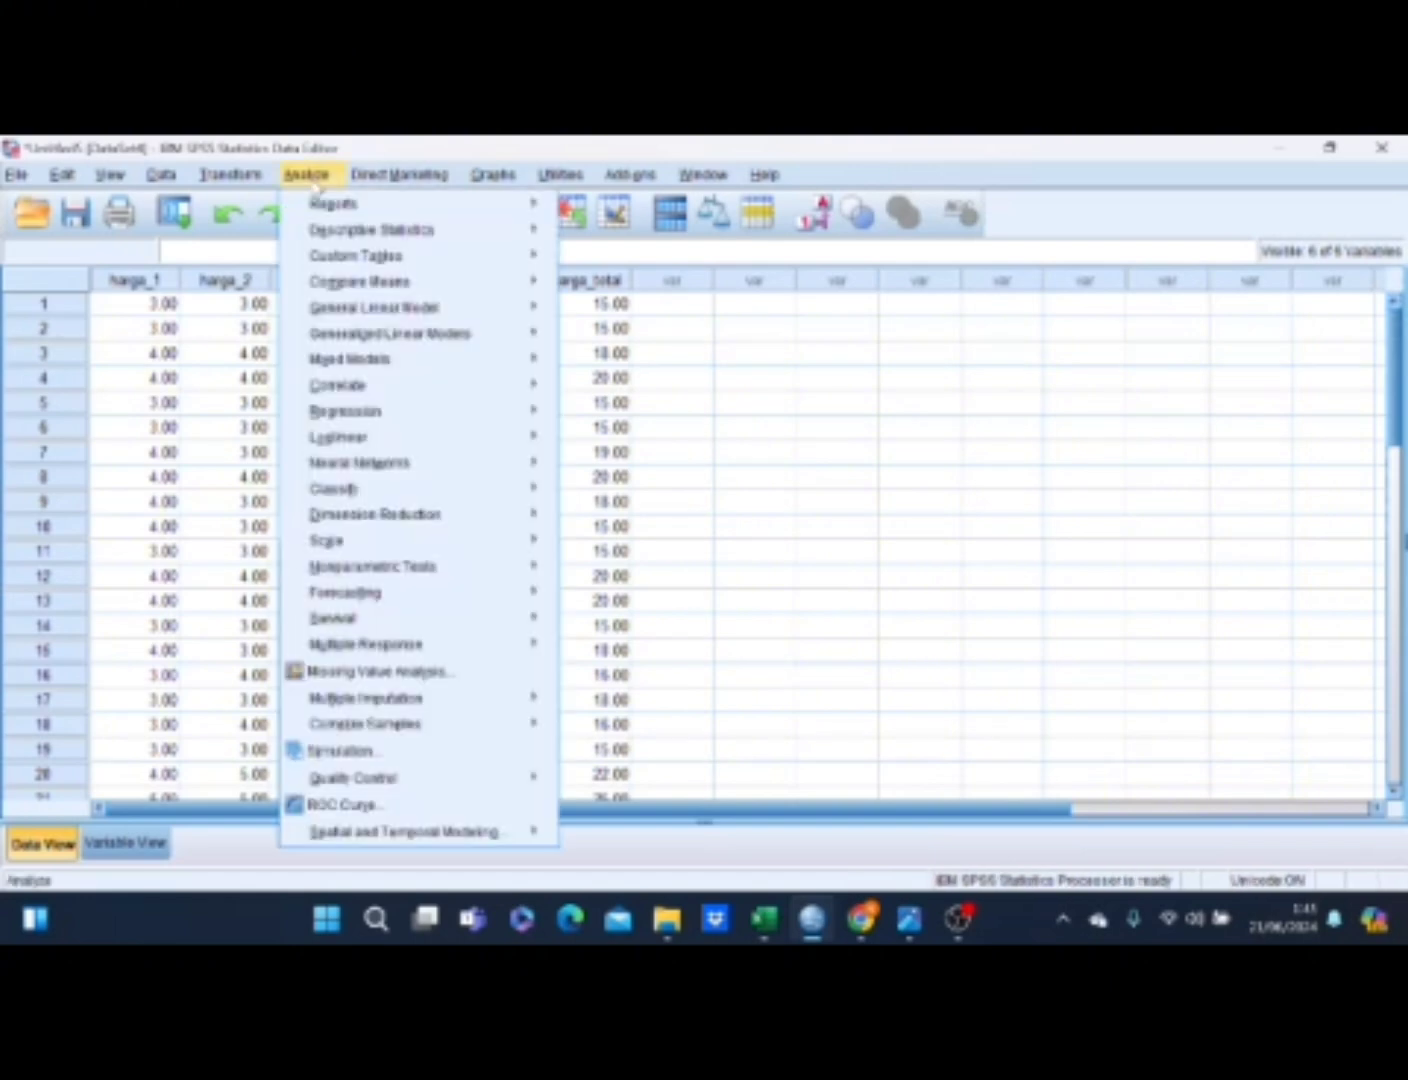
{"action": "left_click", "coordinate": [305, 176]}
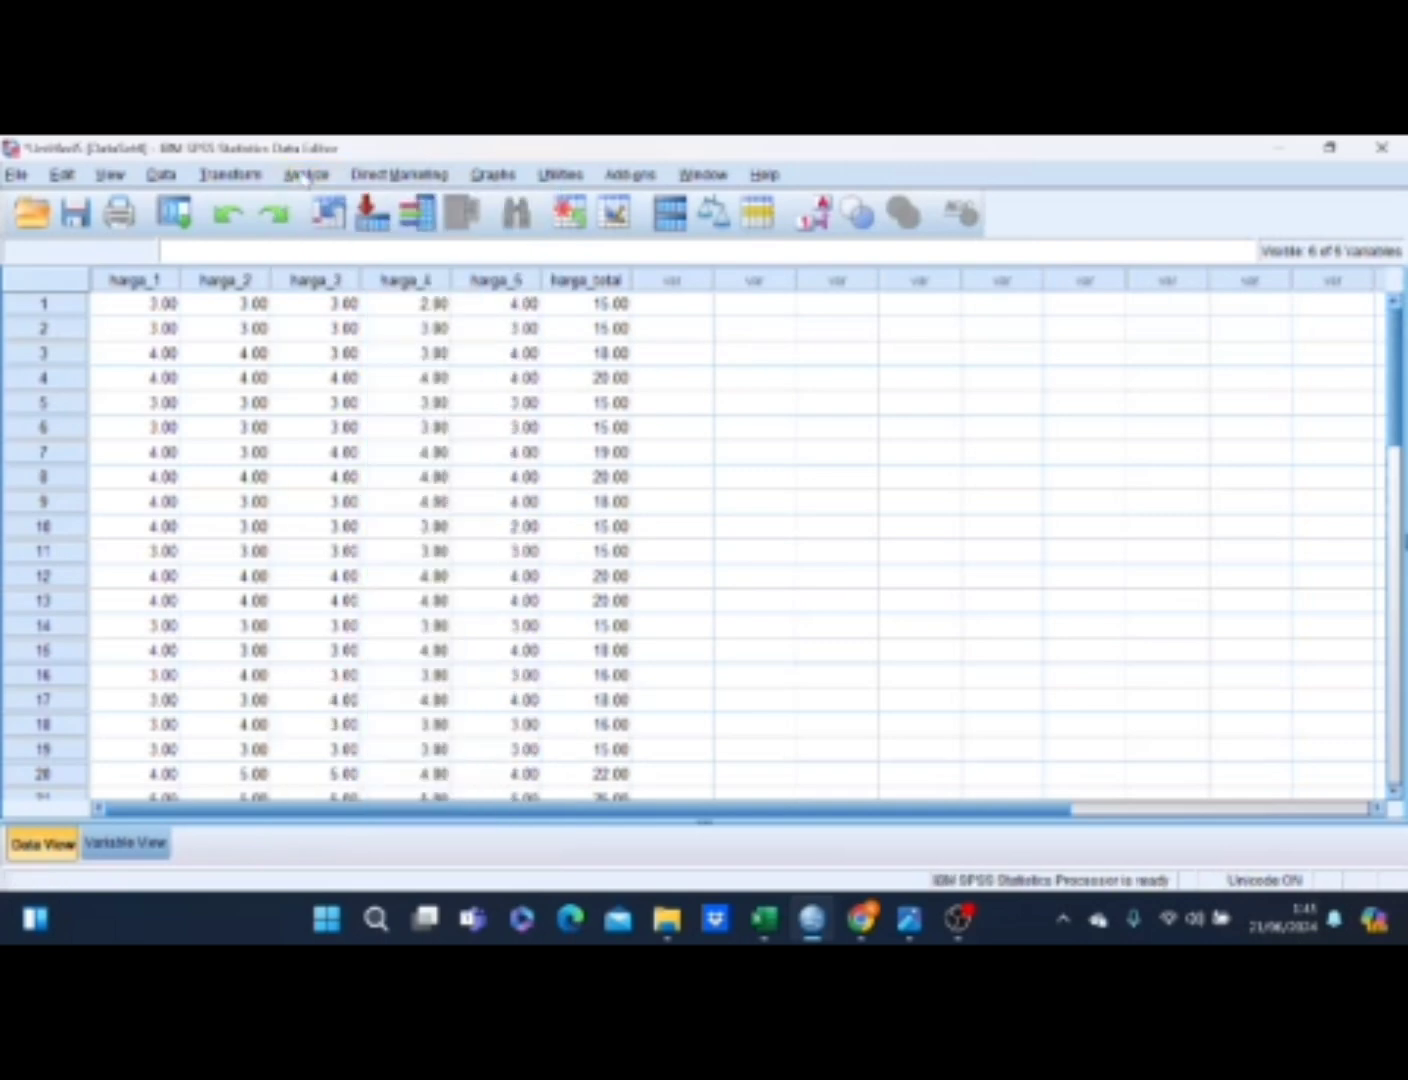
{"action": "left_click", "coordinate": [305, 176]}
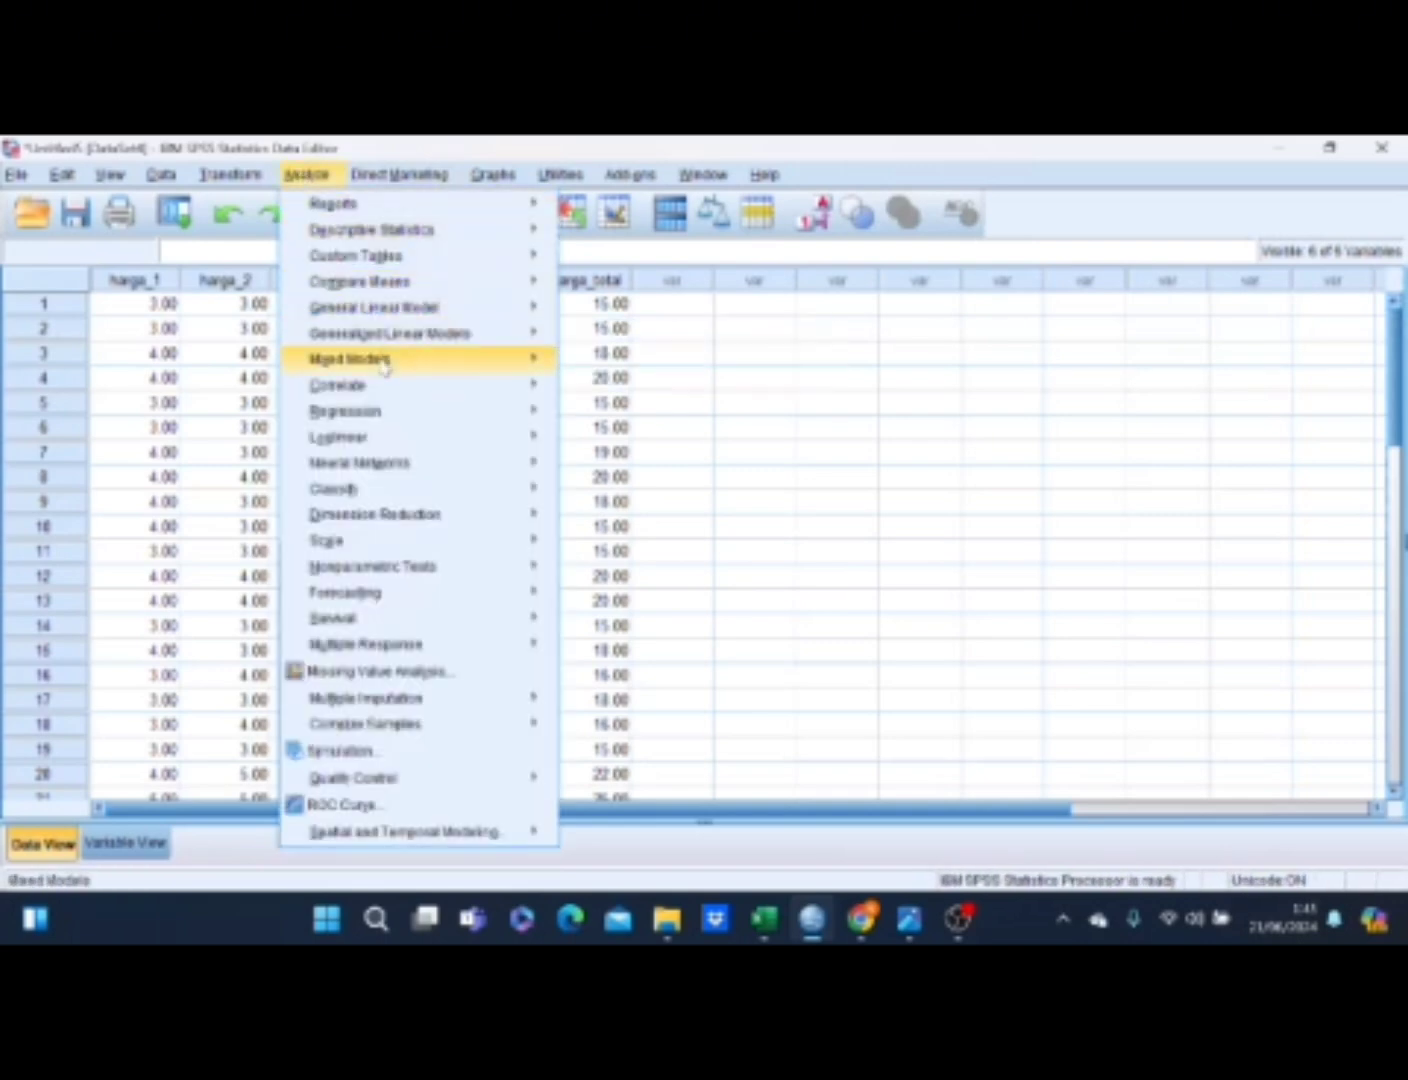
{"action": "mouse_move", "coordinate": [385, 390]}
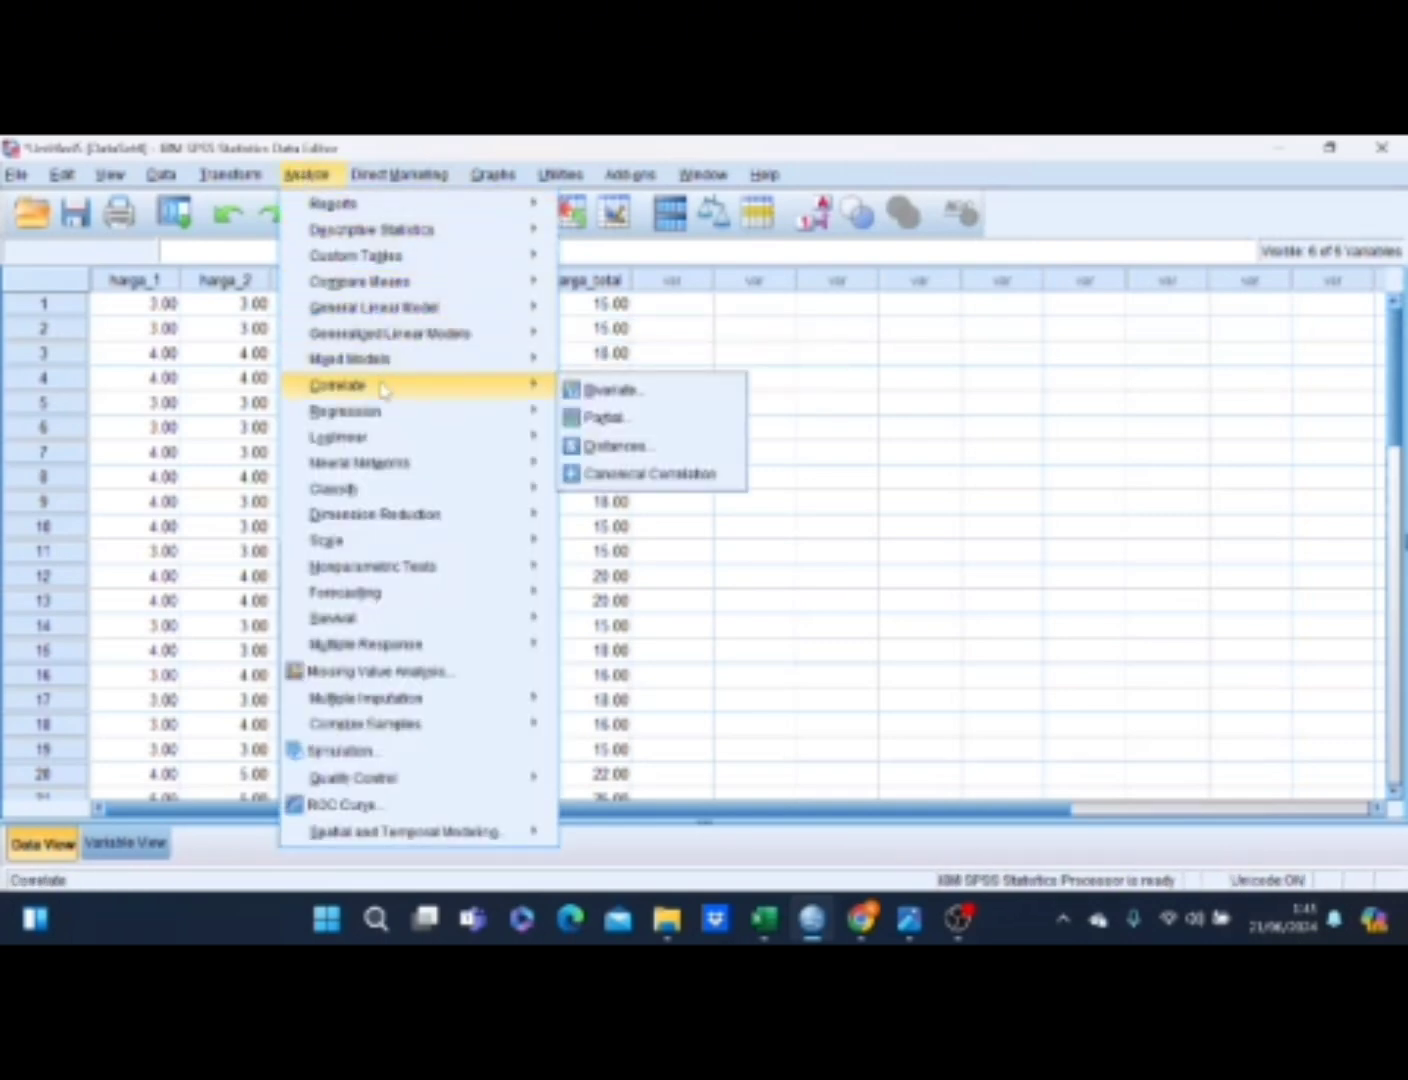
{"action": "left_click", "coordinate": [604, 392]}
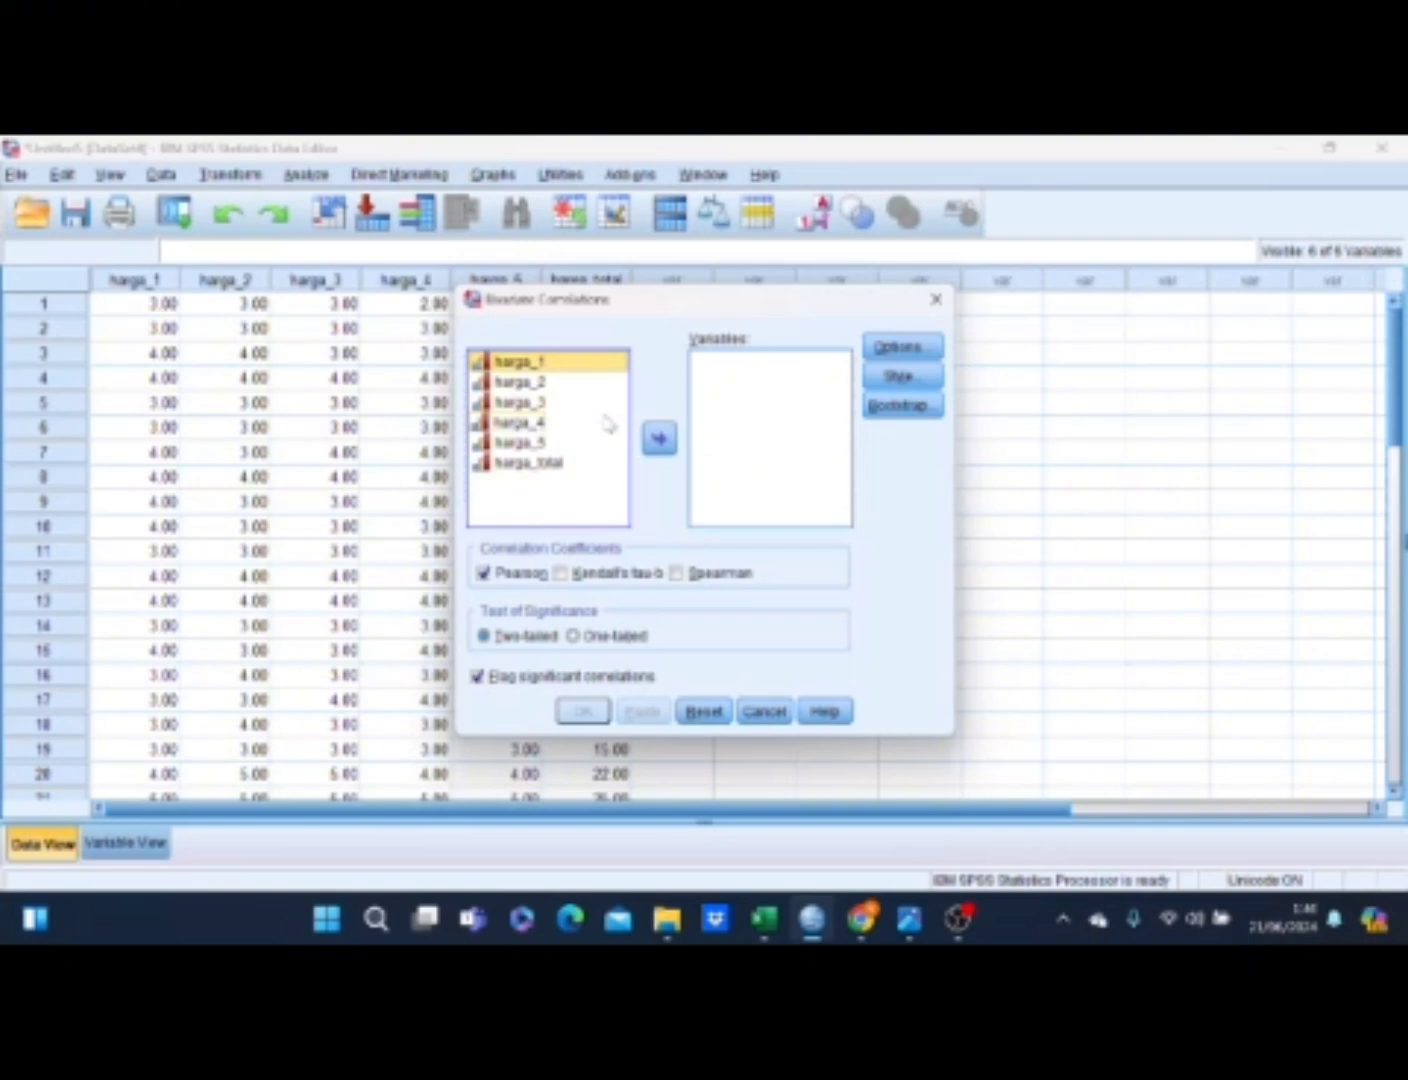
{"action": "key", "text": "ctrl+a"}
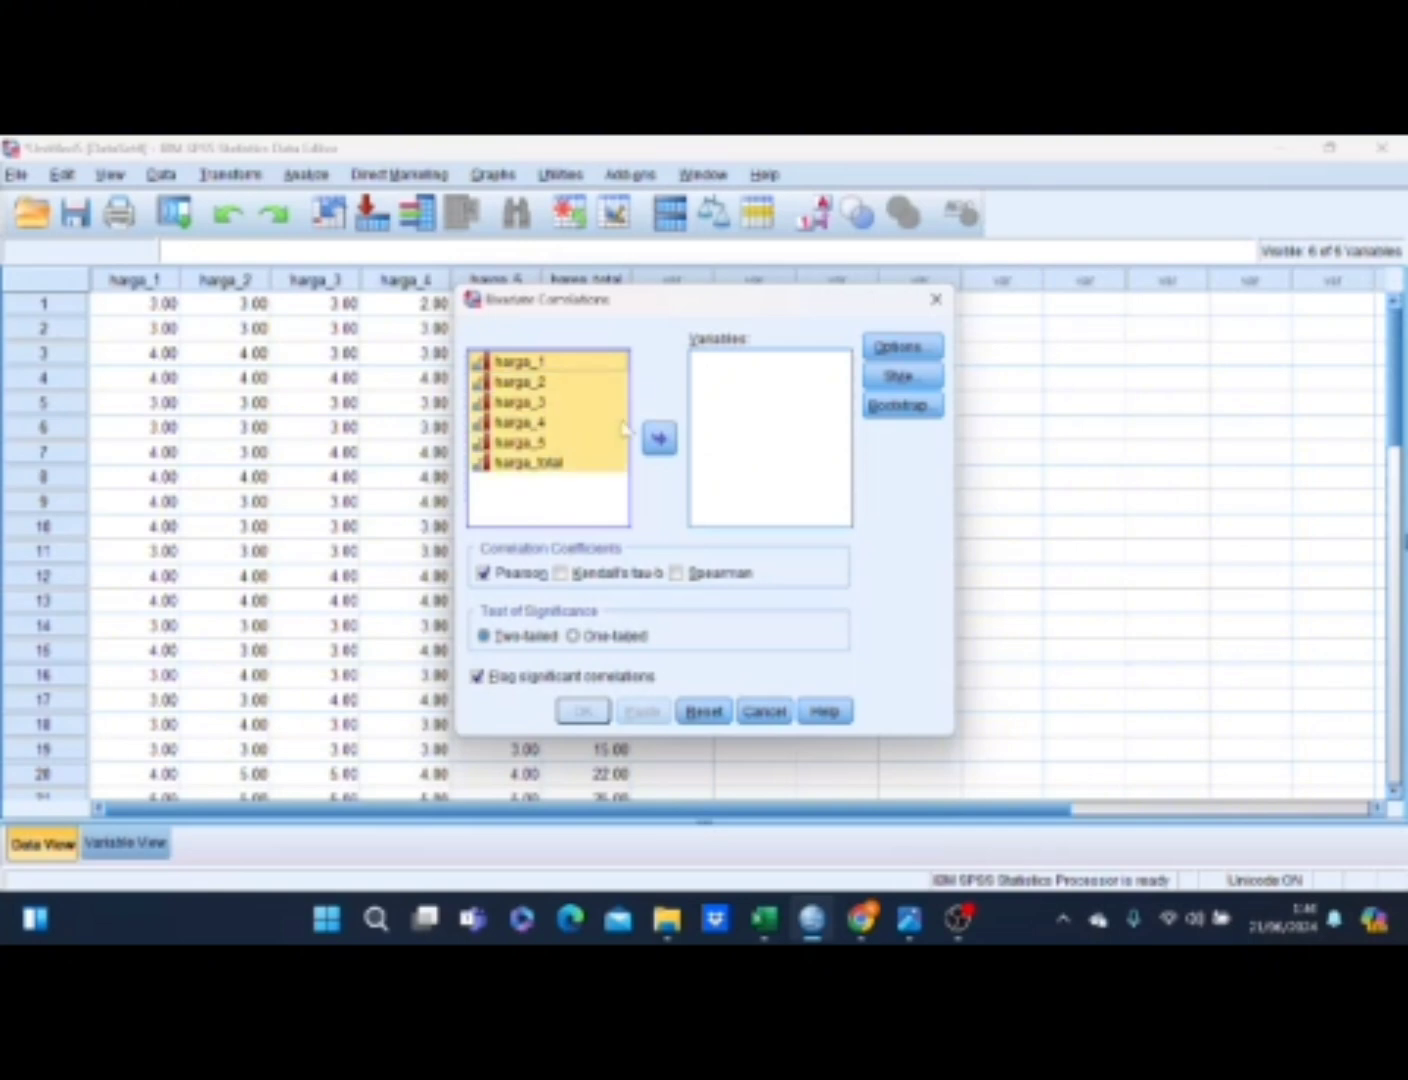
{"action": "left_click", "coordinate": [658, 441]}
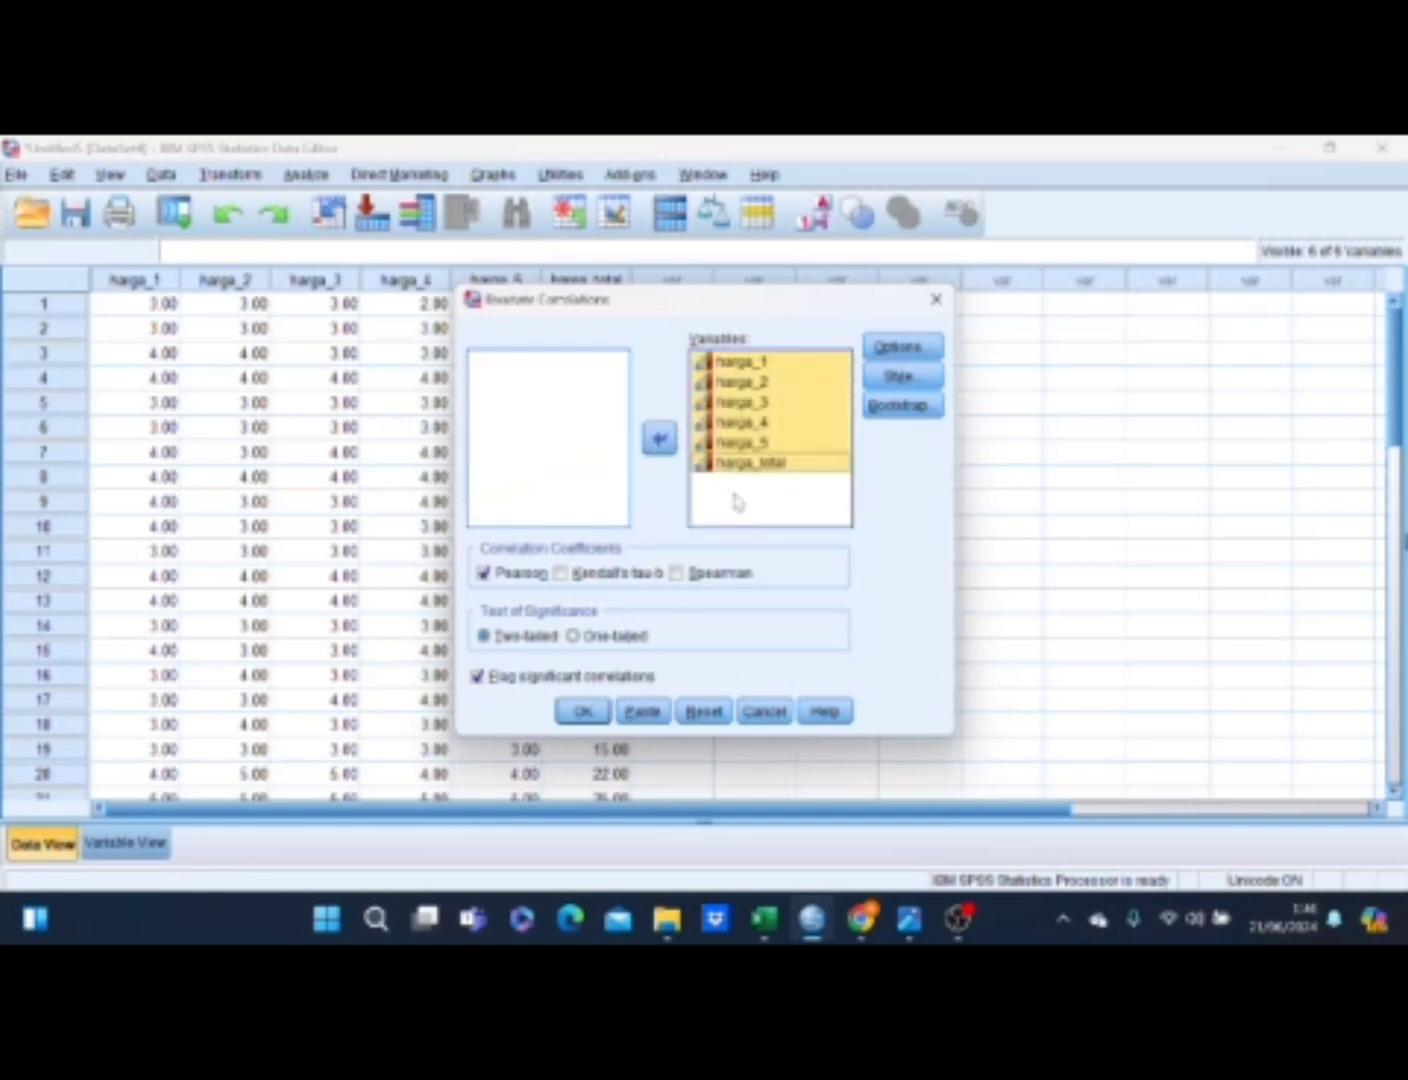
Step: Review the correlation options, table style and bootstrap settings without changes, and run the two-tailed Pearson correlation with significant correlations flagged
{"action": "left_click", "coordinate": [900, 348]}
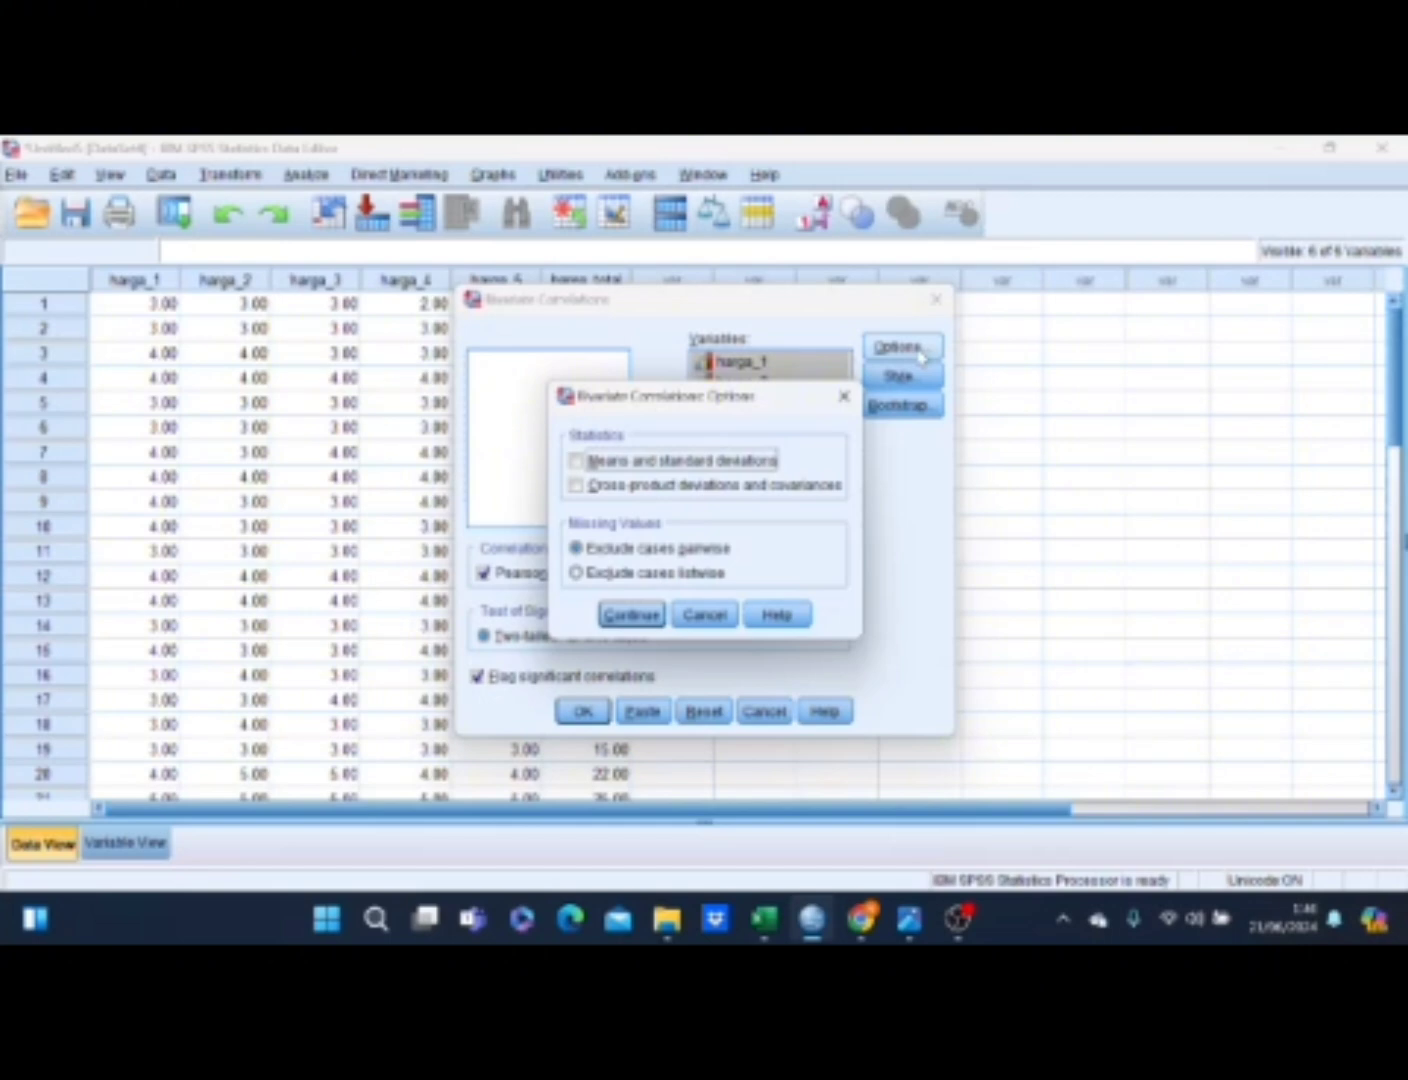
{"action": "left_click", "coordinate": [640, 614]}
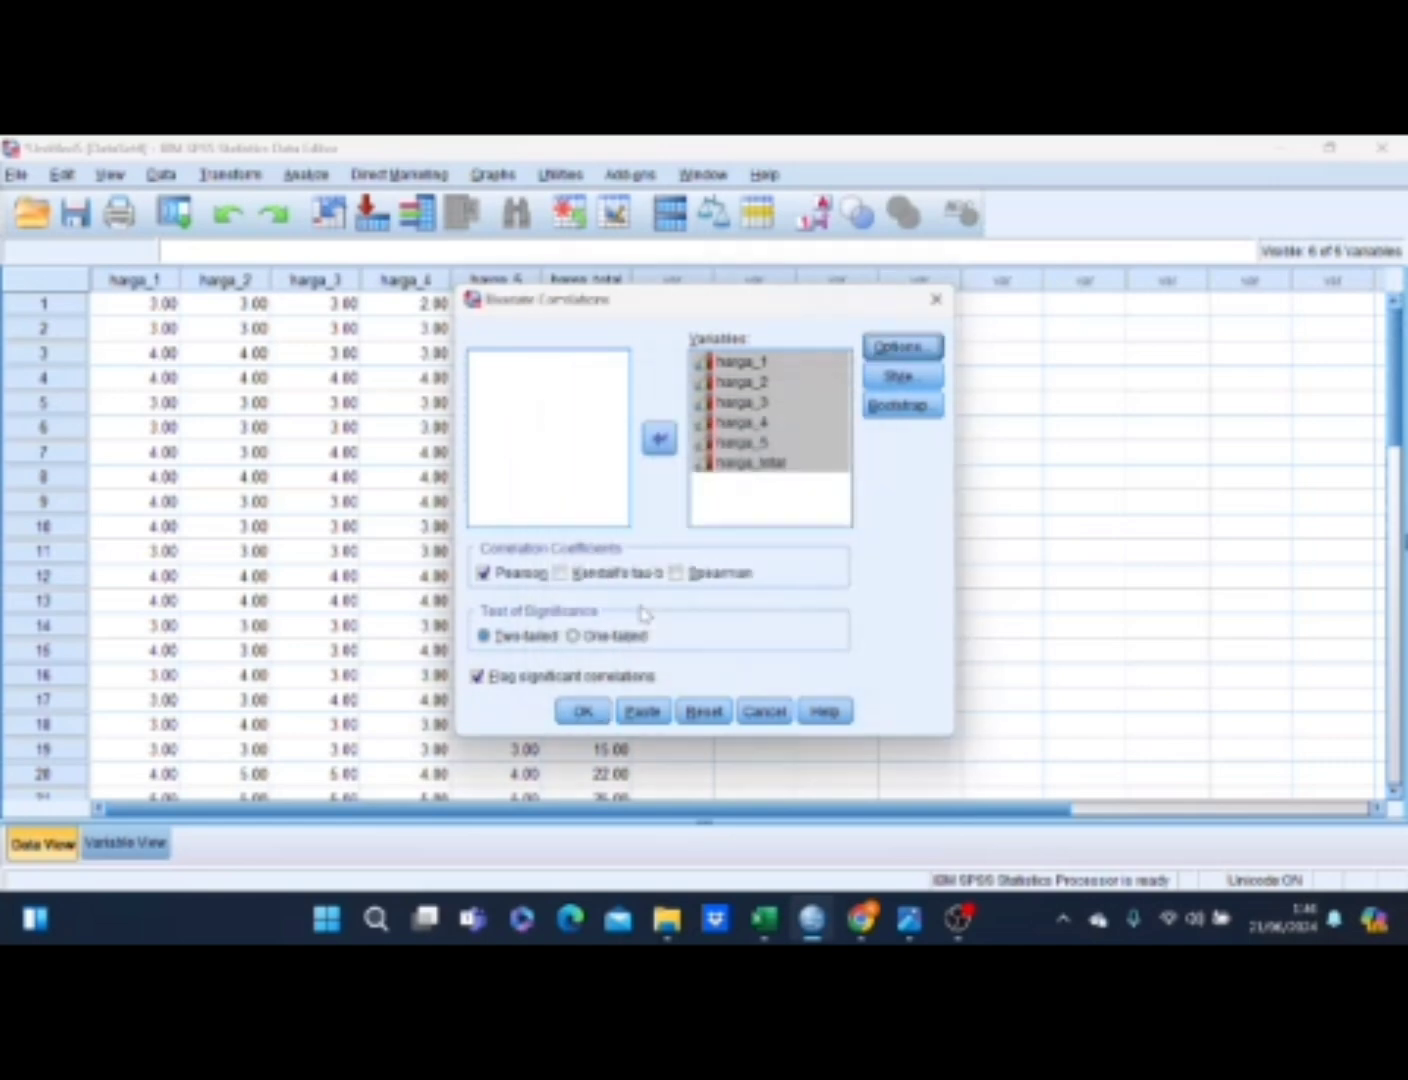
{"action": "left_click", "coordinate": [902, 377]}
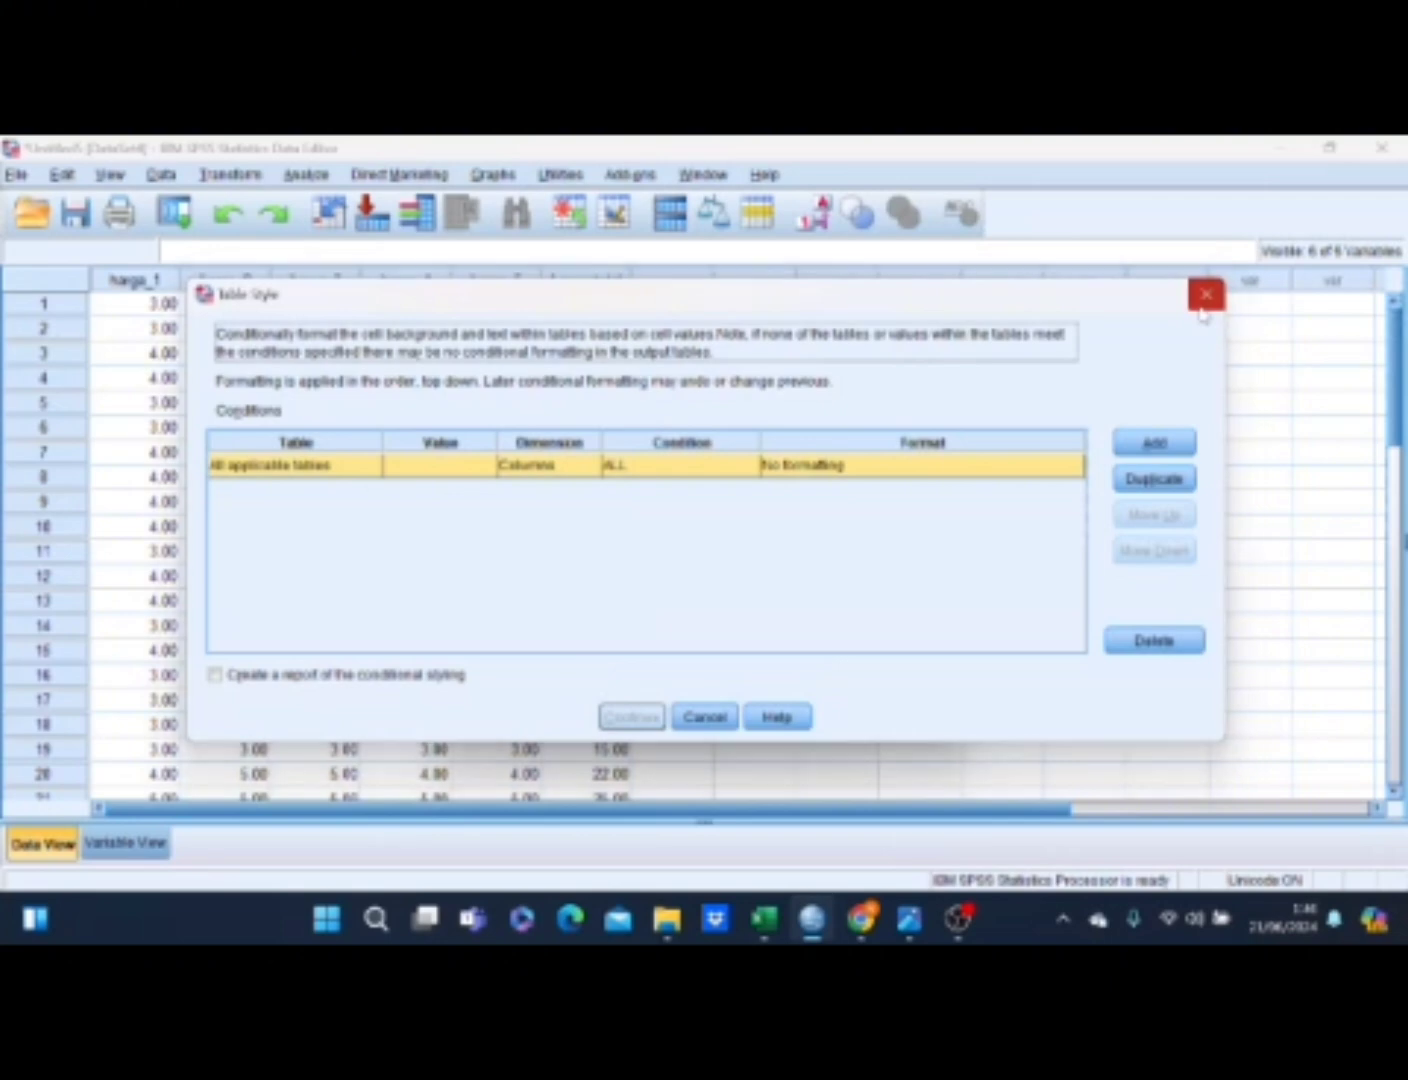
{"action": "left_click", "coordinate": [1204, 300]}
{"action": "left_click", "coordinate": [932, 405]}
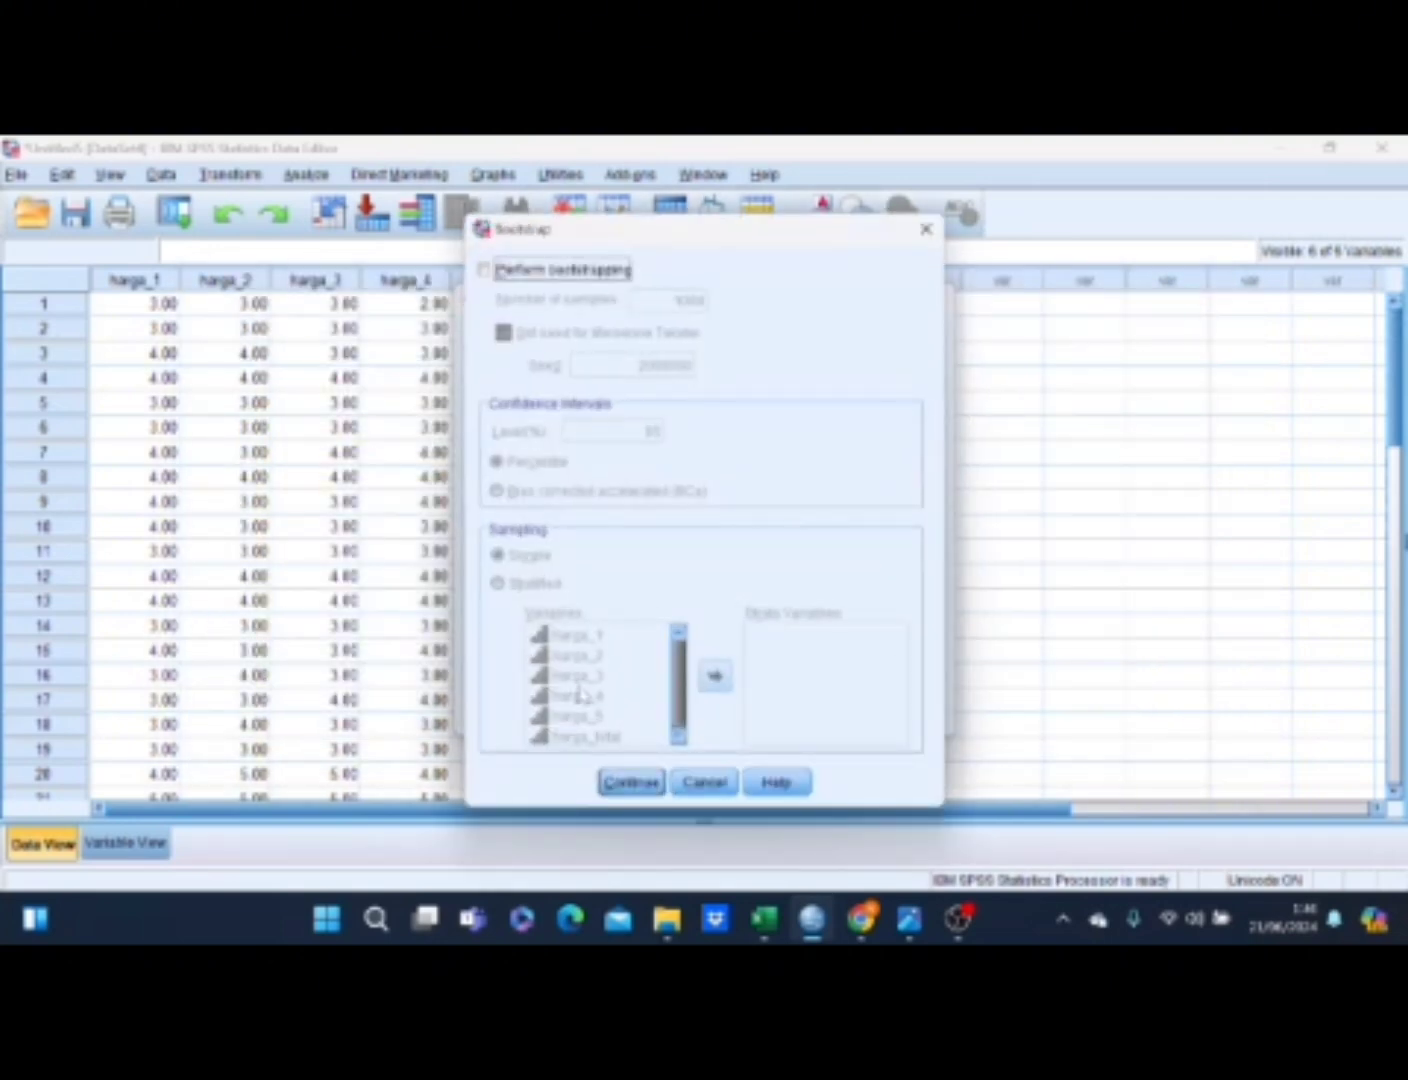
{"action": "left_click", "coordinate": [648, 785]}
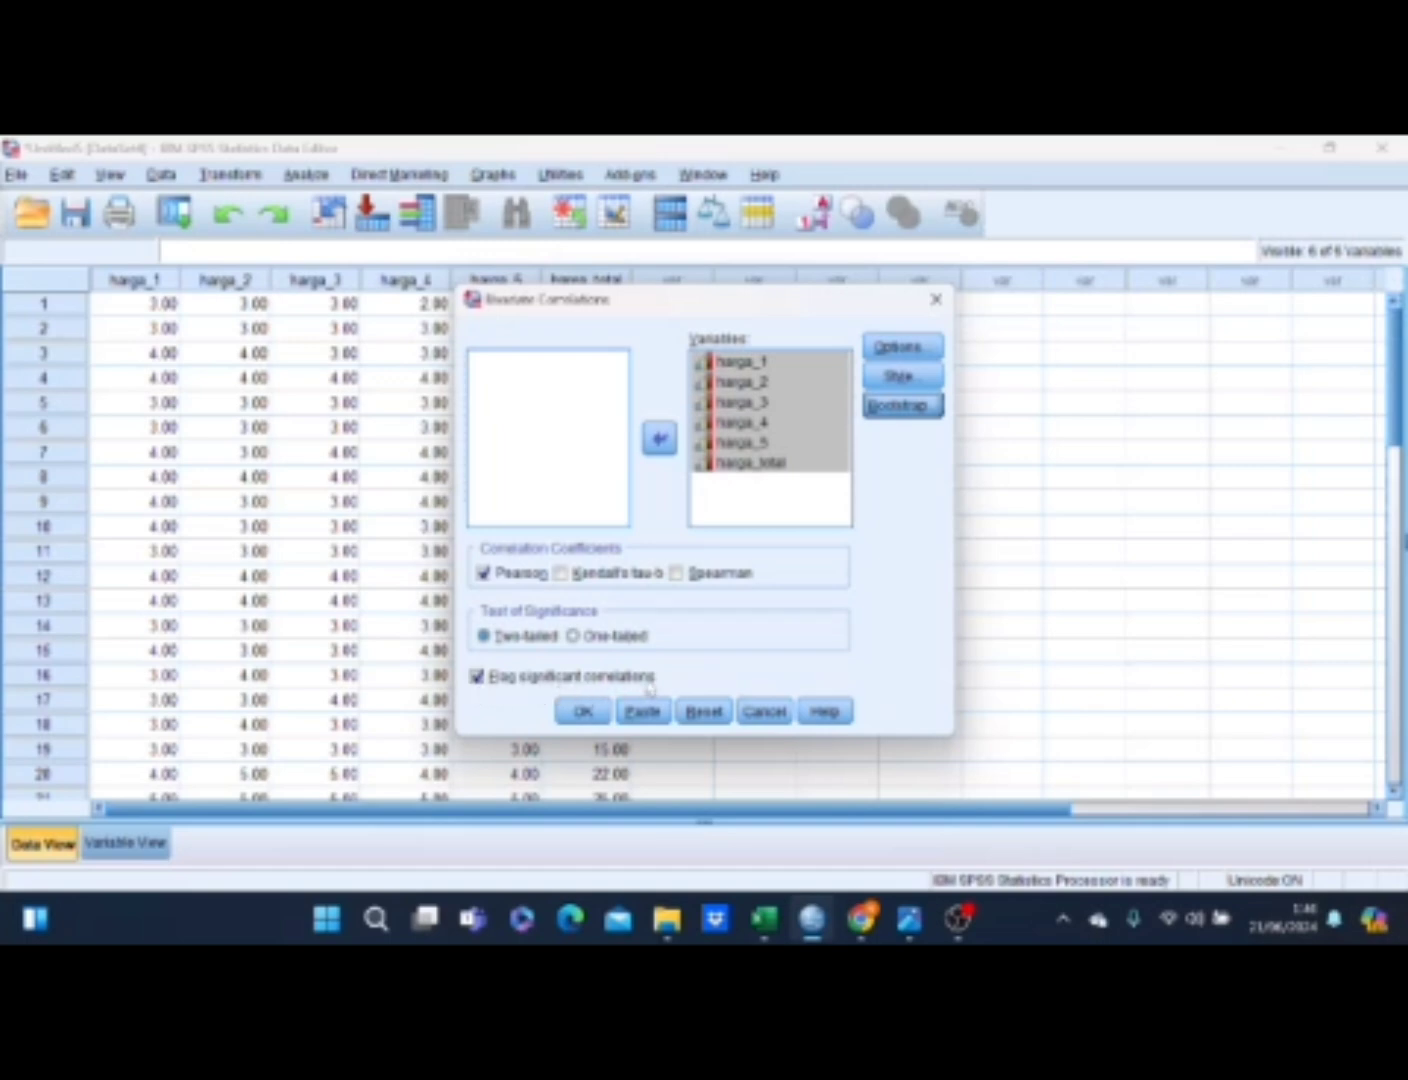
{"action": "left_click", "coordinate": [584, 711]}
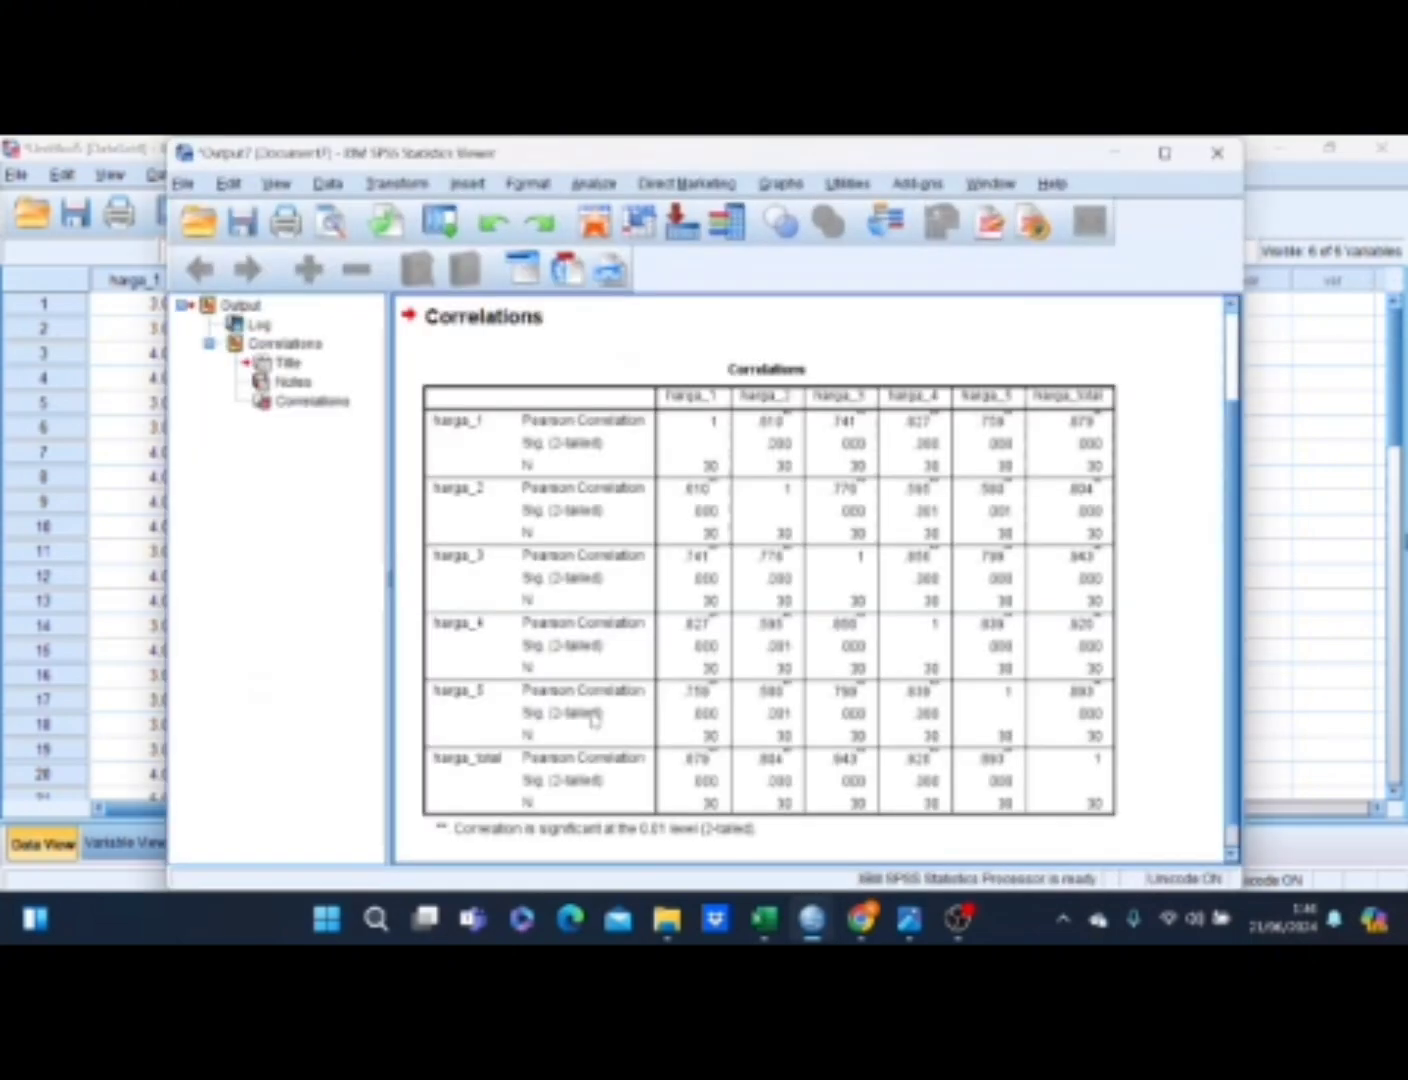
Step: Compare the Pearson correlations of the harga items in the output with the critical values in the "r" table image for validity tests
{"action": "left_click", "coordinate": [594, 718]}
{"action": "mouse_move", "coordinate": [1233, 434]}
{"action": "left_mouse_down"}
{"action": "mouse_move", "coordinate": [1237, 466]}
{"action": "mouse_move", "coordinate": [1243, 430]}
{"action": "left_mouse_up"}
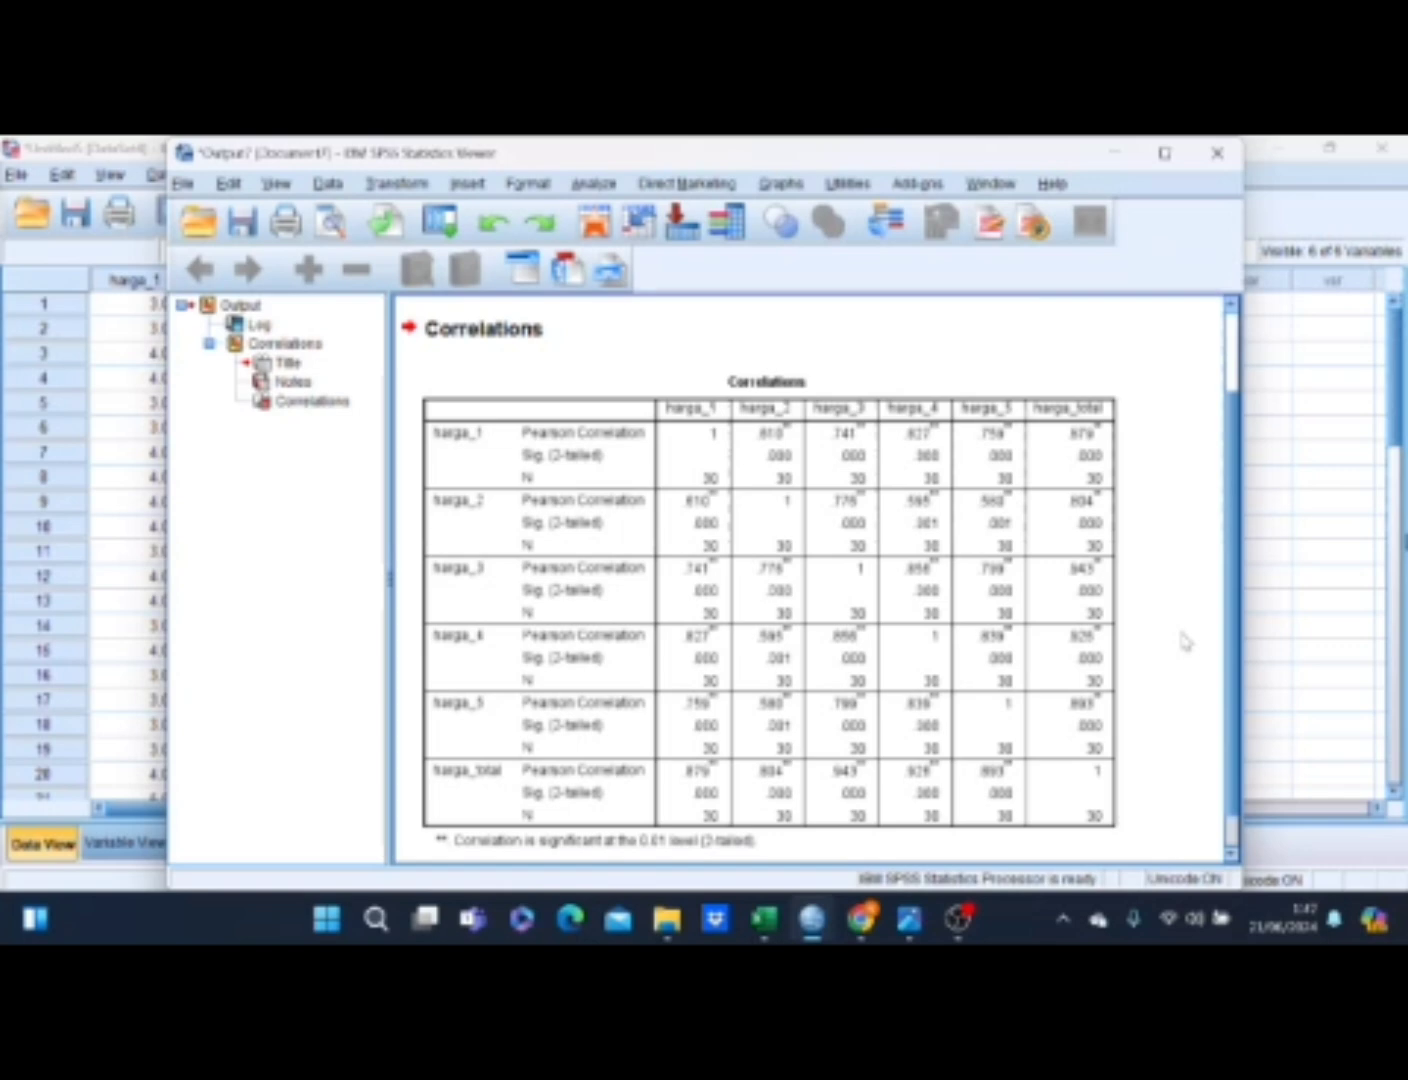
{"action": "mouse_move", "coordinate": [909, 920]}
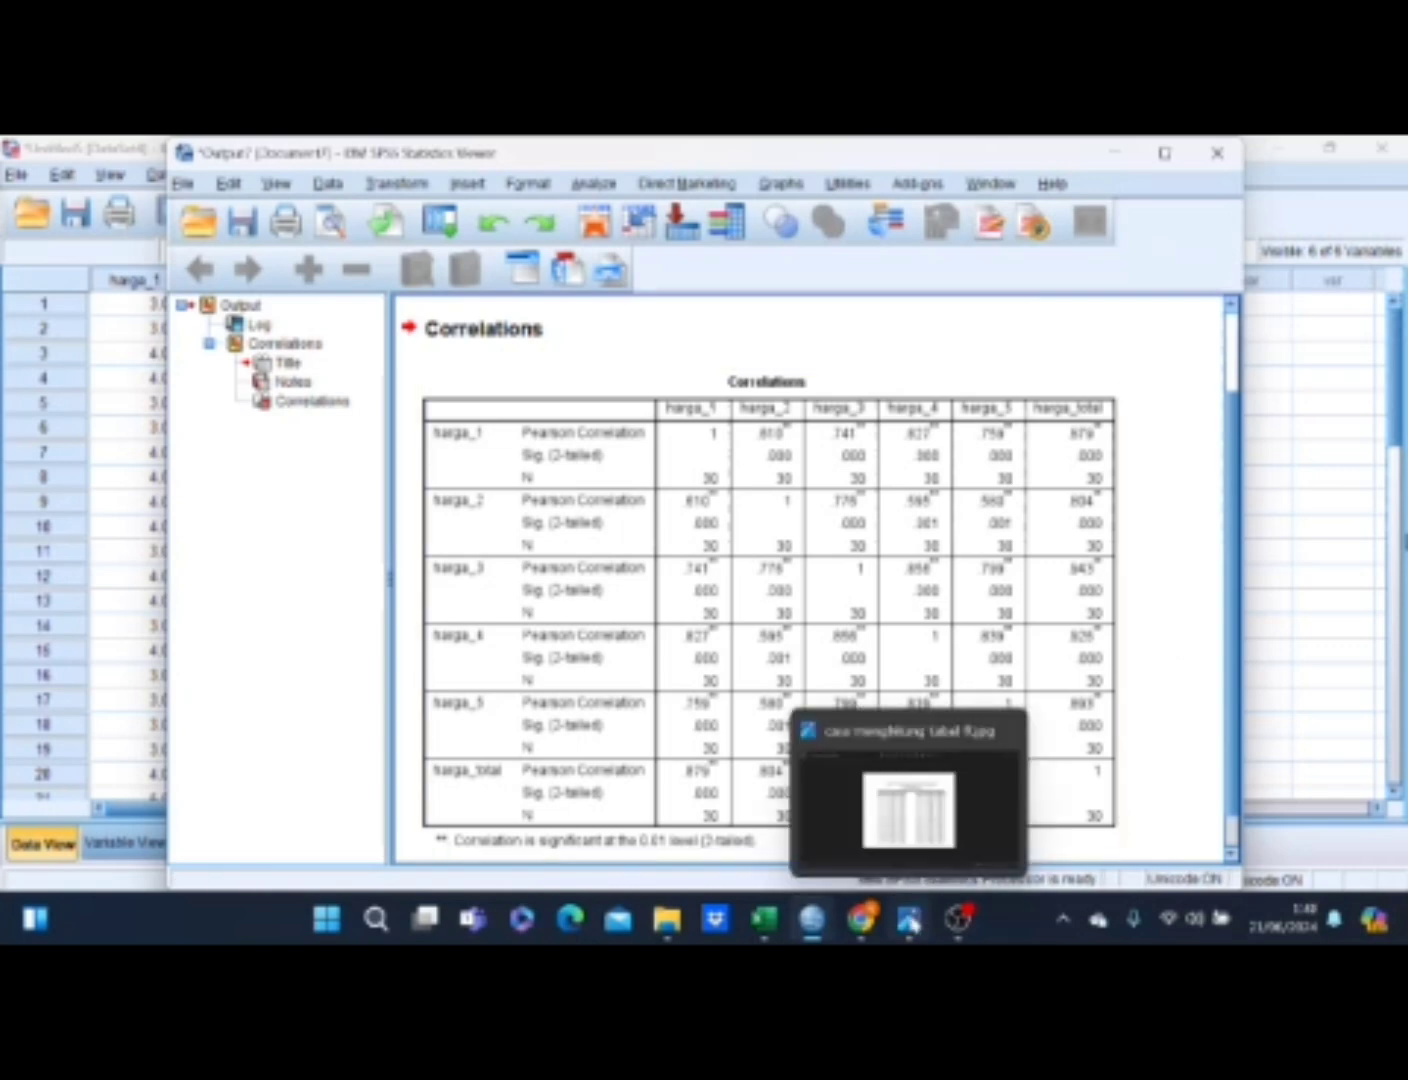
{"action": "left_click", "coordinate": [925, 857]}
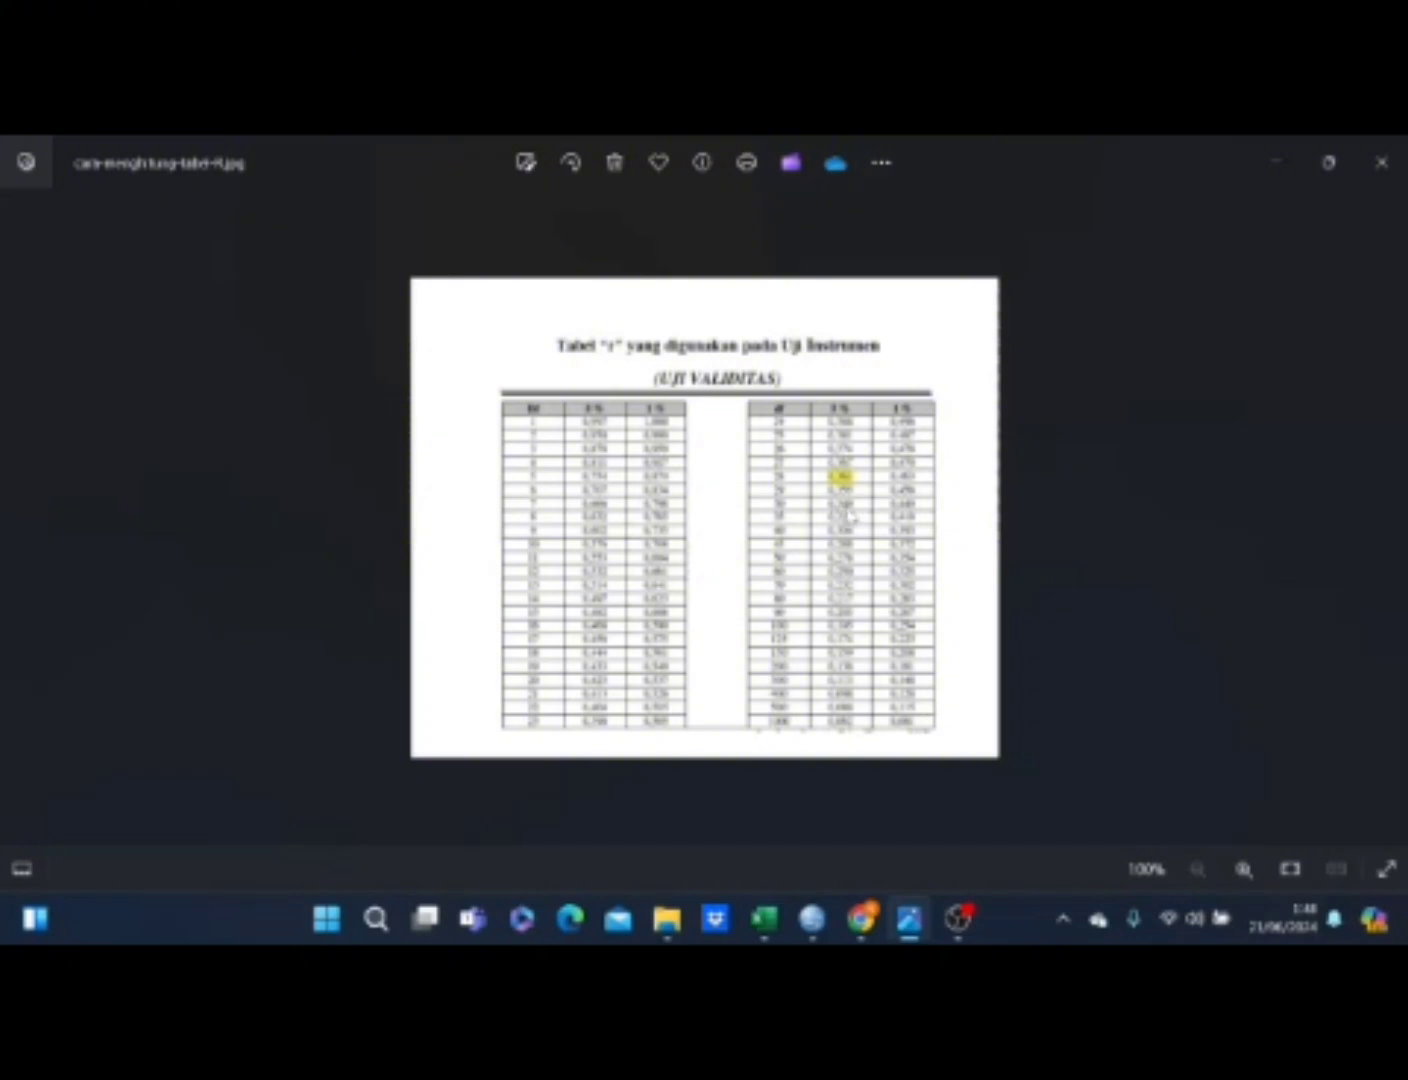
{"action": "mouse_move", "coordinate": [812, 918]}
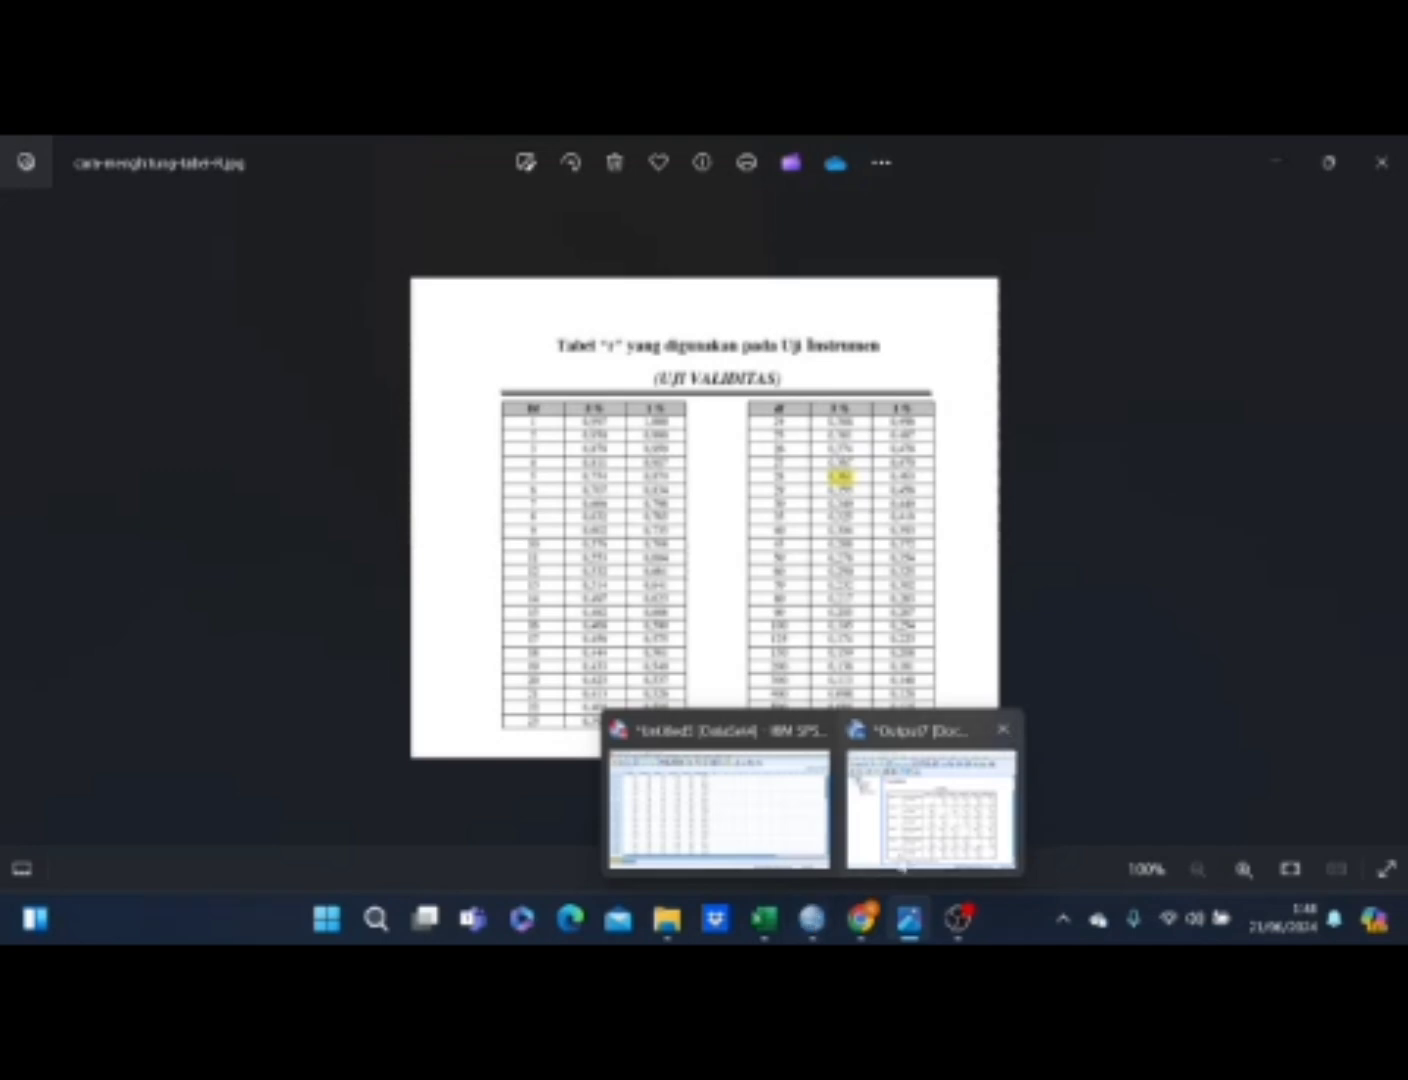
{"action": "left_click", "coordinate": [930, 838]}
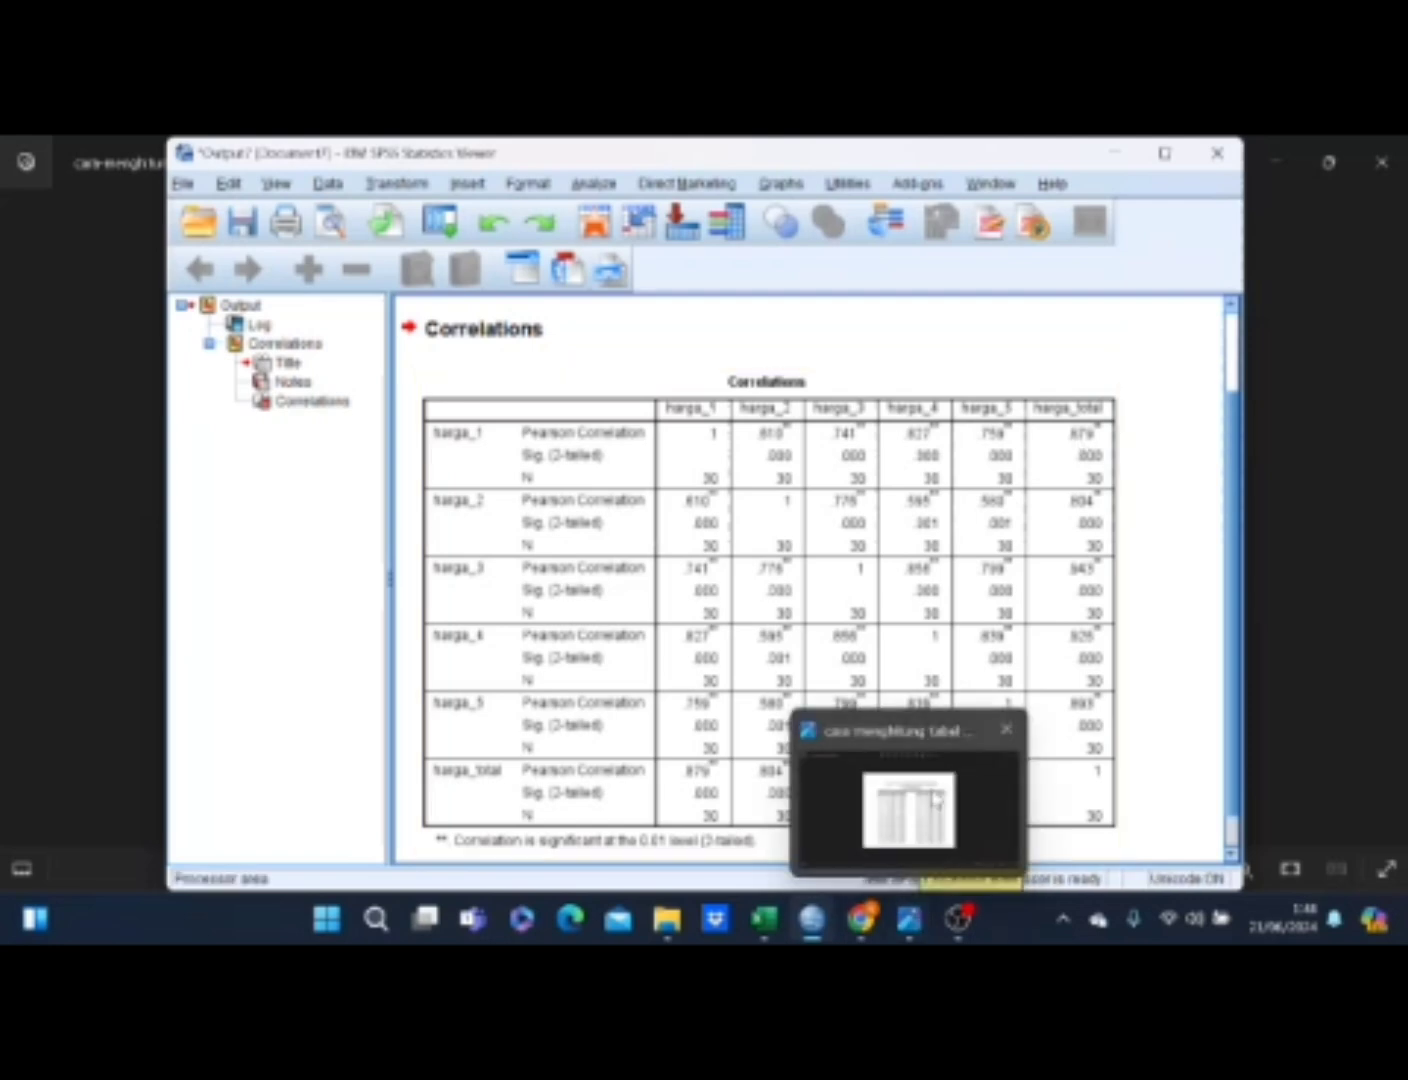
{"action": "left_click", "coordinate": [935, 797]}
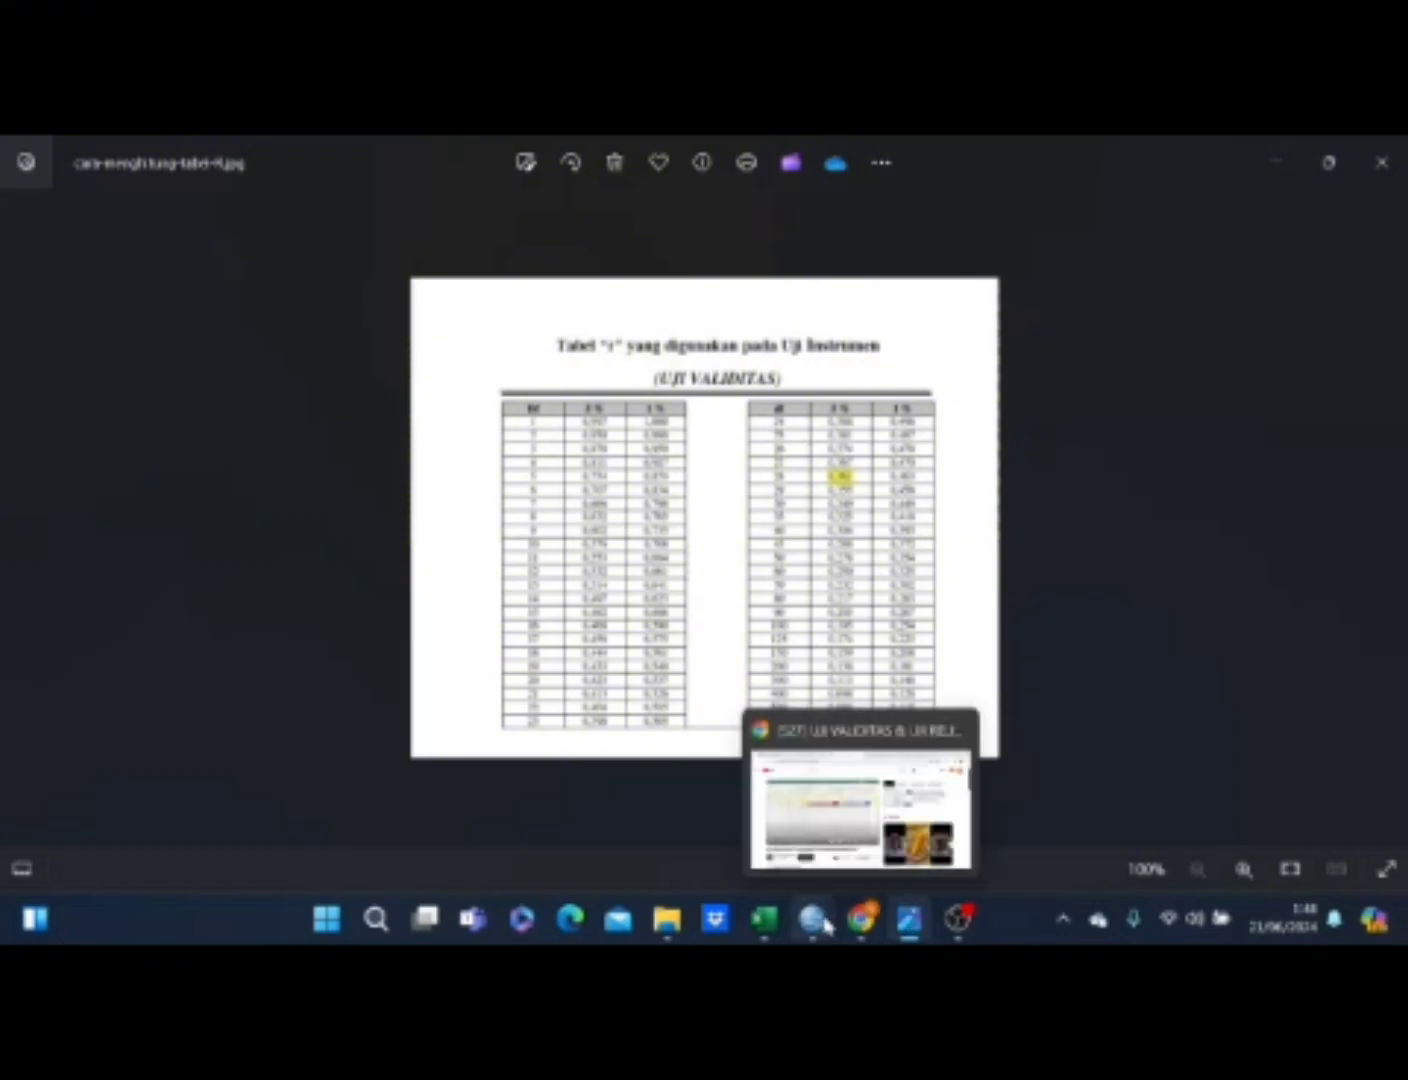
{"action": "mouse_move", "coordinate": [815, 925]}
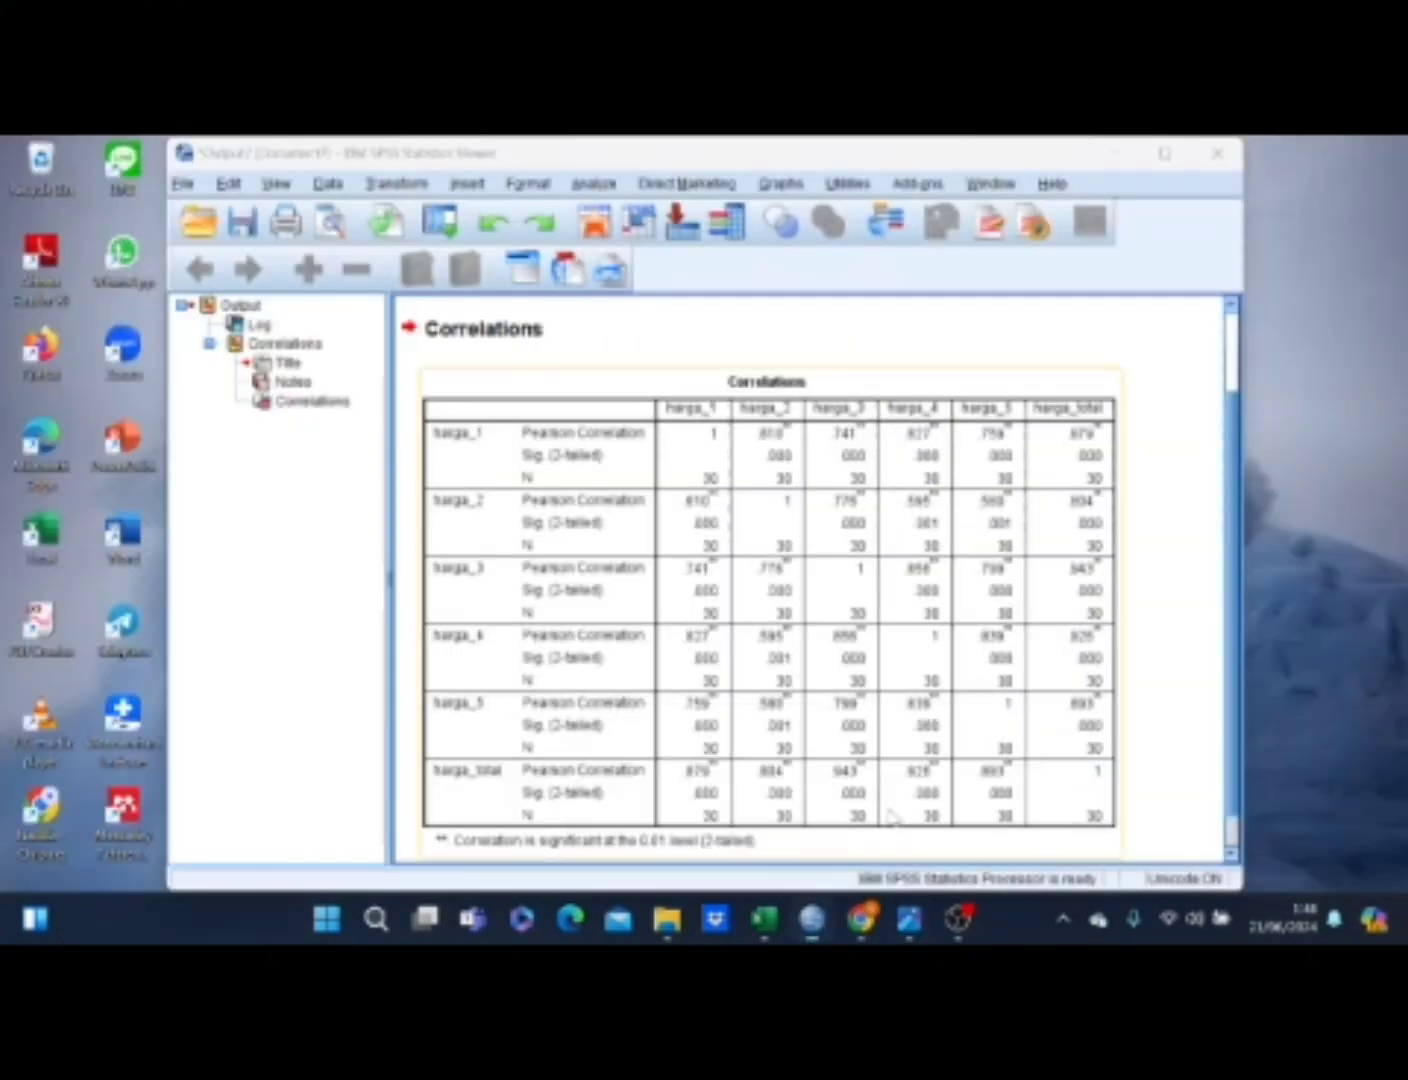
{"action": "left_click", "coordinate": [930, 808]}
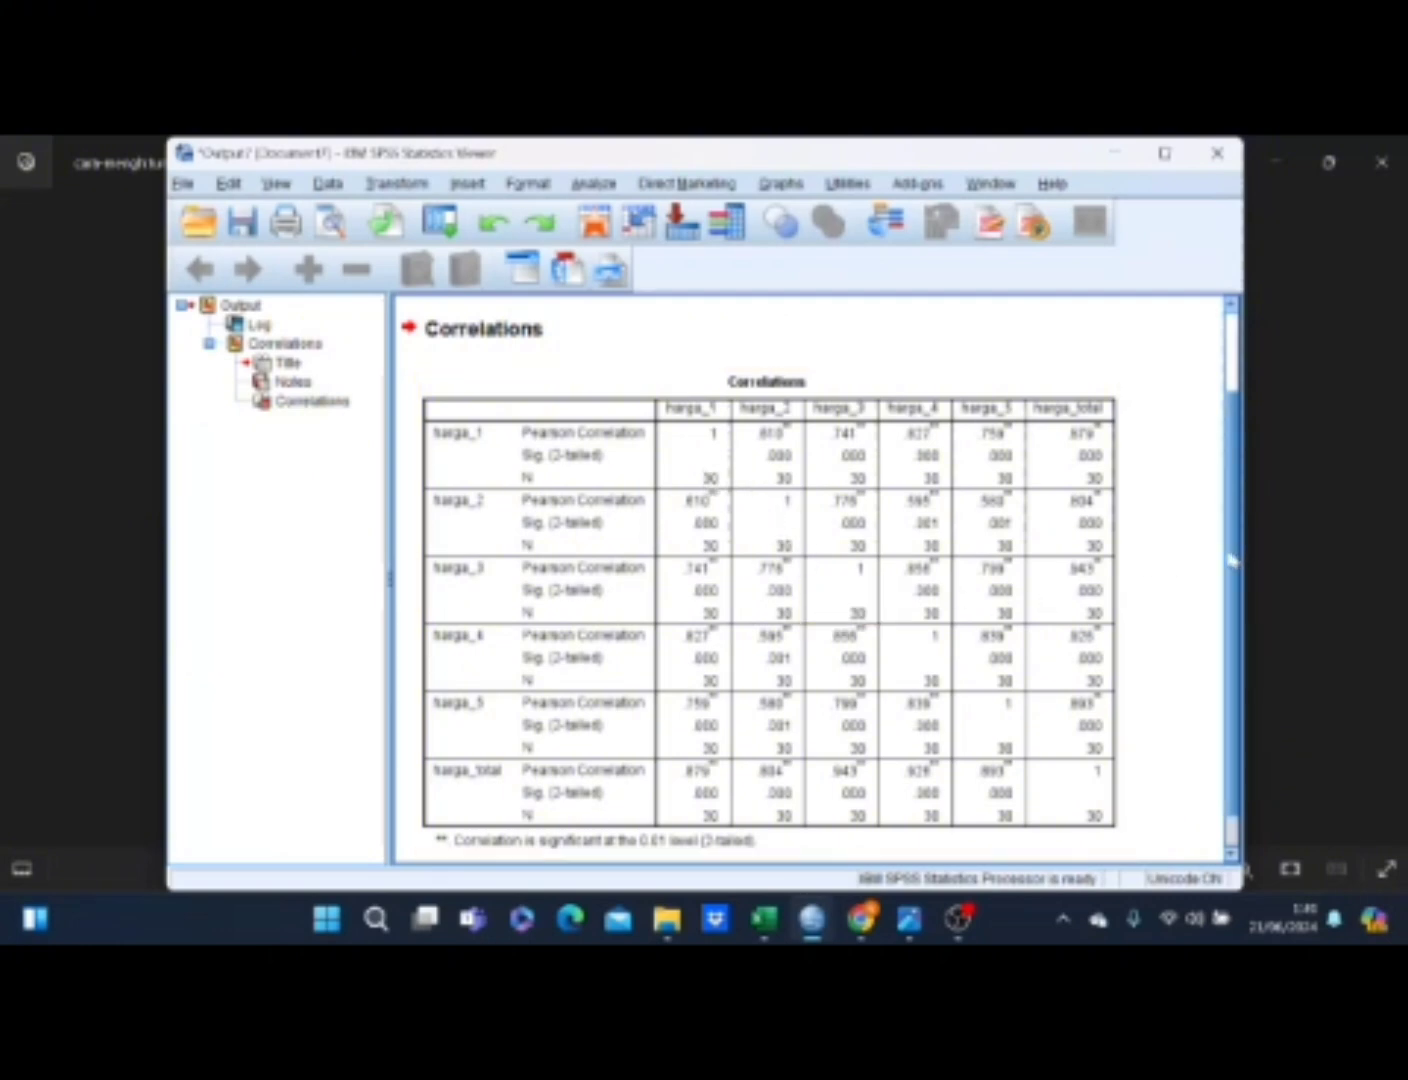
{"action": "scroll", "coordinate": [1232, 562], "scroll_direction": "down", "scroll_amount": 1}
{"action": "scroll", "coordinate": [1230, 540], "scroll_direction": "up", "scroll_amount": 3}
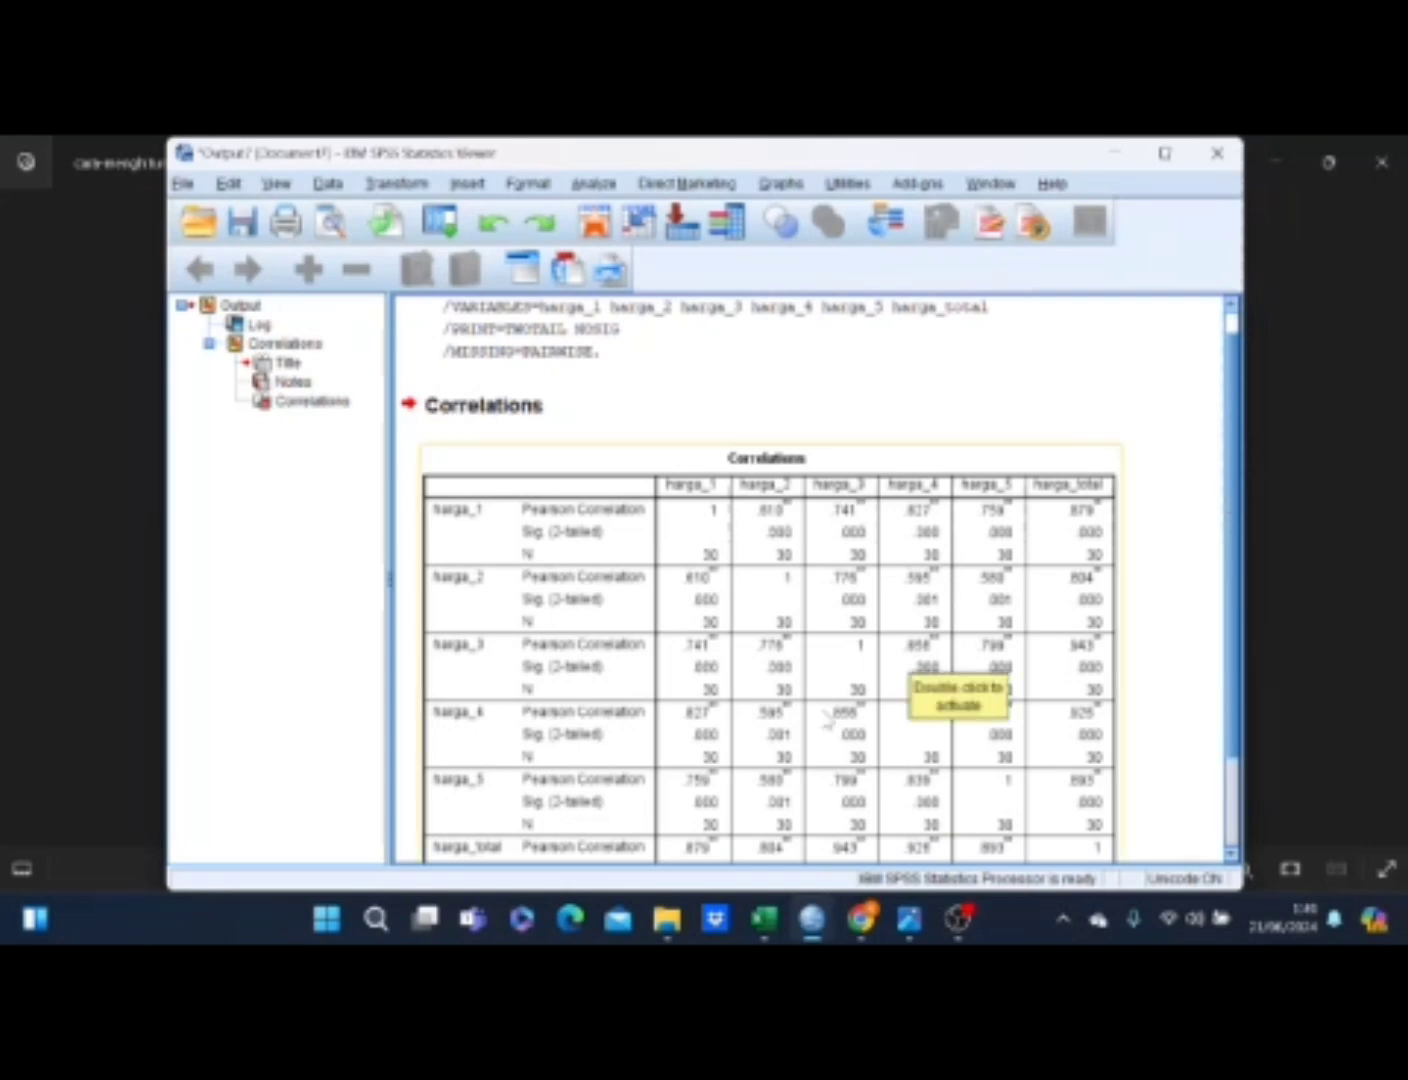
Step: Return to the questionnaire data, check its rows and open a Reliability Analysis
{"action": "mouse_move", "coordinate": [808, 905]}
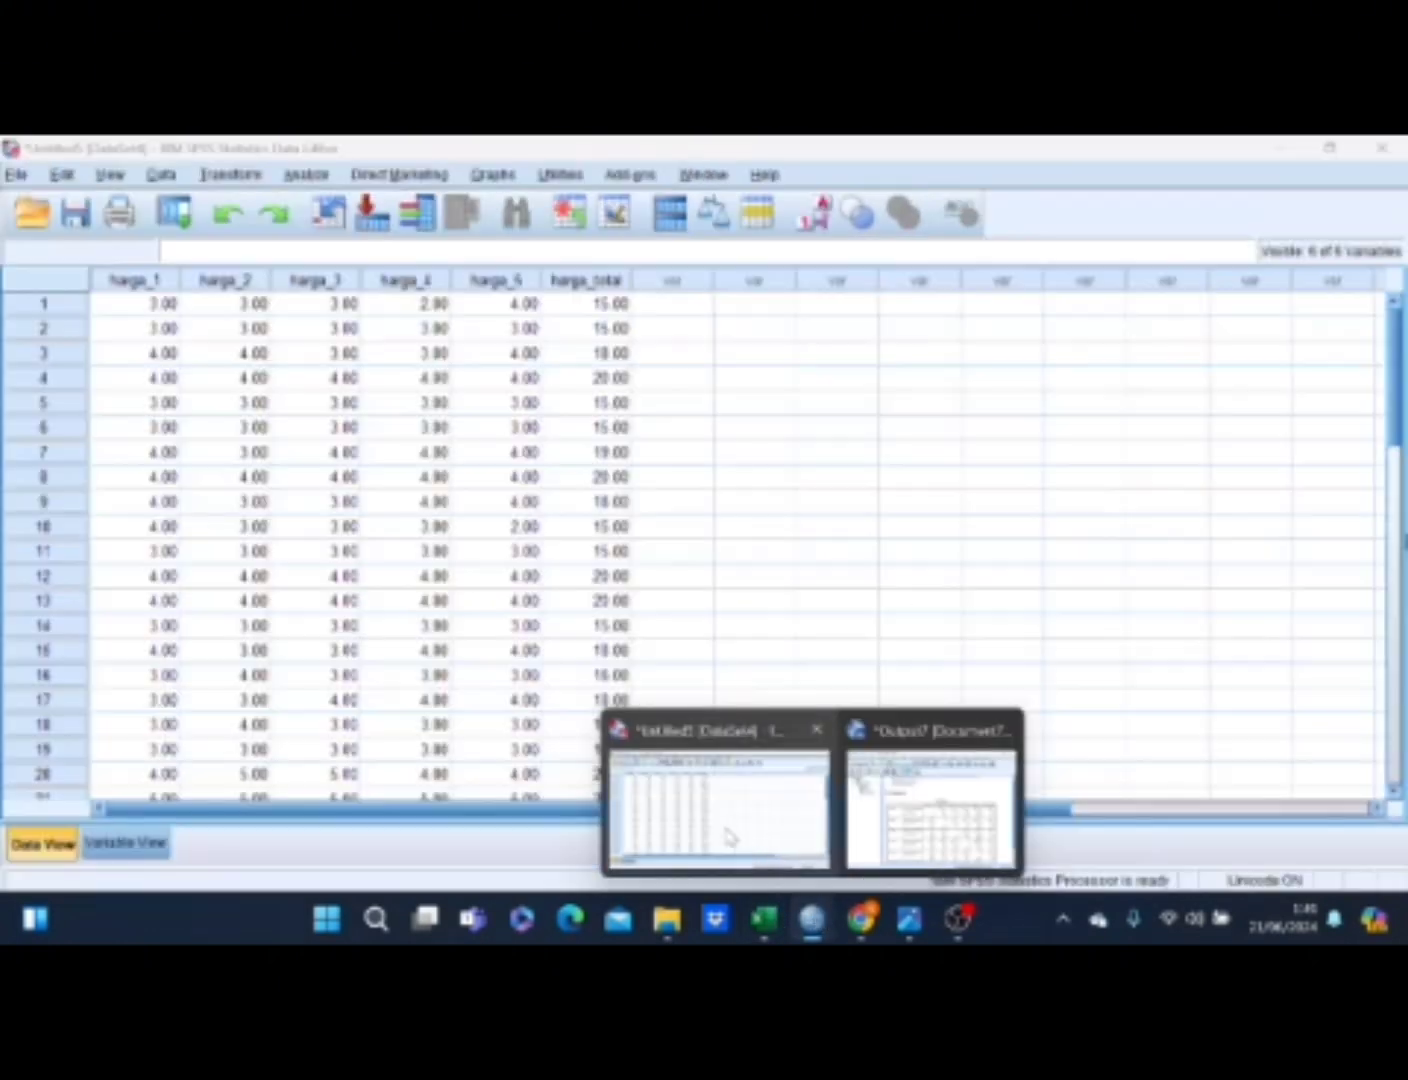
{"action": "left_click", "coordinate": [724, 830]}
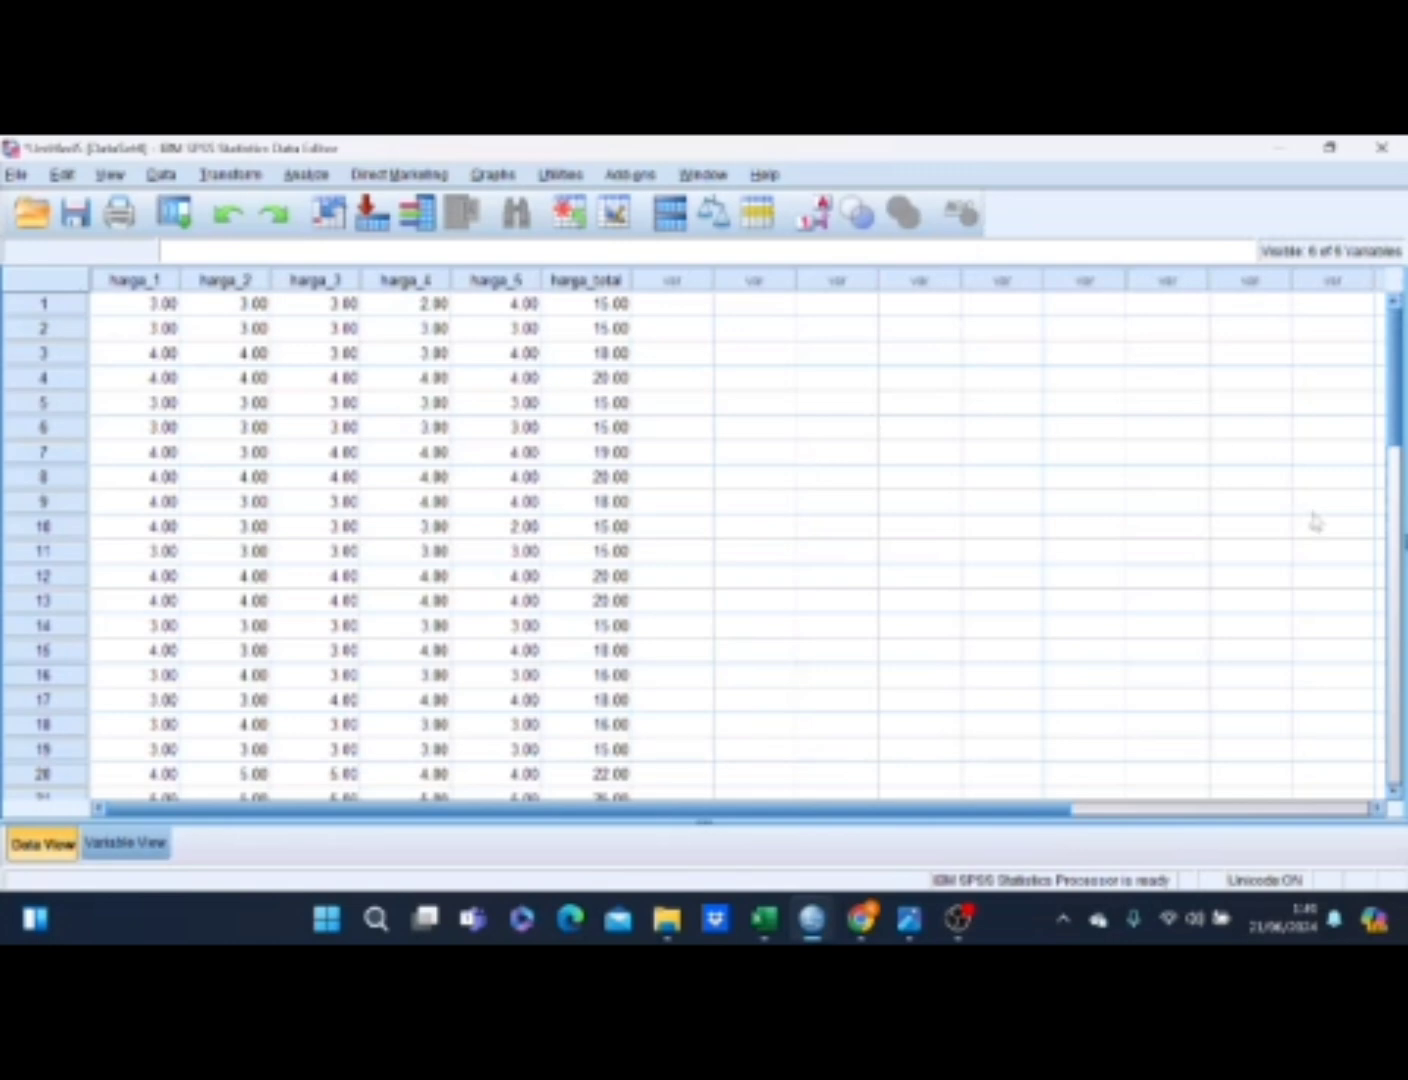
{"action": "left_click", "coordinate": [1396, 500]}
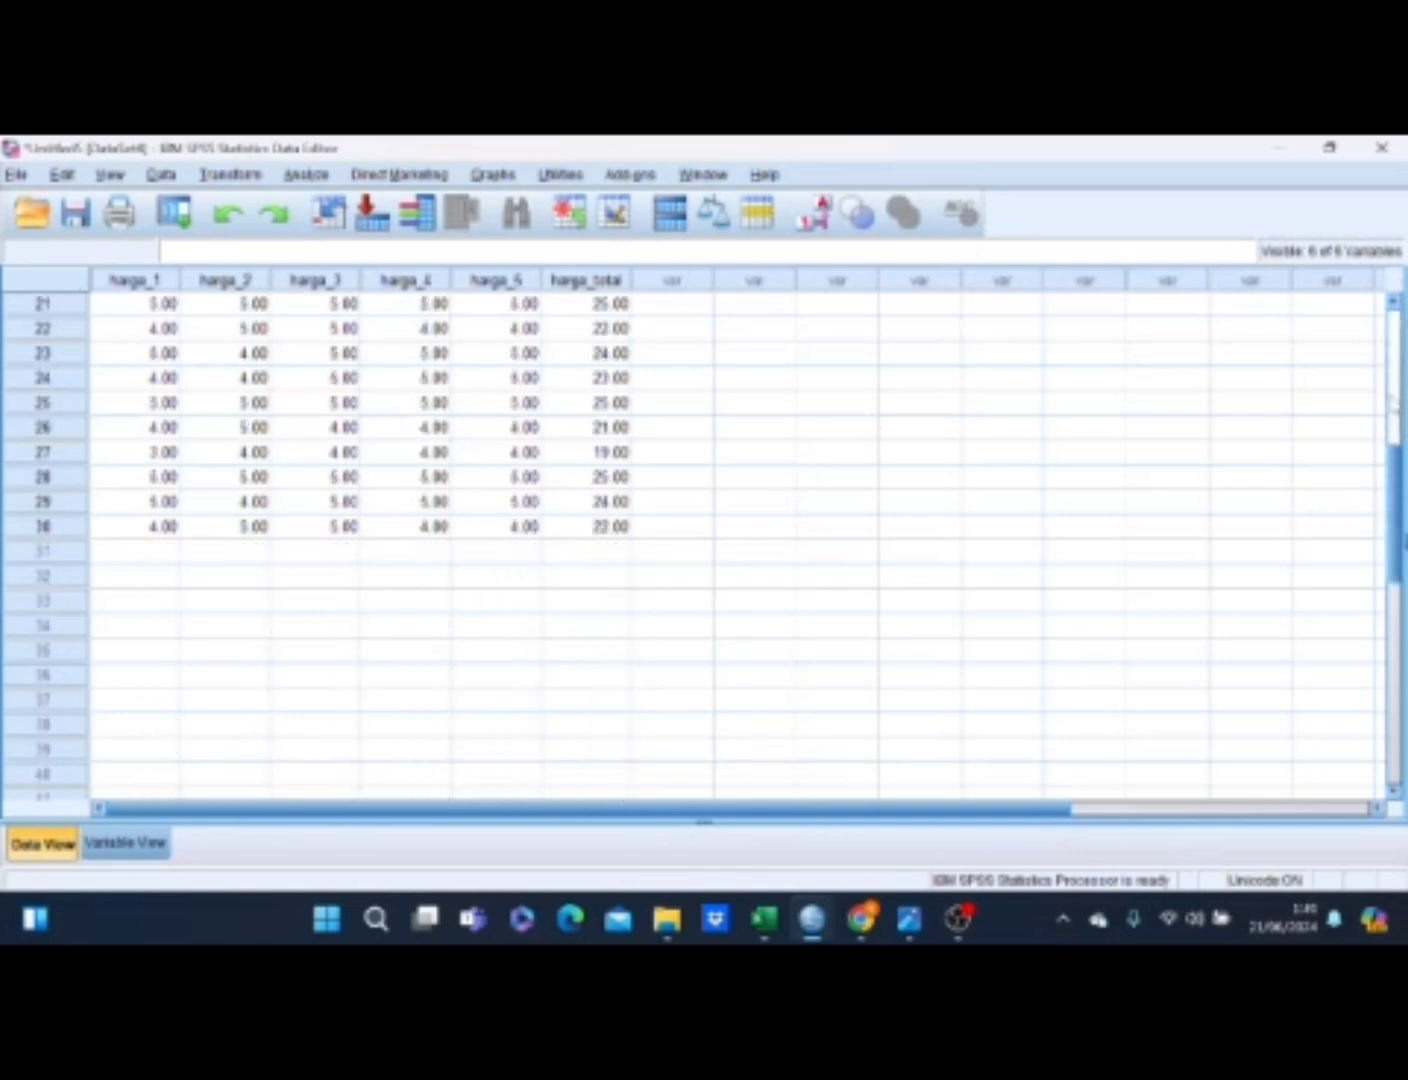
{"action": "left_click_drag", "start_coordinate": [1396, 465], "coordinate": [1398, 325]}
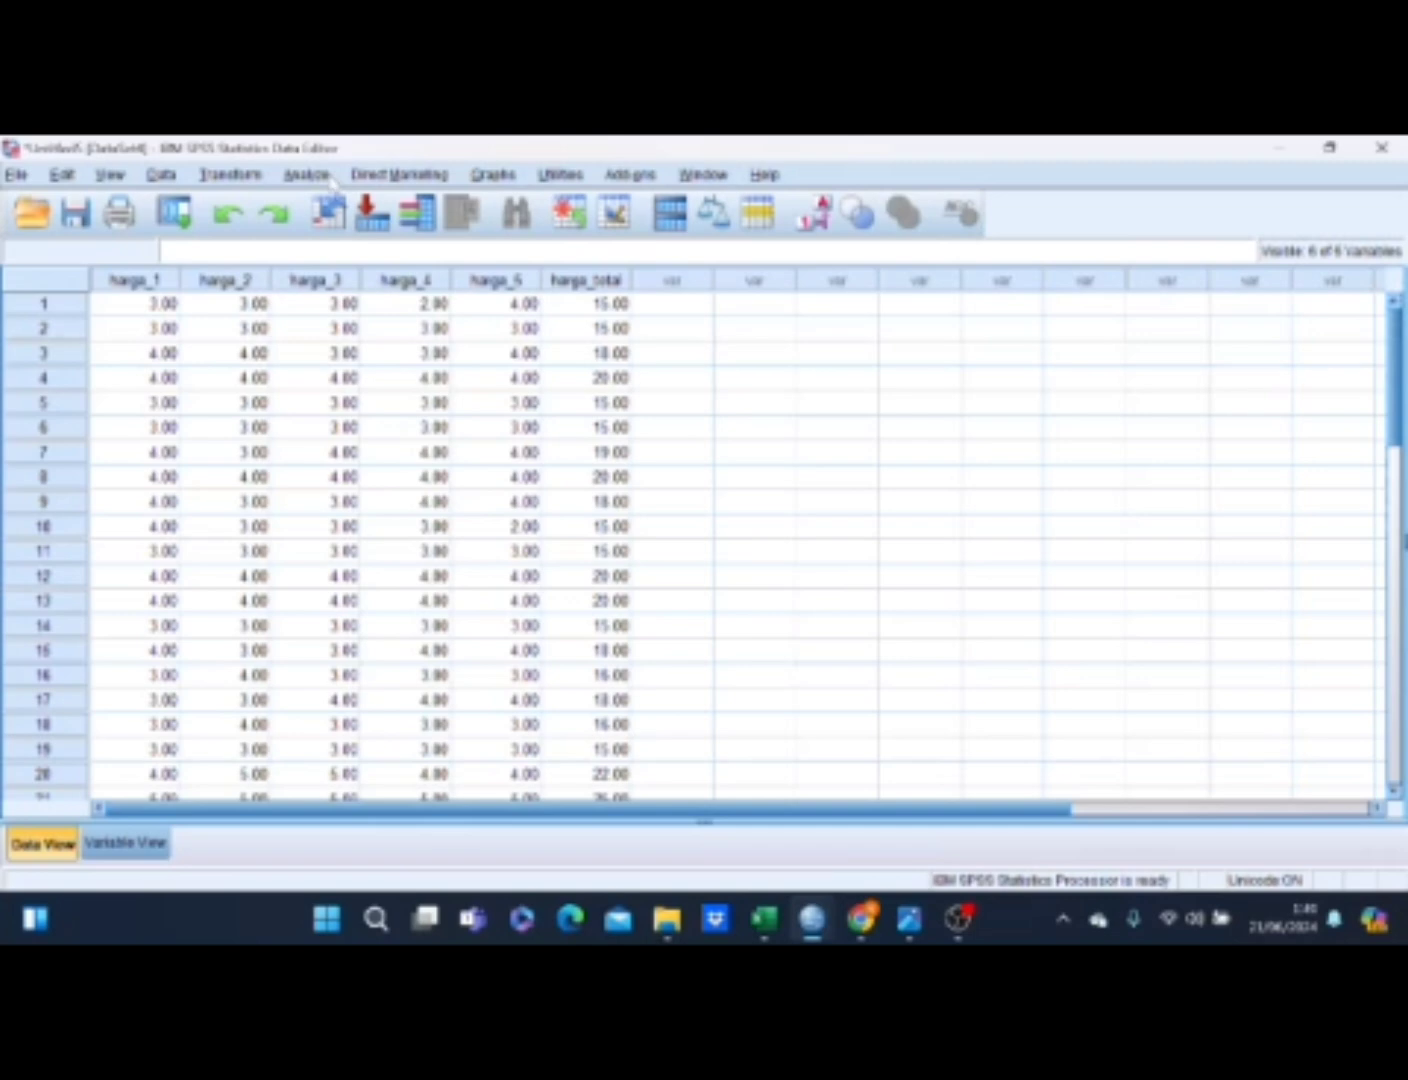
{"action": "left_click", "coordinate": [306, 175]}
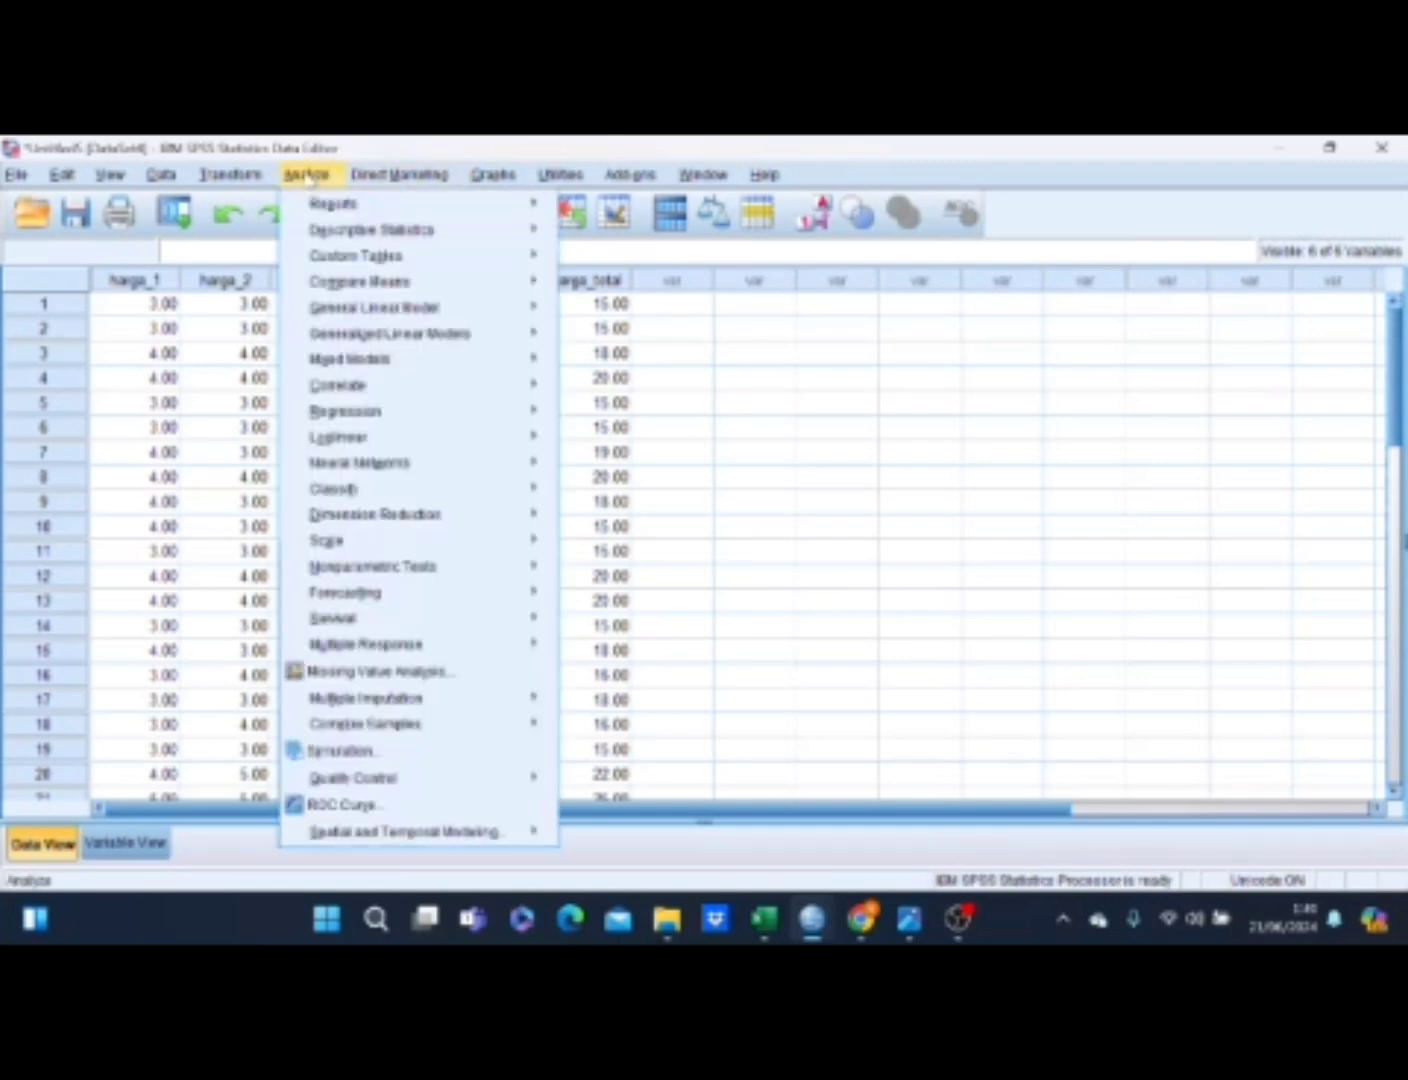
{"action": "mouse_move", "coordinate": [375, 546]}
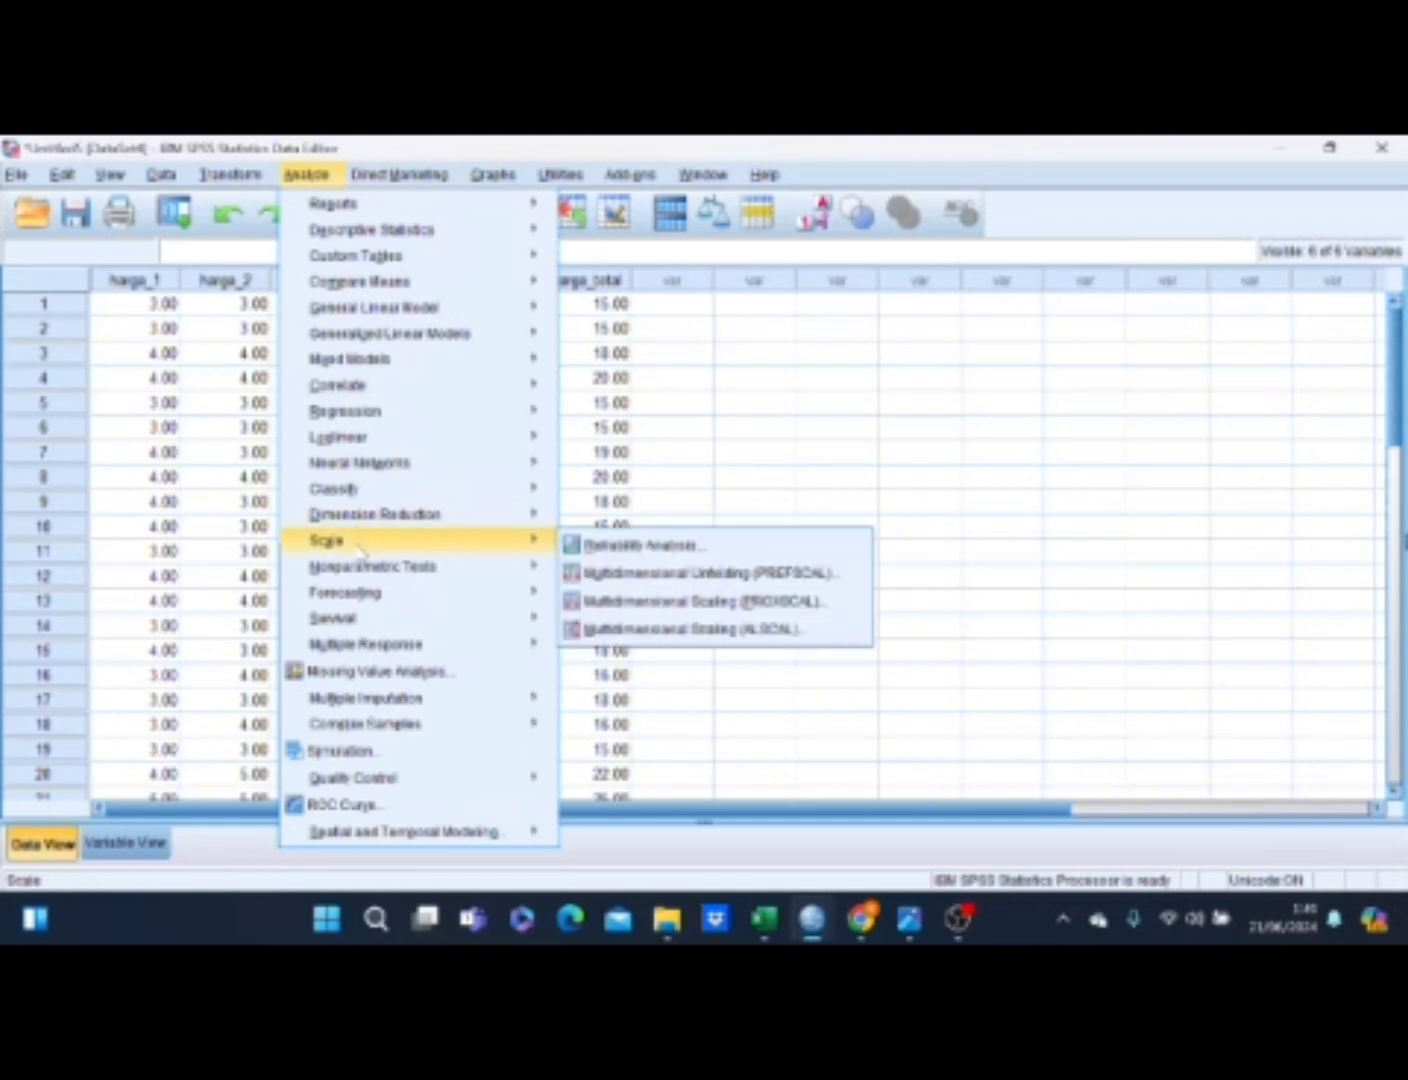
{"action": "left_click", "coordinate": [652, 548]}
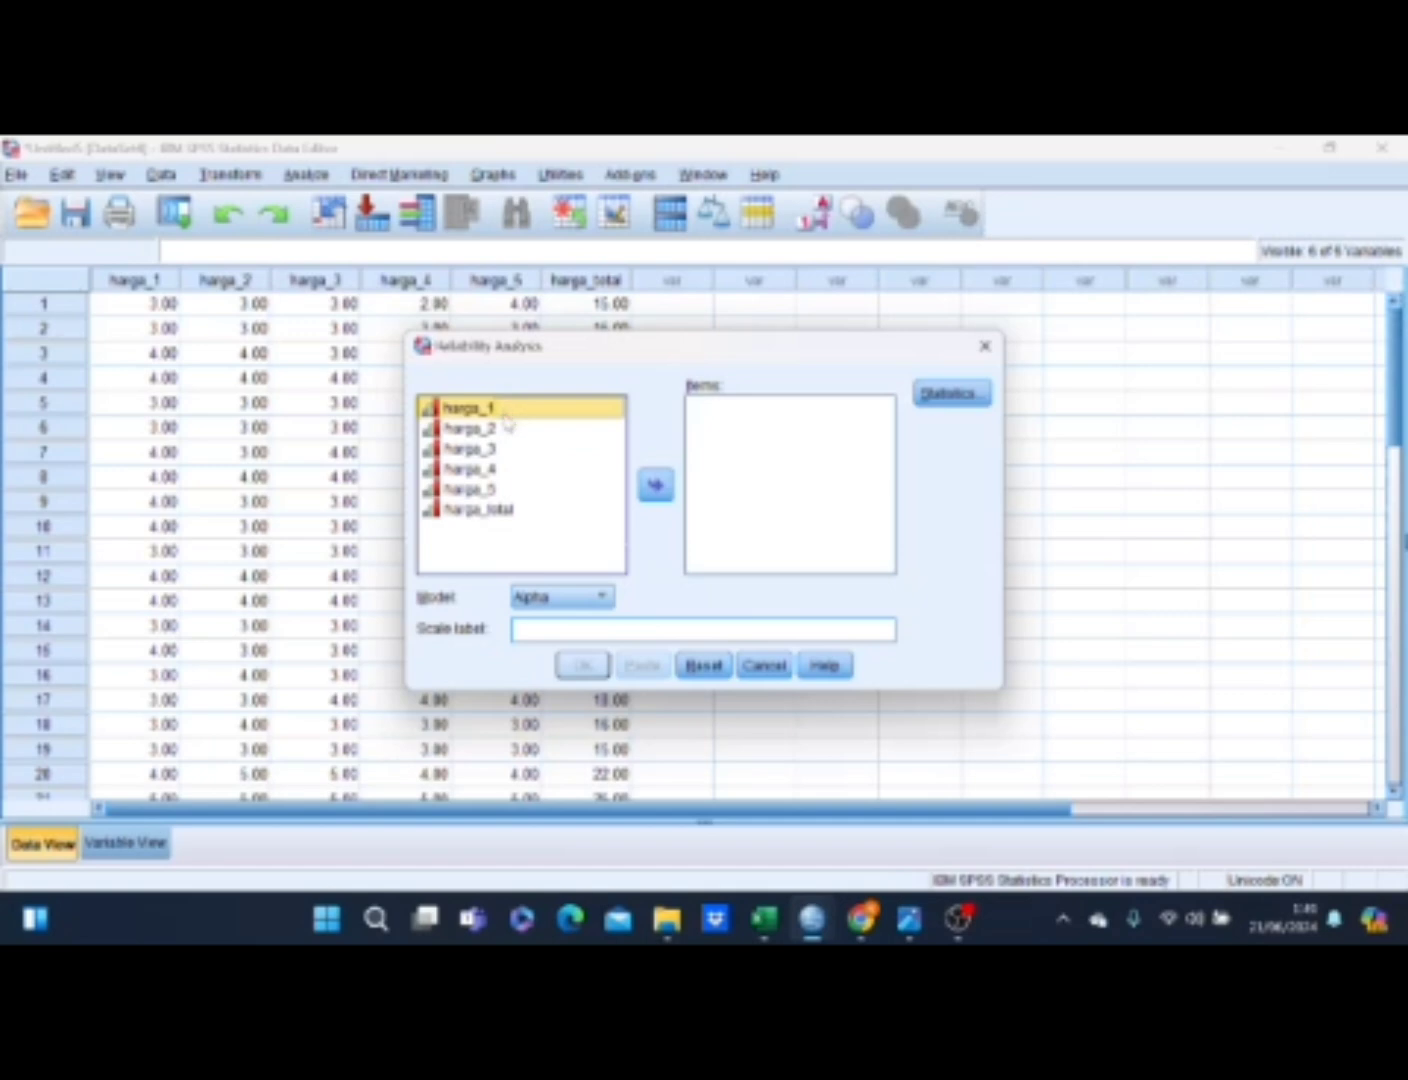
Step: Set harga_1 to harga_5 as the items of the reliability analysis, leaving harga_total out
{"action": "left_click", "coordinate": [563, 538], "text": "shift"}
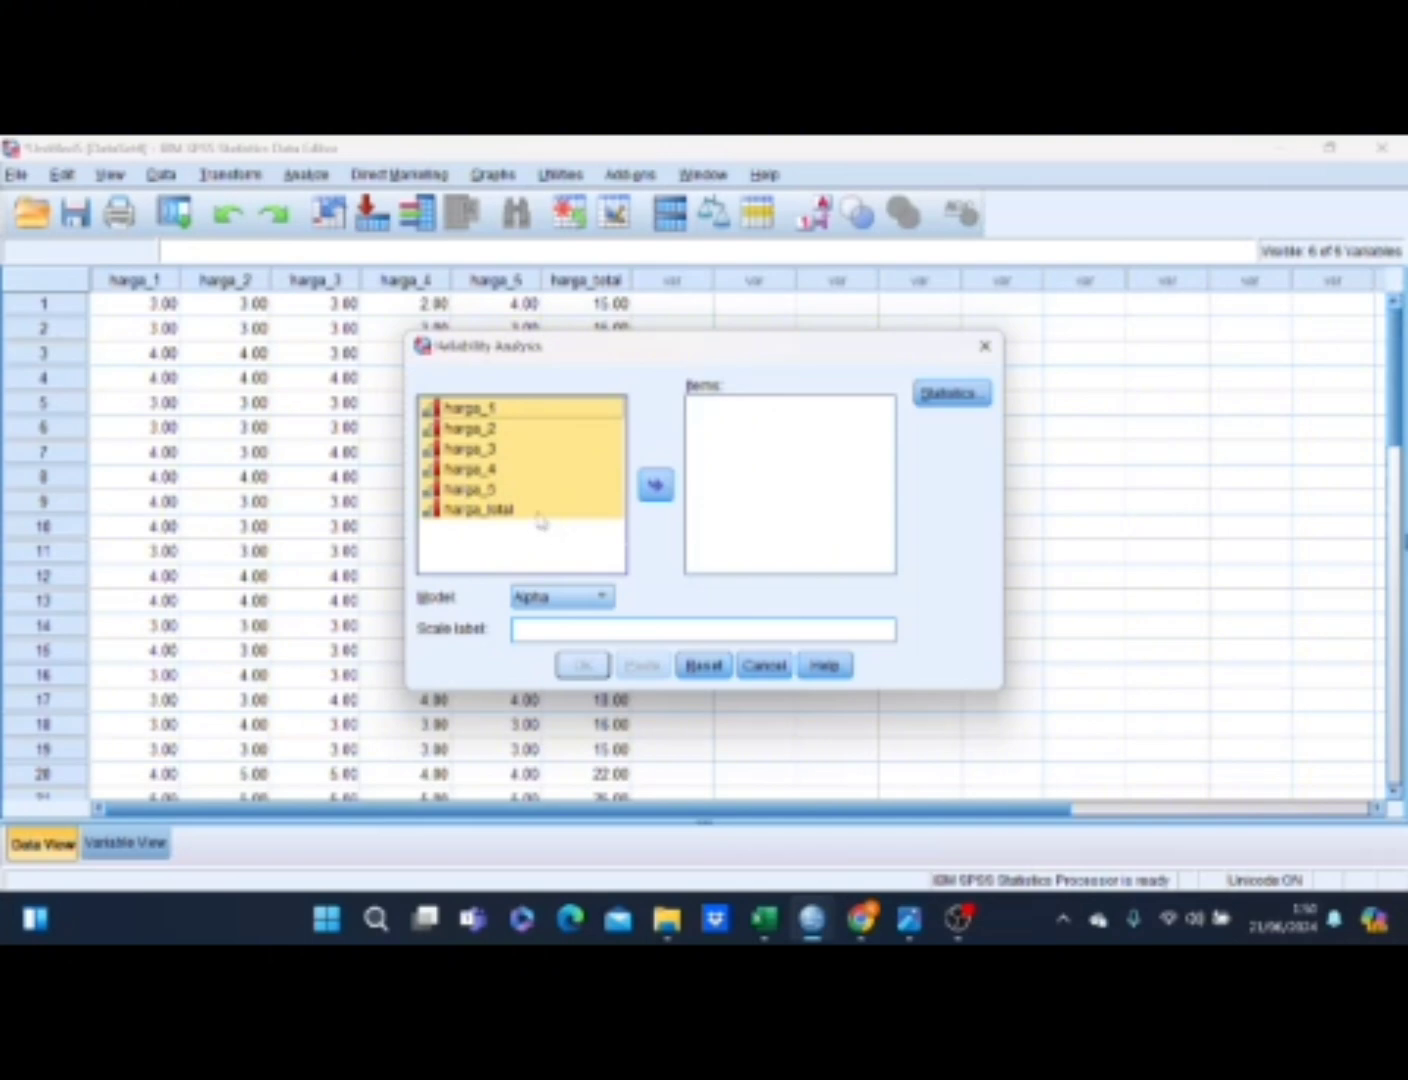
{"action": "left_click", "coordinate": [538, 516]}
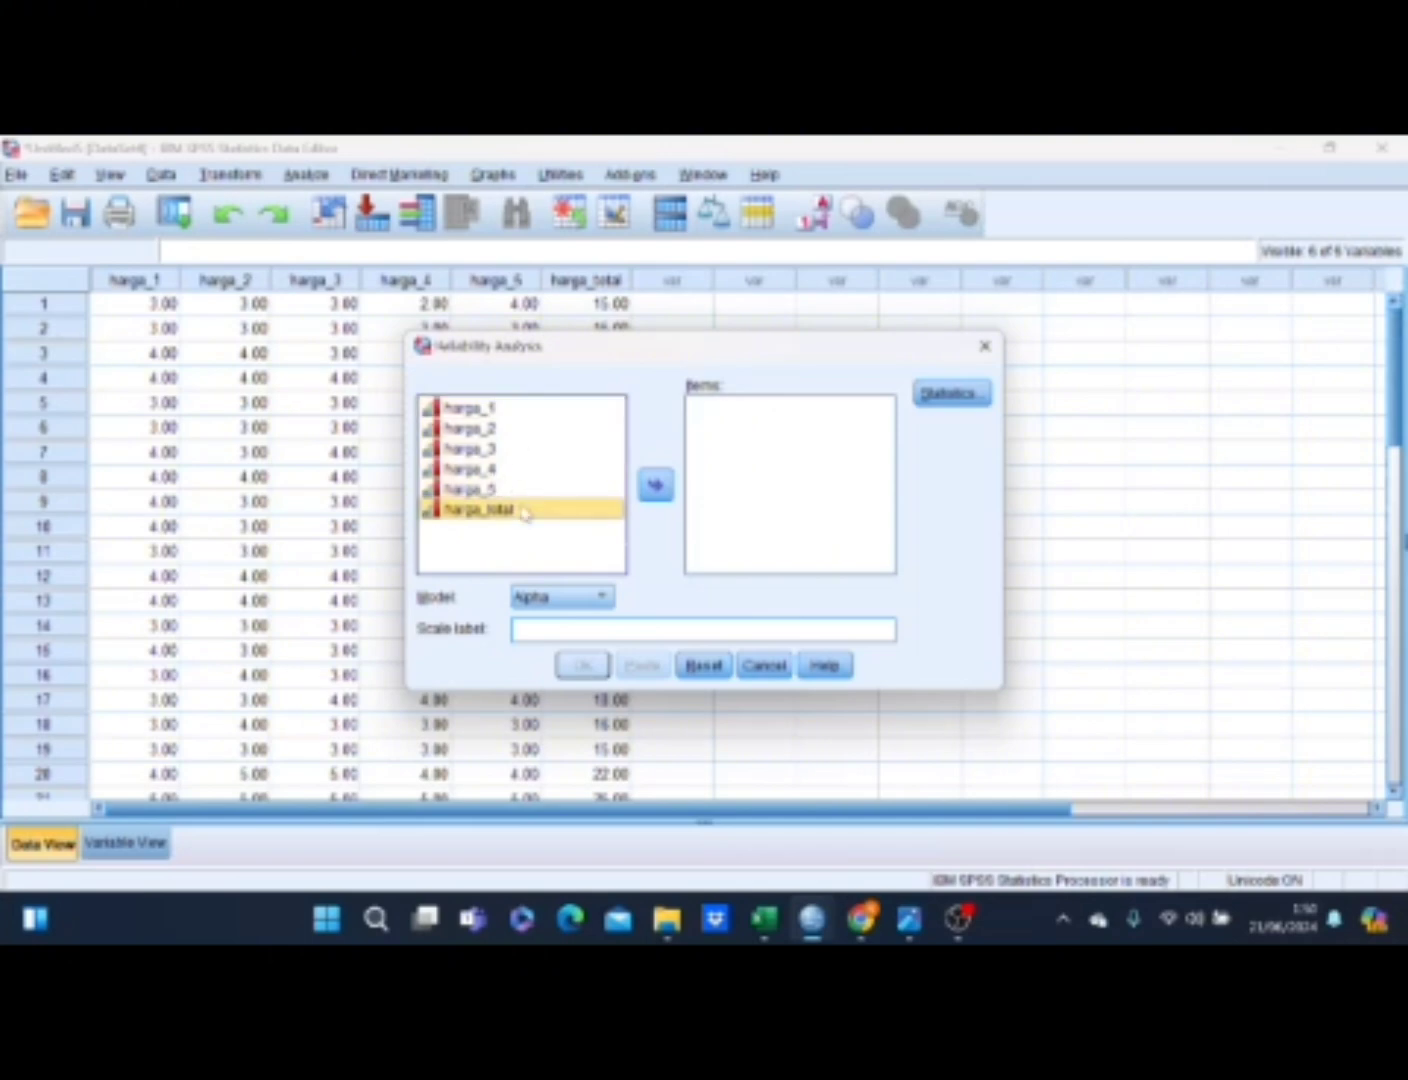
{"action": "key", "text": "ctrl+a"}
{"action": "left_click", "coordinate": [656, 486]}
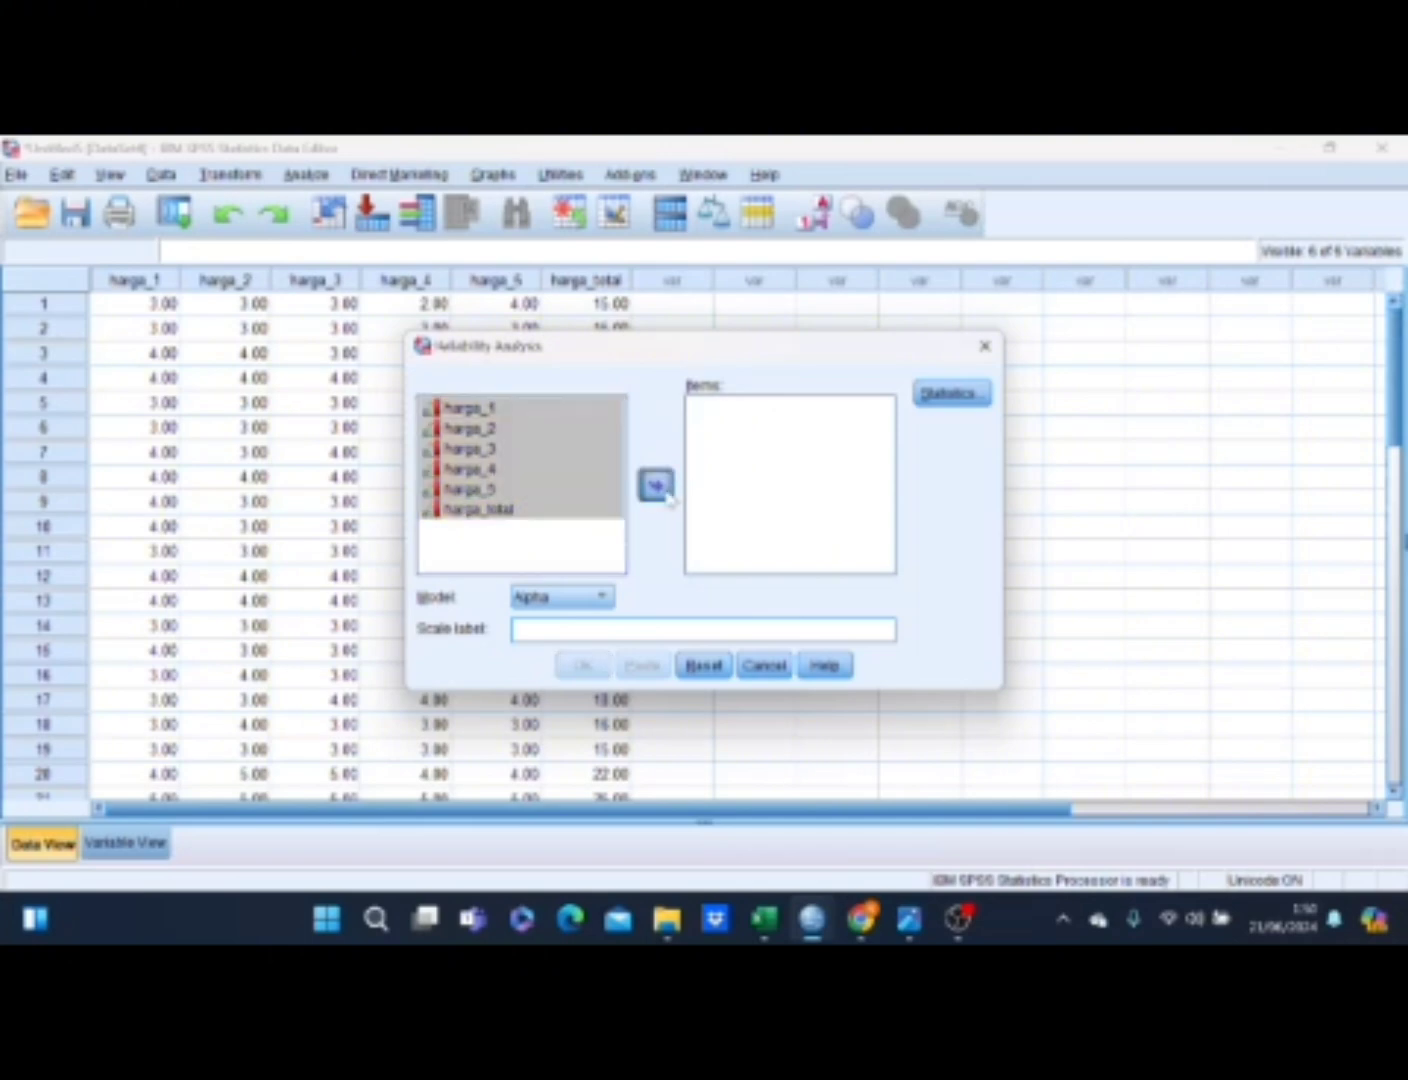
{"action": "left_click", "coordinate": [746, 512]}
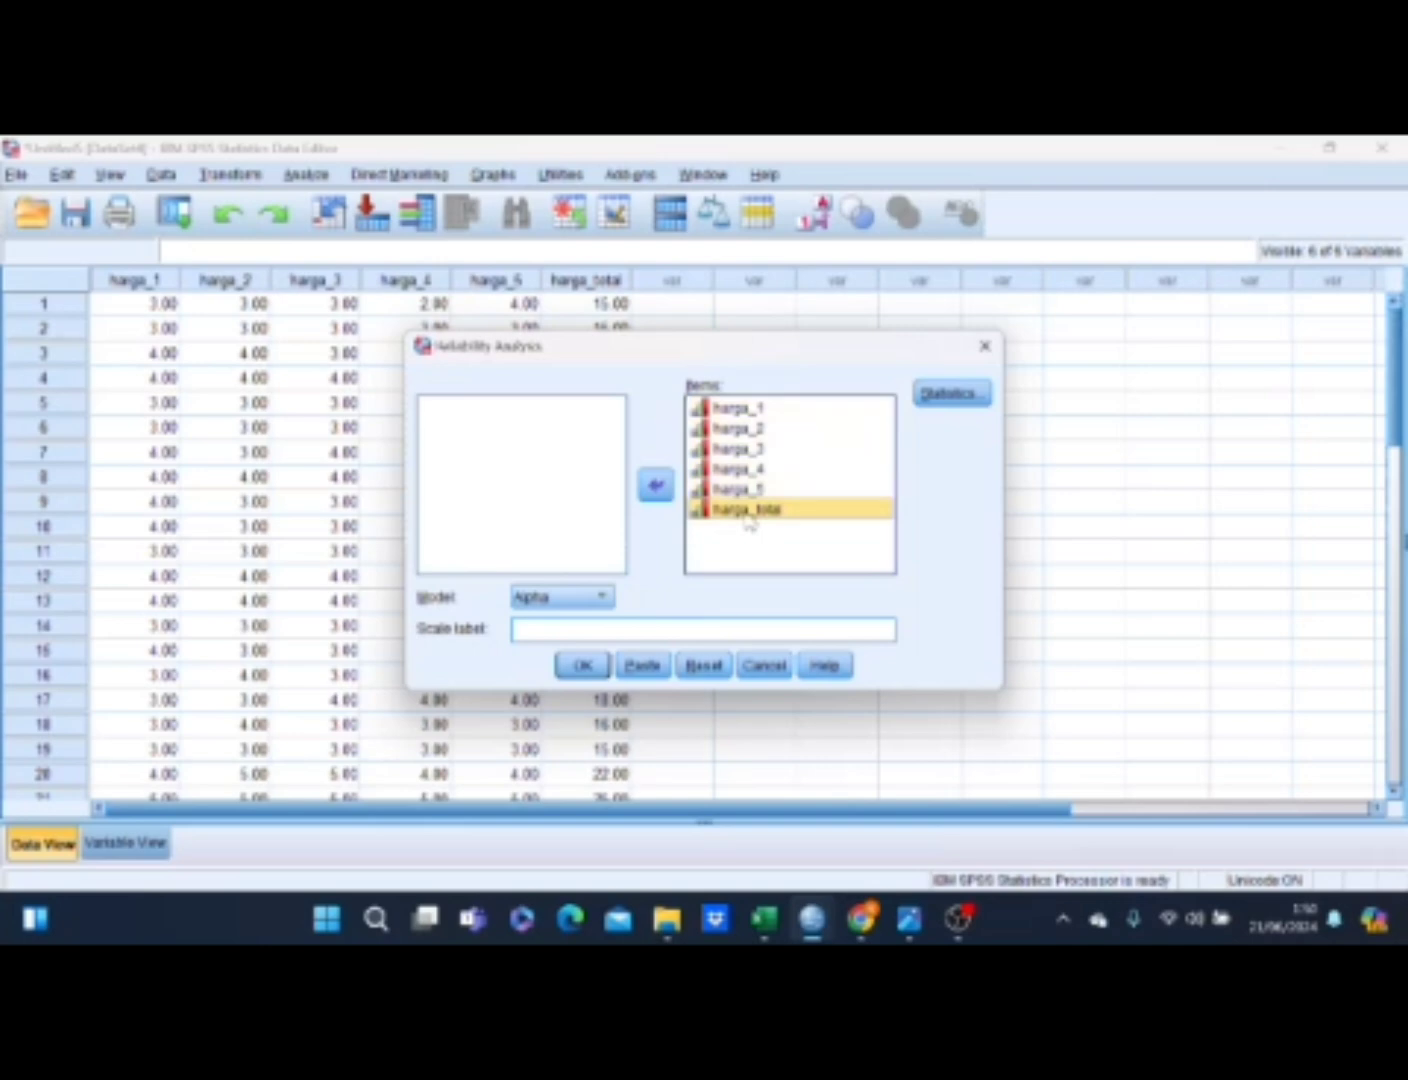
{"action": "left_click", "coordinate": [657, 490]}
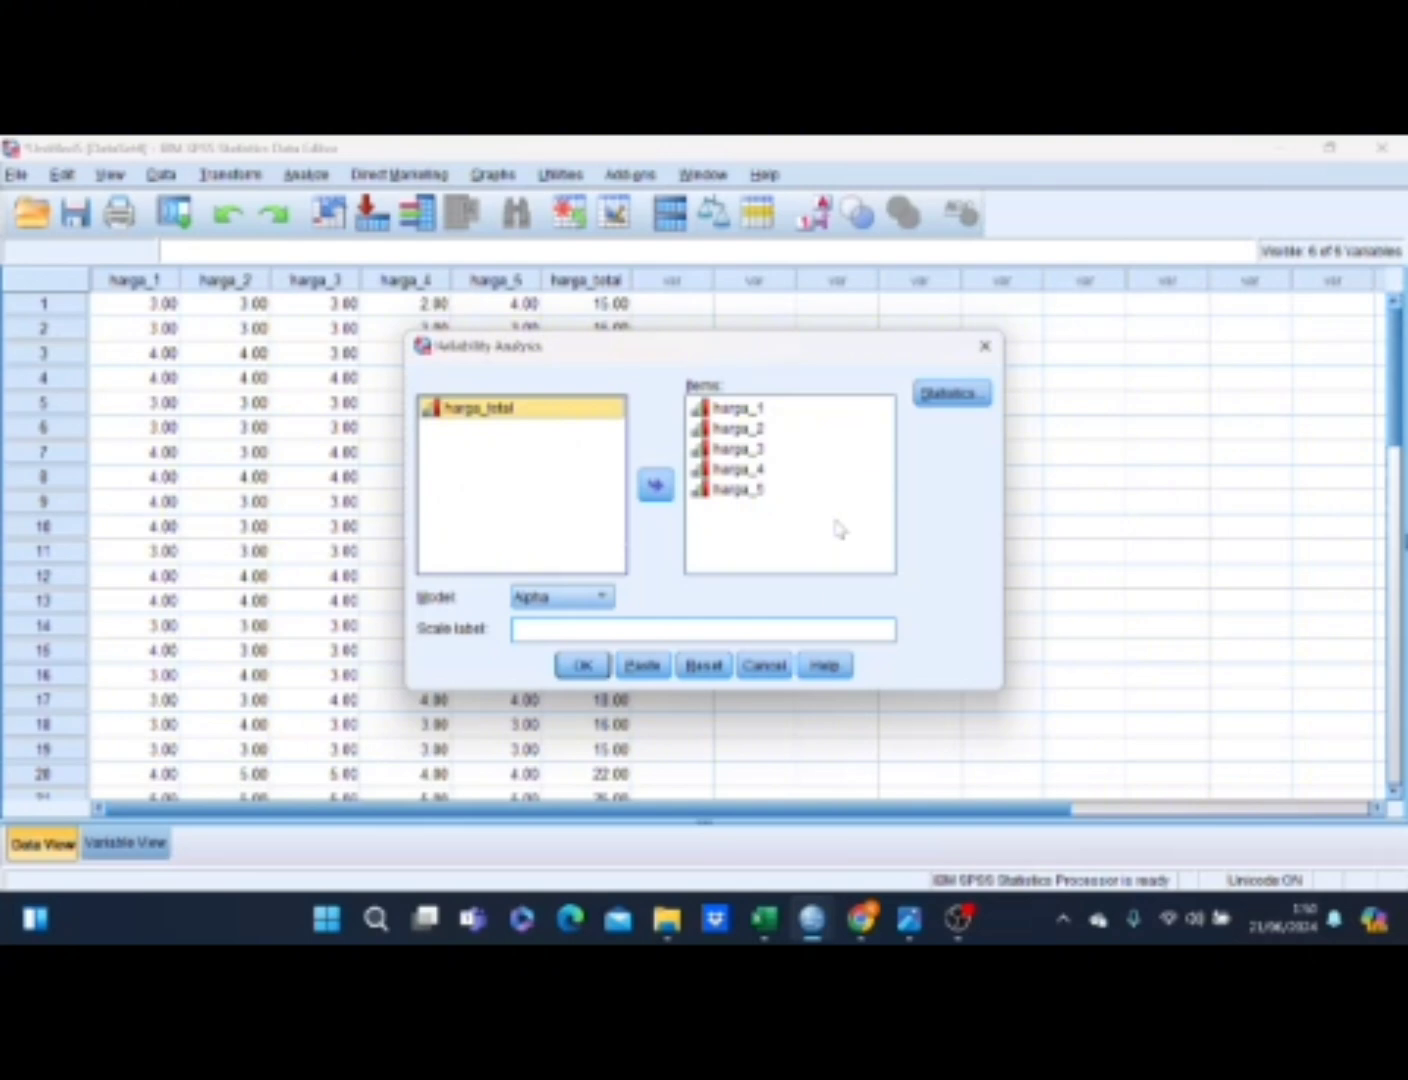
Step: Include inter-item correlations, inter-item covariances and scale if item deleted in the statistics, and run the reliability analysis with the Alpha model
{"action": "left_click", "coordinate": [955, 395]}
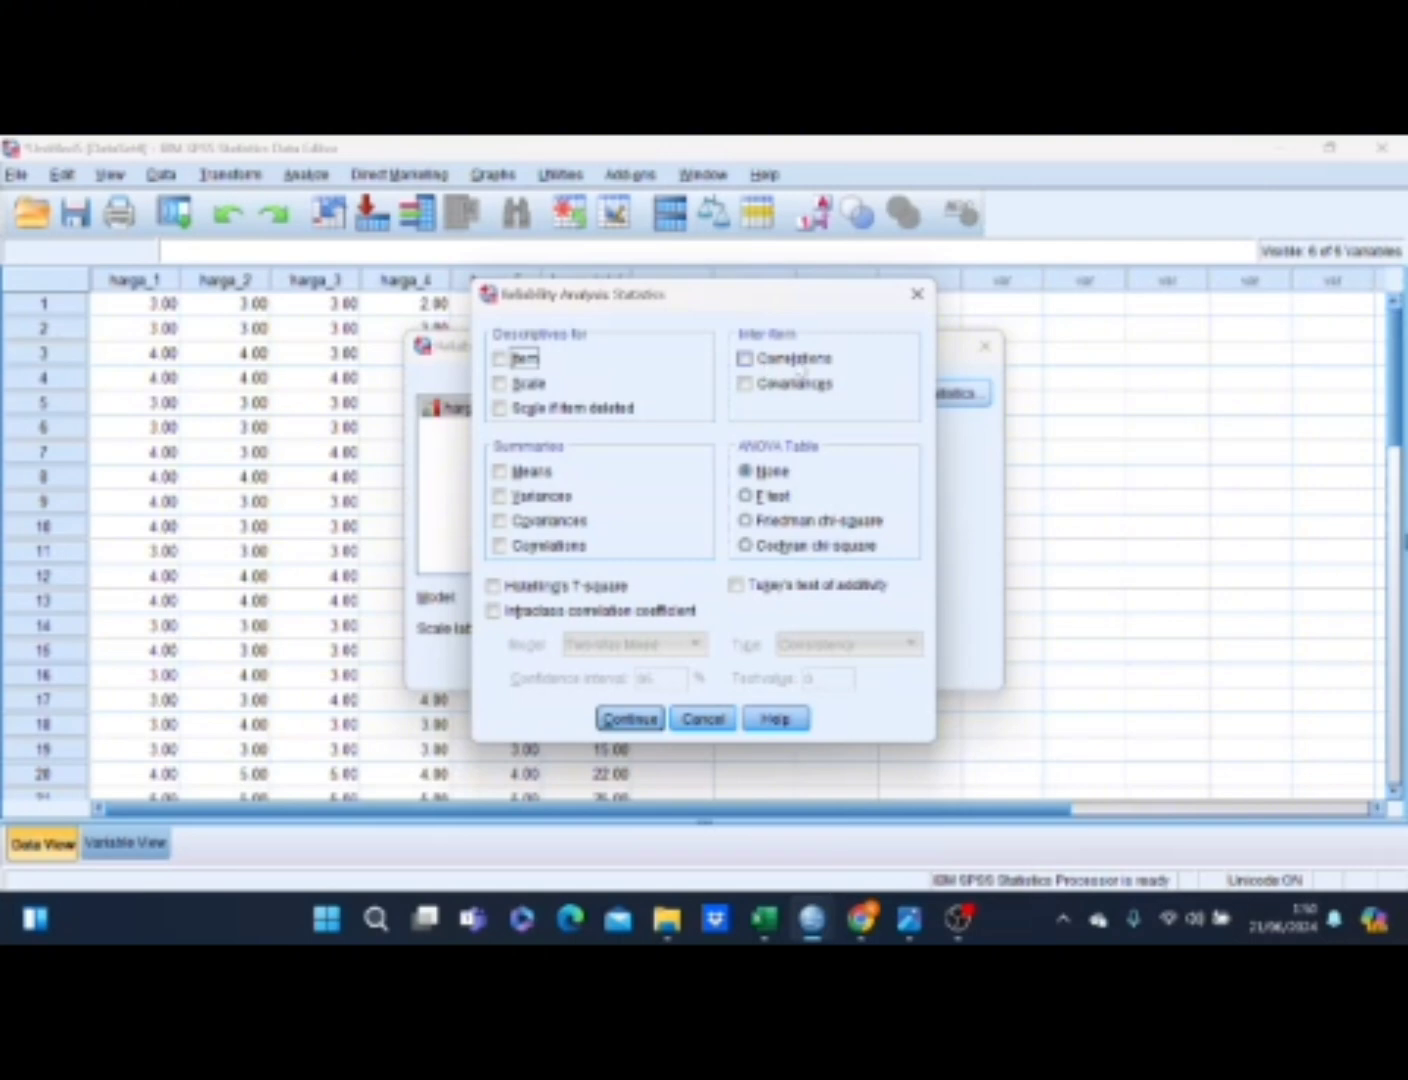
{"action": "left_click", "coordinate": [801, 366]}
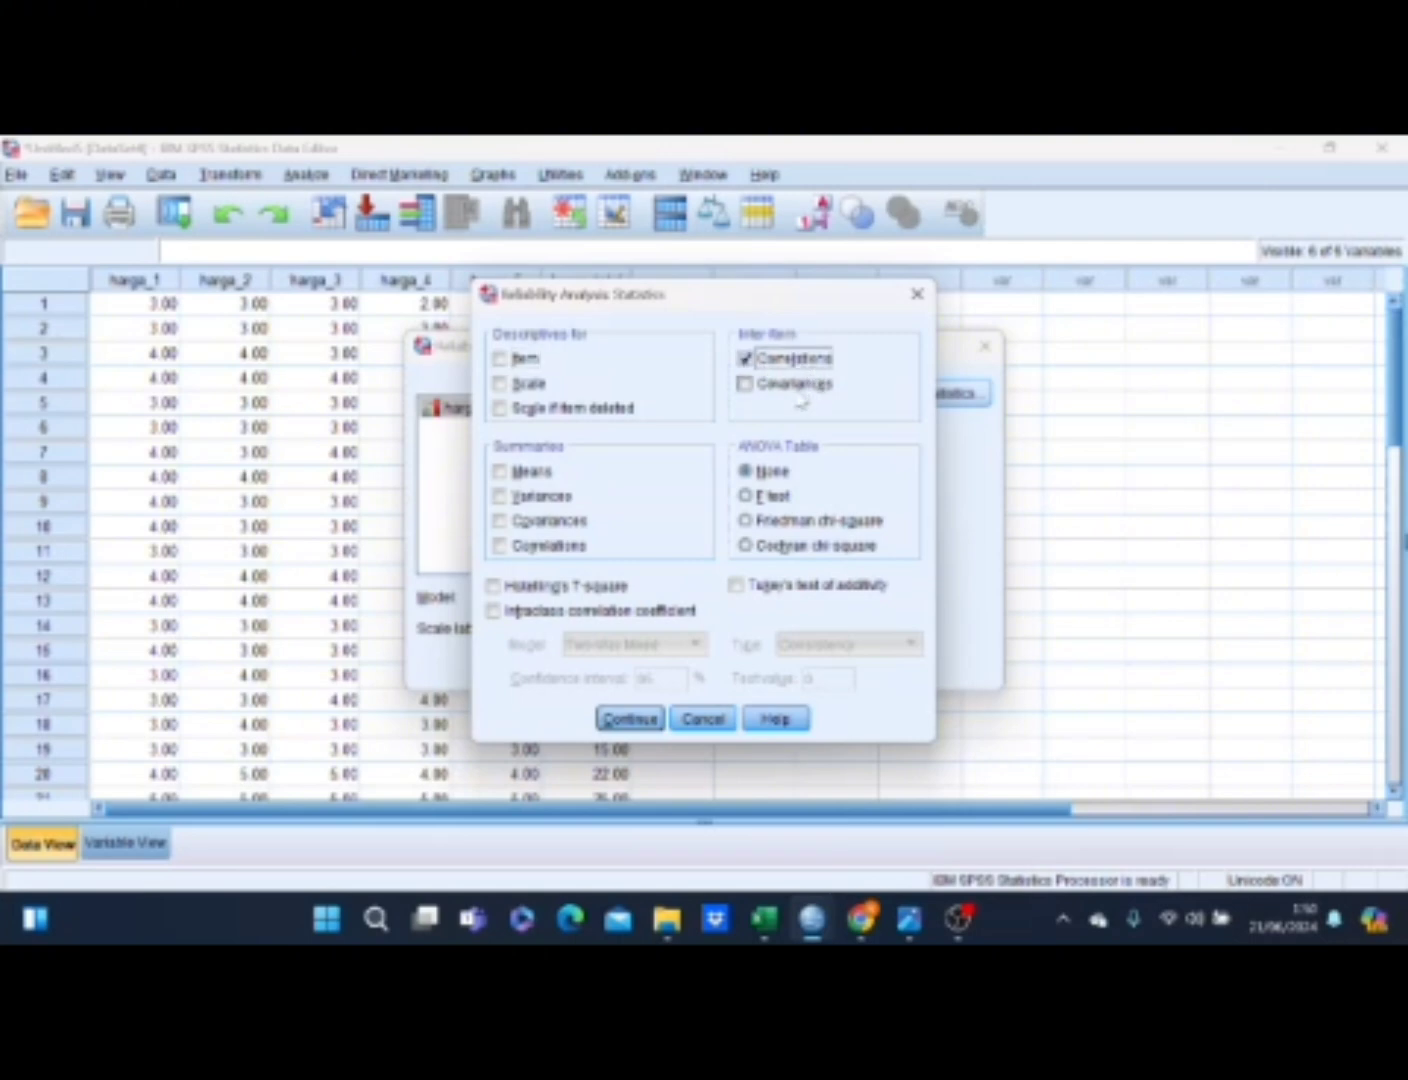
{"action": "left_click", "coordinate": [796, 386]}
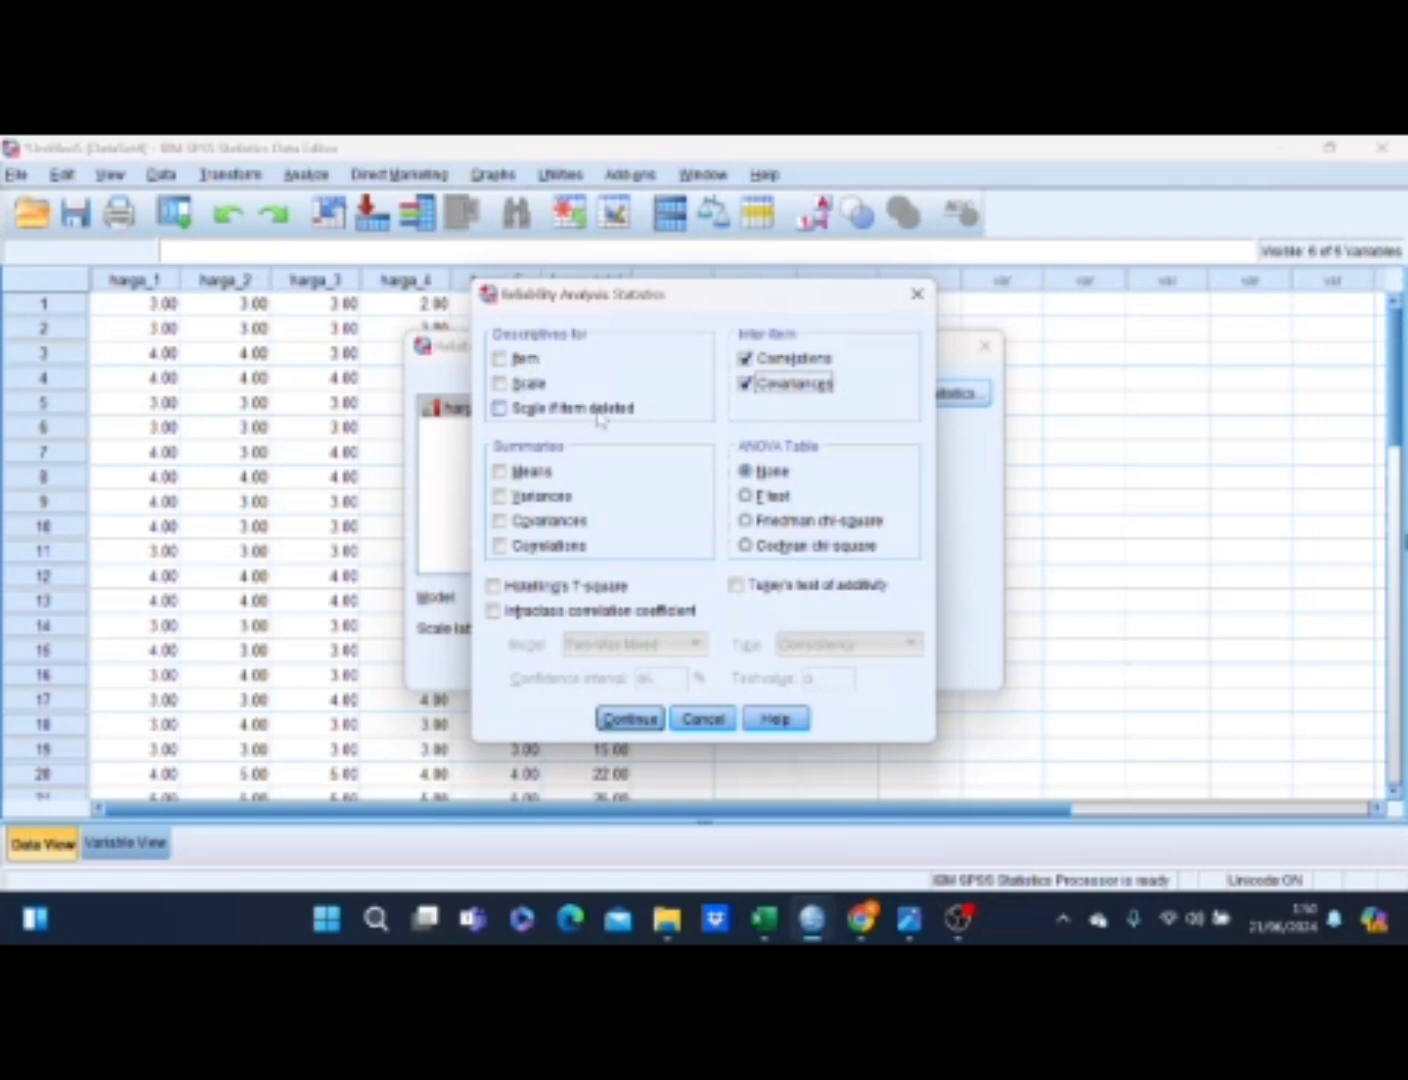
{"action": "left_click", "coordinate": [599, 412]}
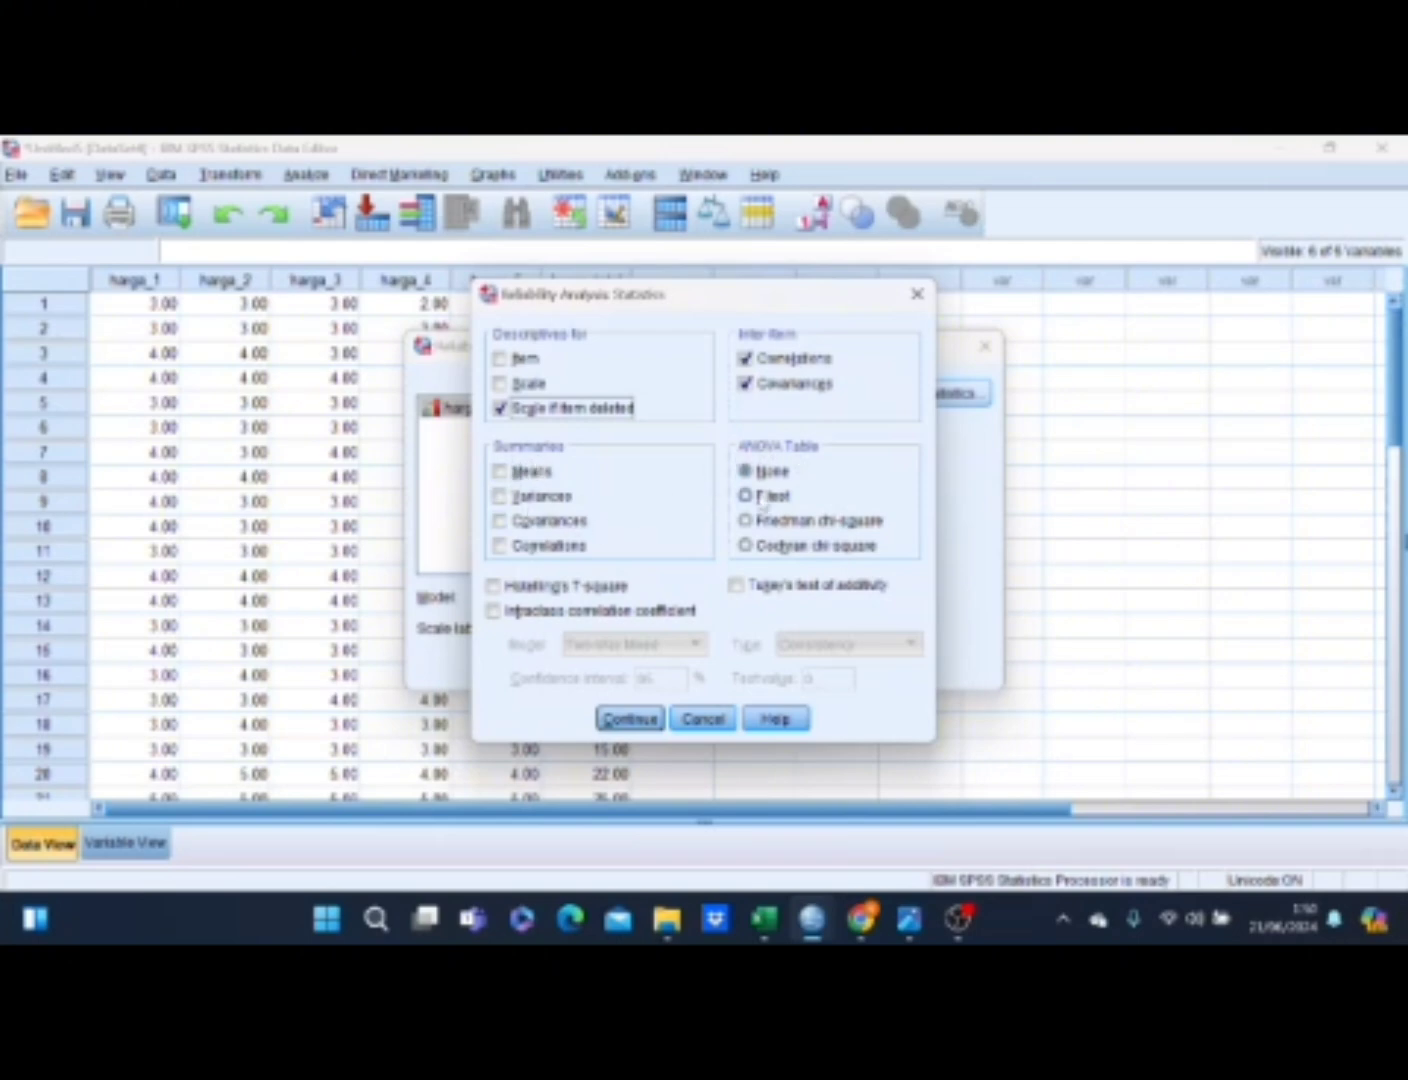
{"action": "left_click", "coordinate": [630, 719]}
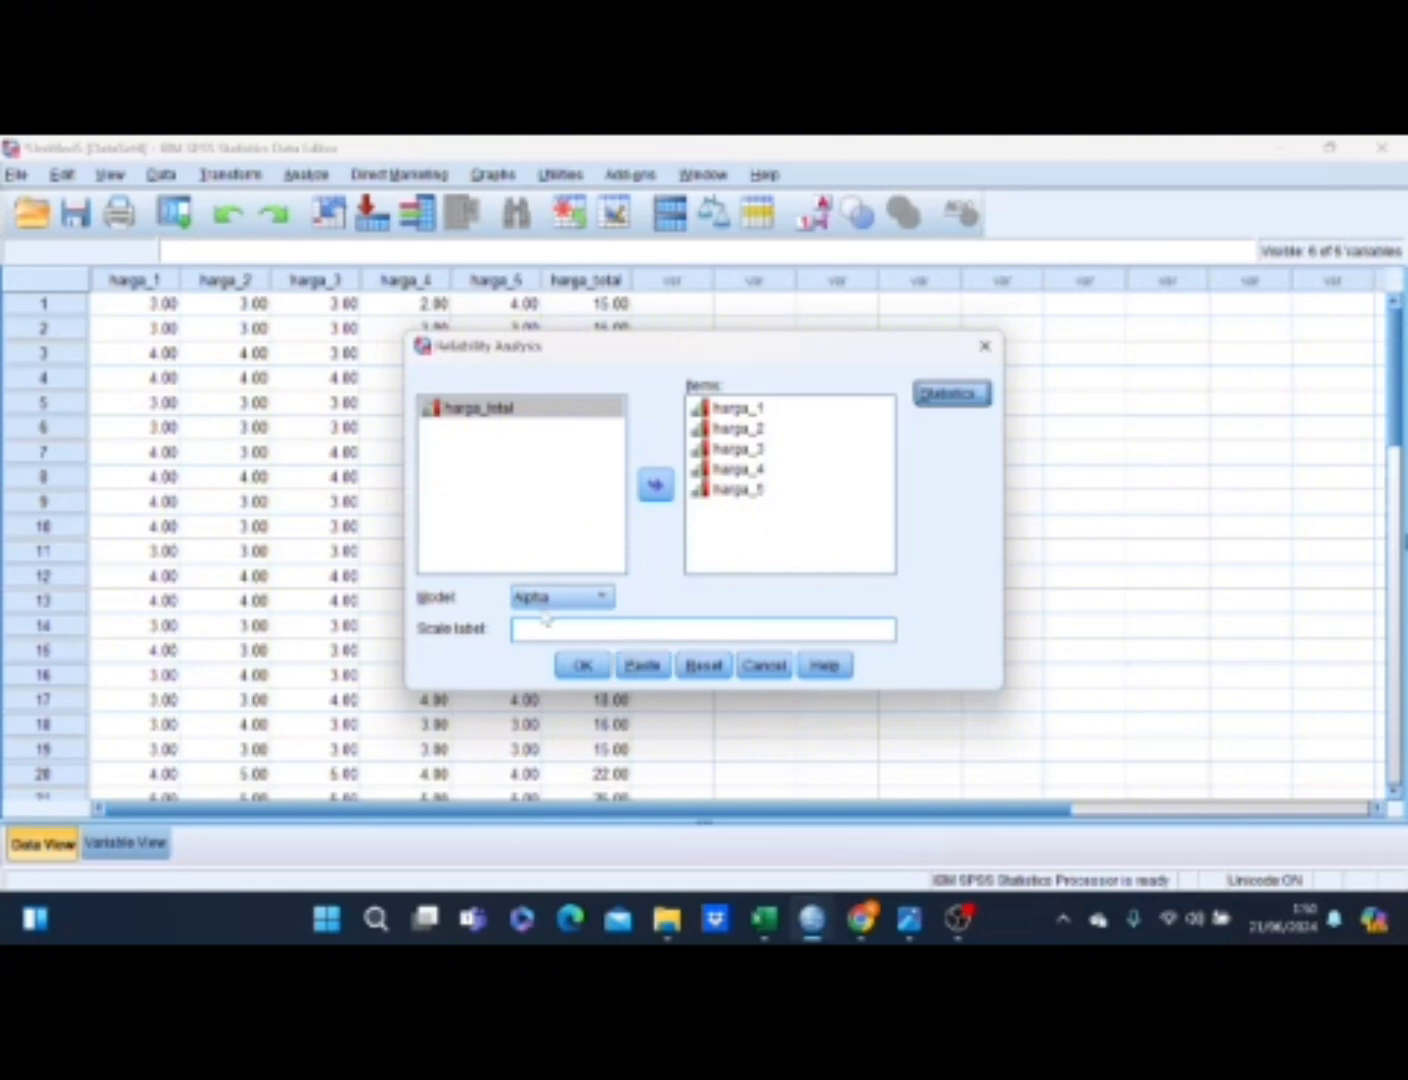
{"action": "left_click", "coordinate": [596, 674]}
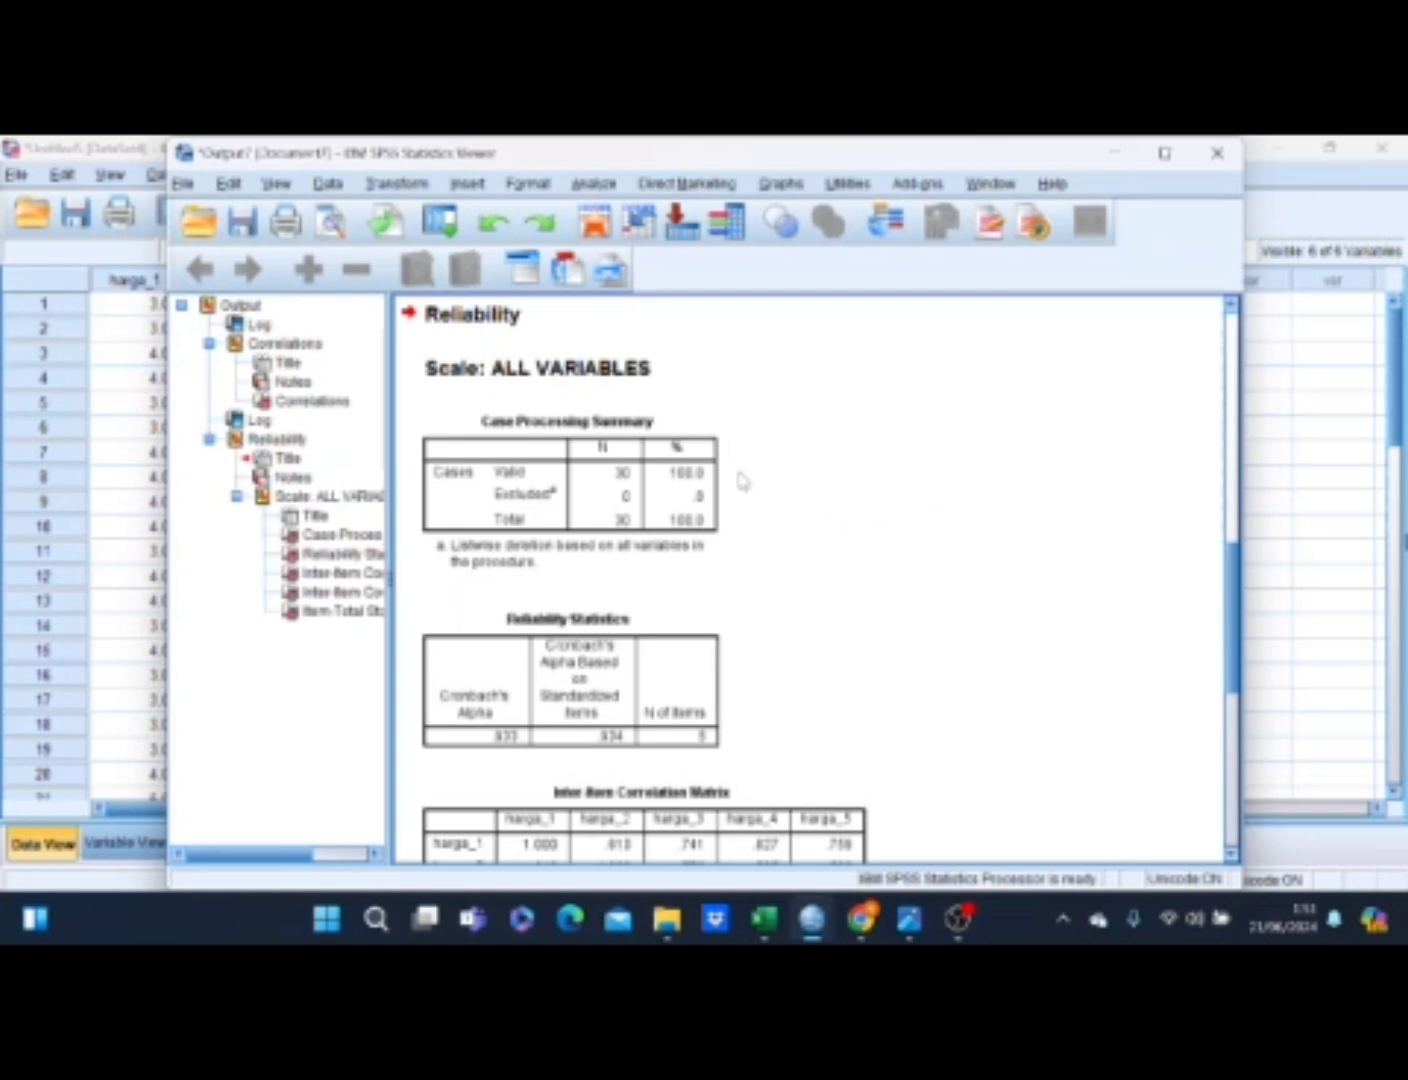
Step: Examine the case processing summary, Cronbach's alpha and inter-item matrix in the reliability output, and return to the Pearson correlations table
{"action": "left_click", "coordinate": [568, 452]}
{"action": "left_click_drag", "start_coordinate": [1232, 607], "coordinate": [1232, 641]}
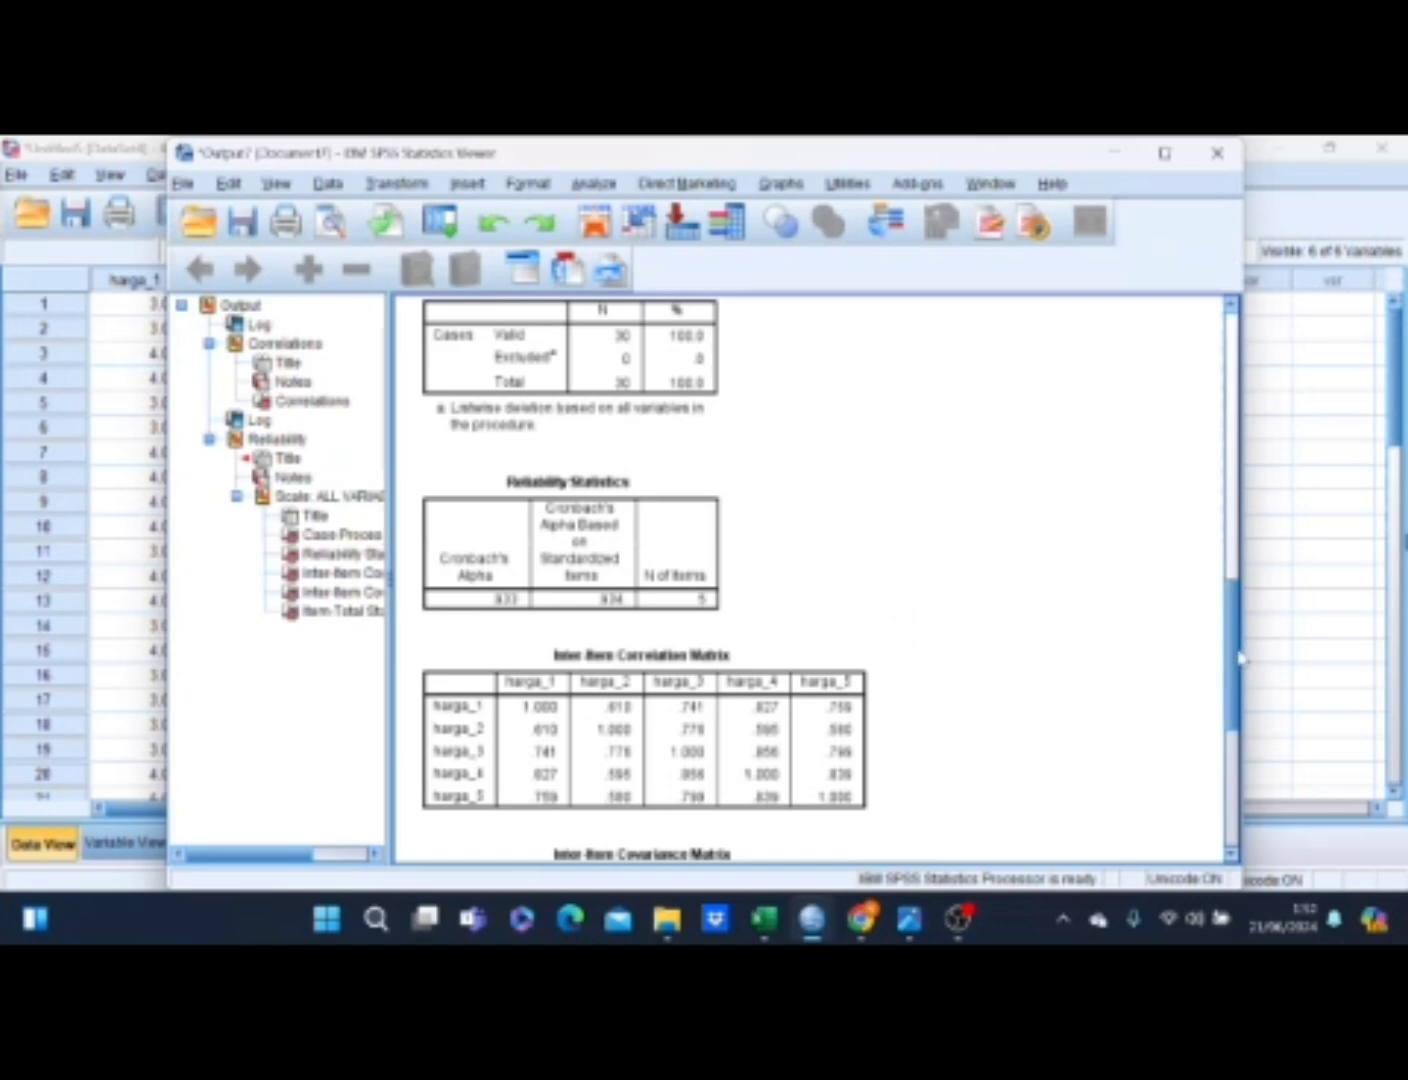
{"action": "left_click_drag", "start_coordinate": [1234, 660], "coordinate": [1240, 430]}
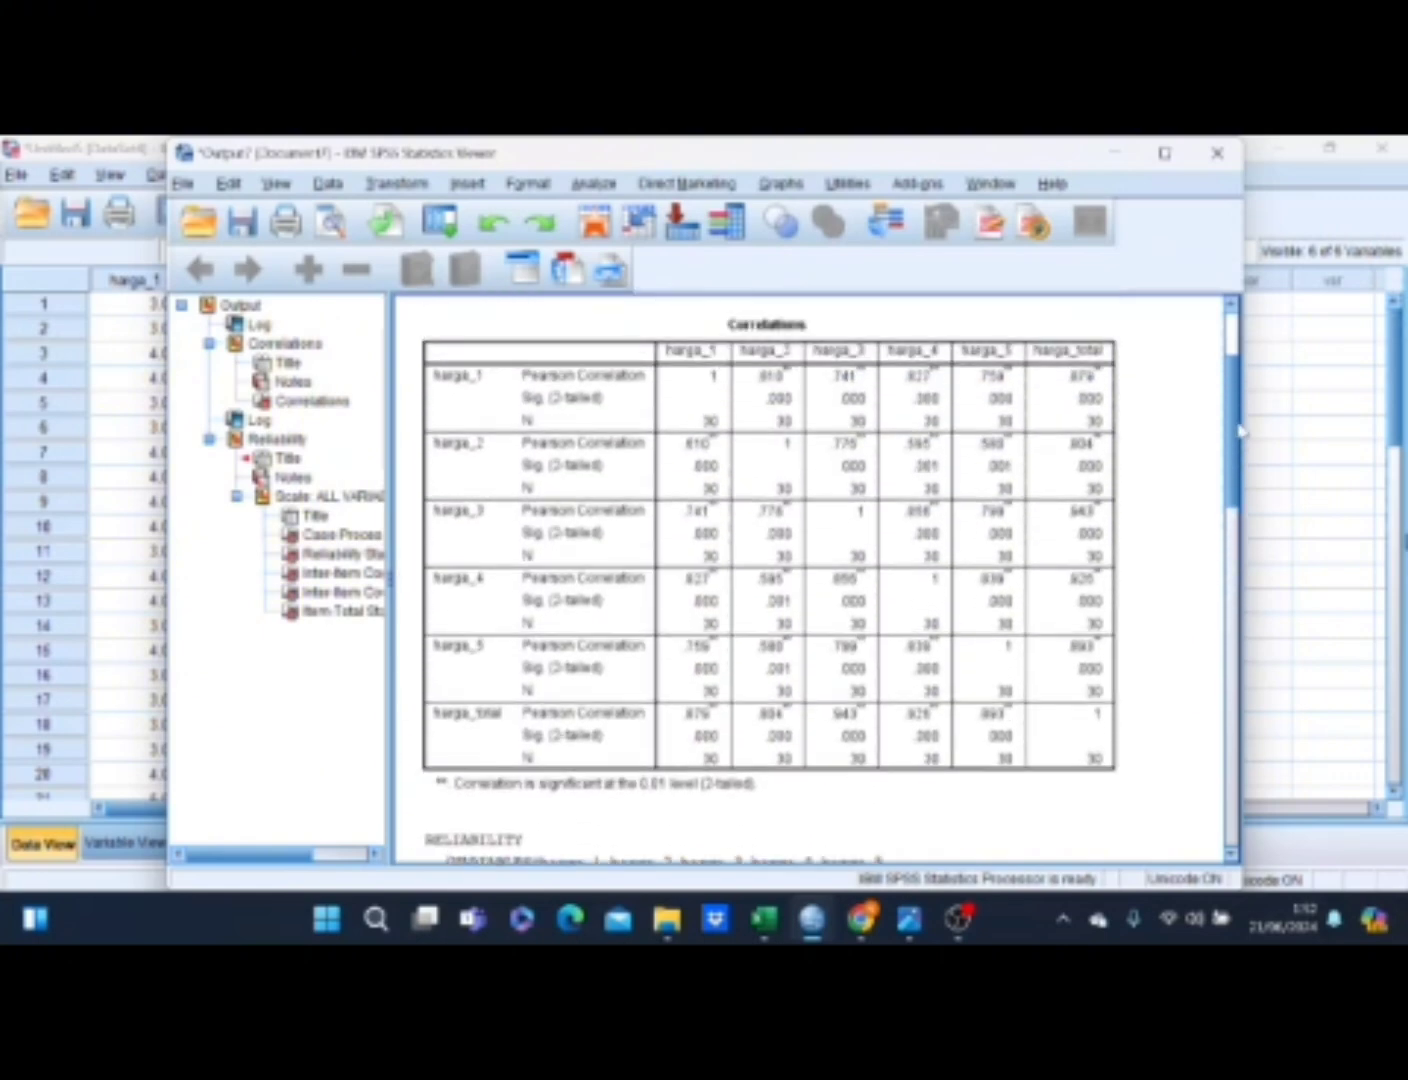